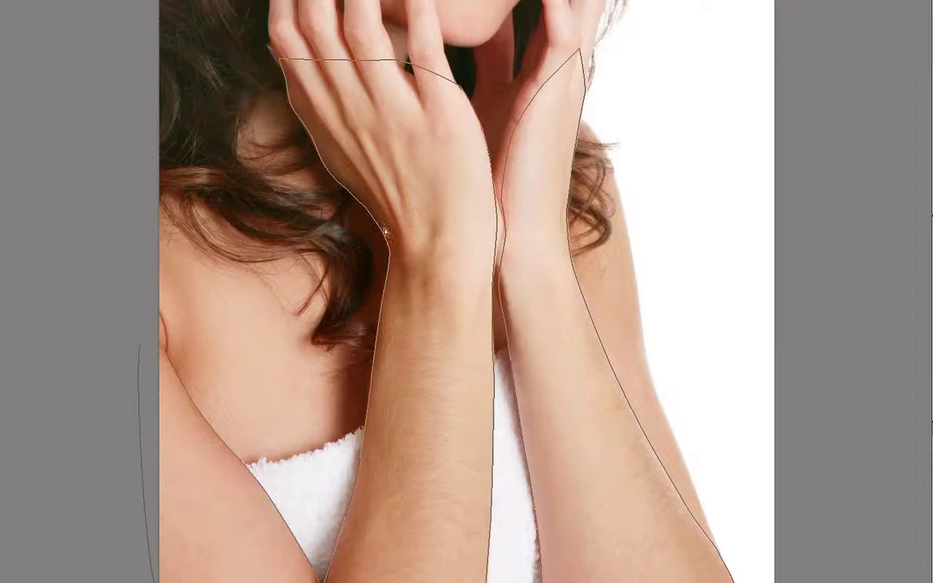
- Load the arms path as a selection and adjust its Feather amount in Refine Edge
key("super+Return")
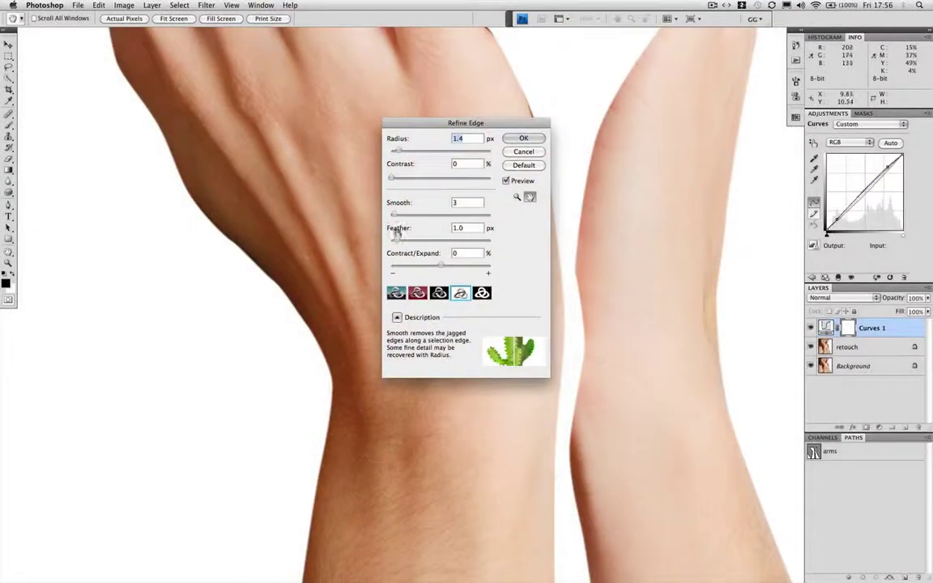
left_click_drag(395, 241, 398, 242)
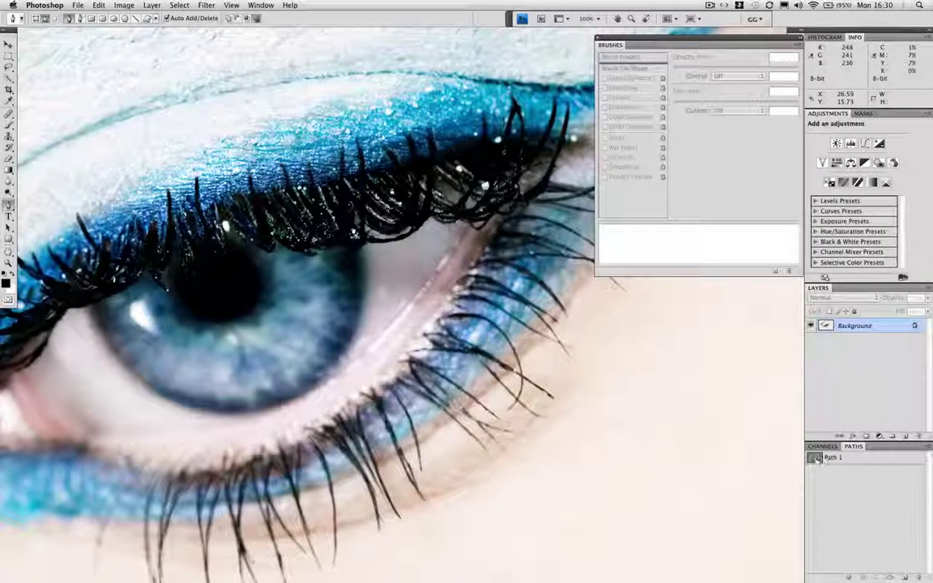
- Activate Path 1 over the eye and set up a Brush stroke along it with Simulate Pressure on a new layer
left_click(822, 461)
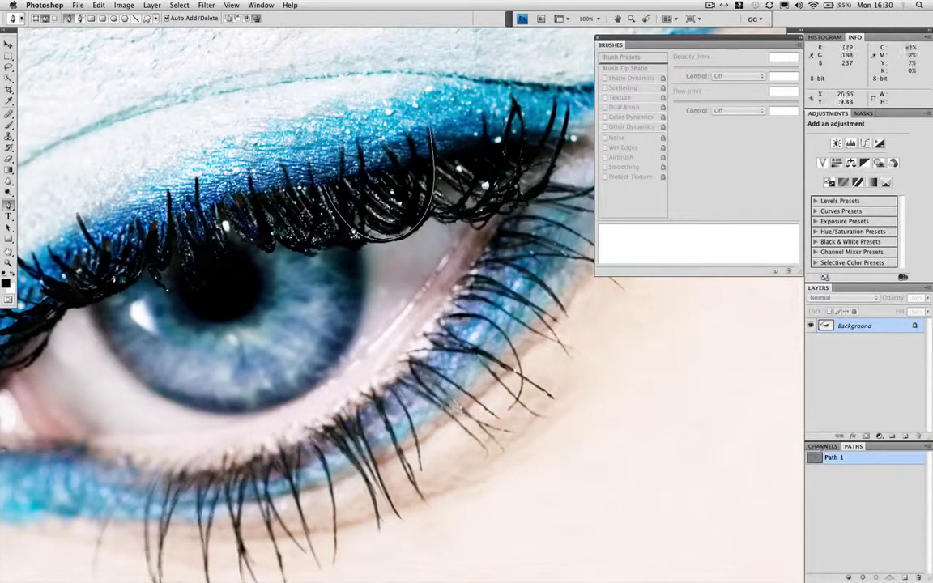
key("b")
left_click_drag(267, 19, 260, 31)
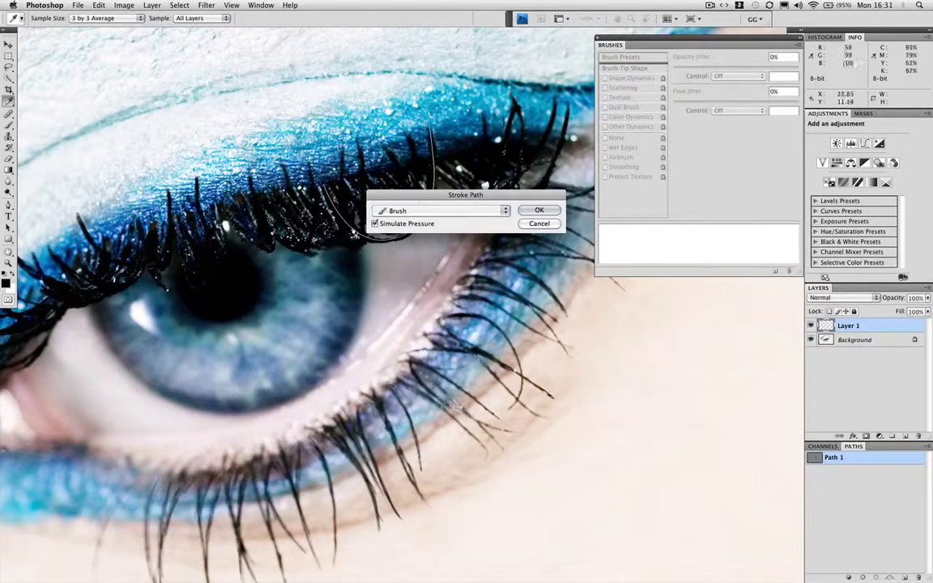
left_click(375, 223)
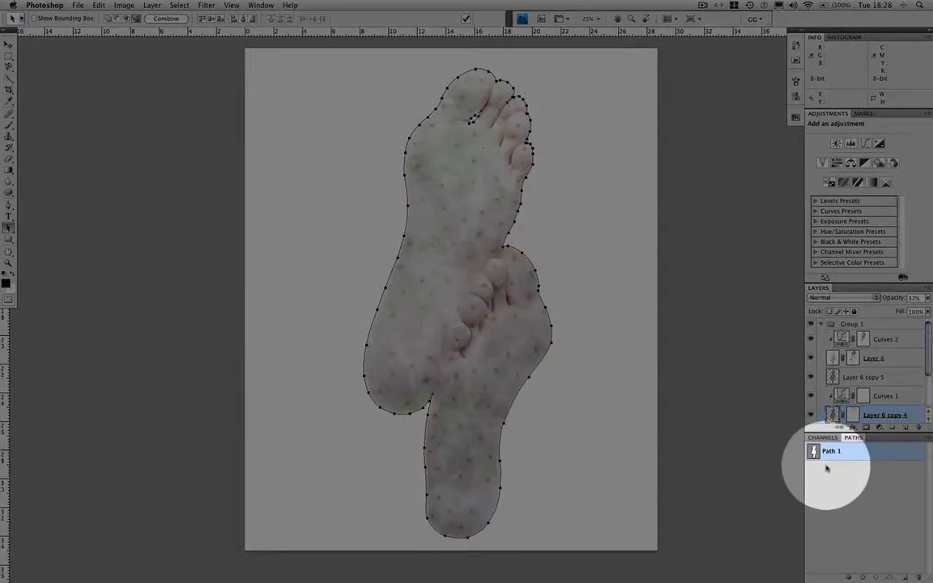
- Toggle the display of Path 1 around the feet, leaving it deselected
left_click(823, 471)
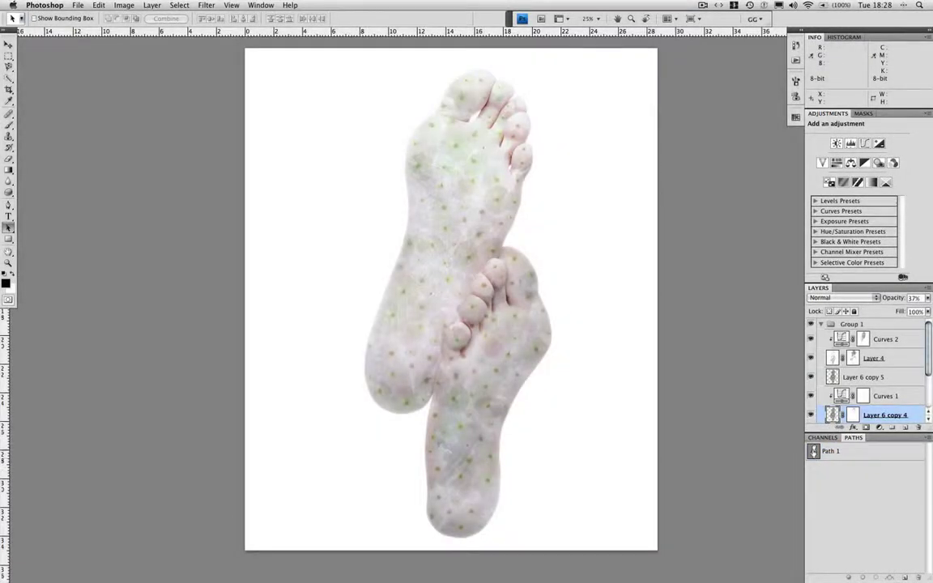
left_click(826, 451)
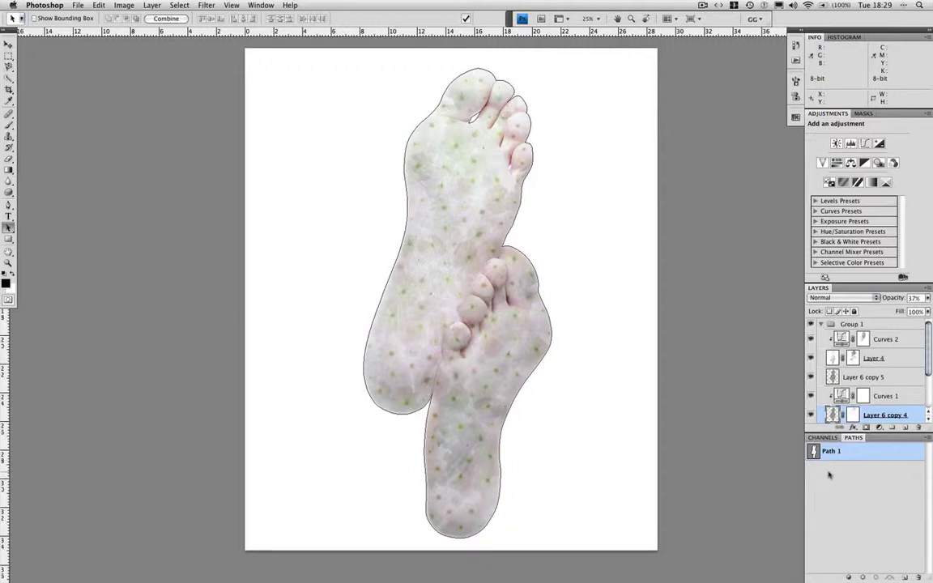
left_click(826, 535)
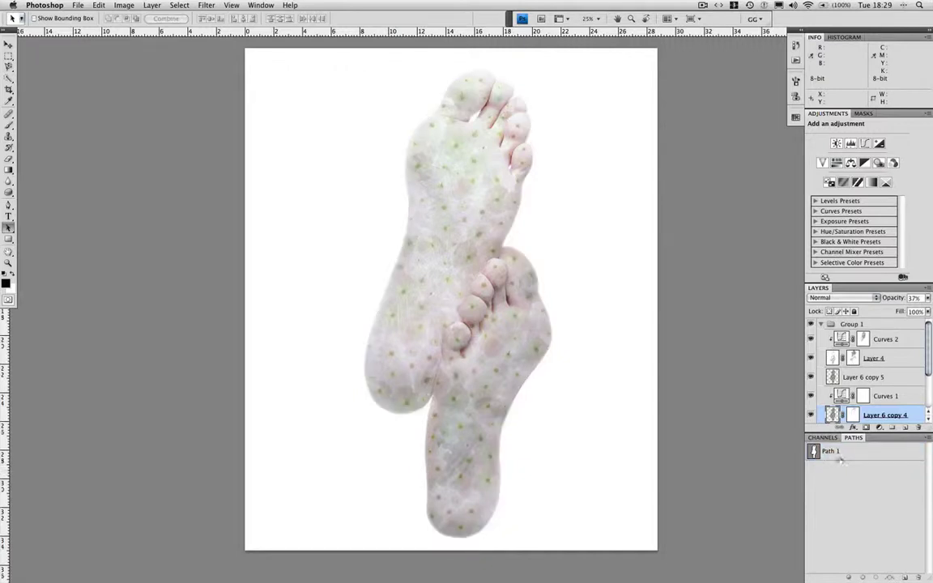
- Create a new path named Path 2 in the feet image and activate the Pen tool
left_click(927, 438)
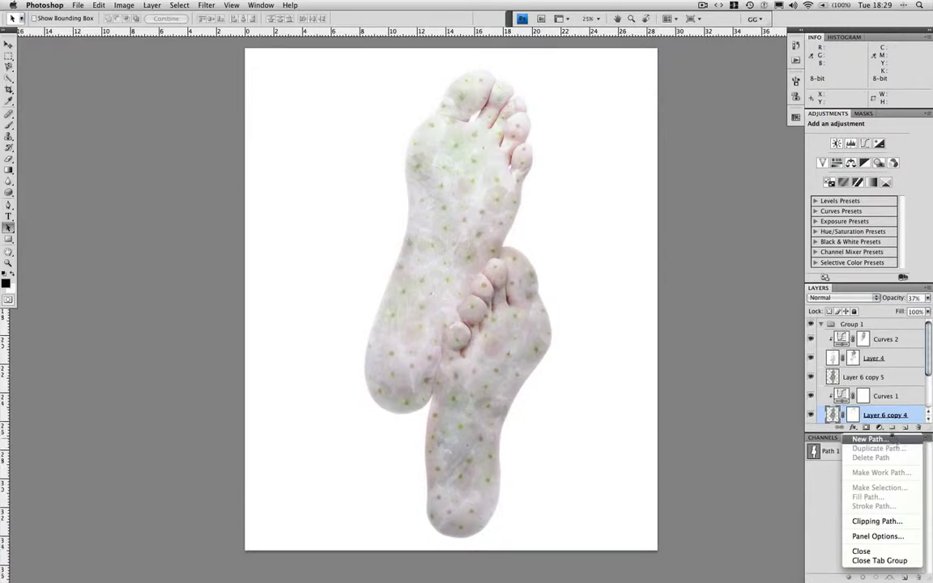
left_click(869, 439)
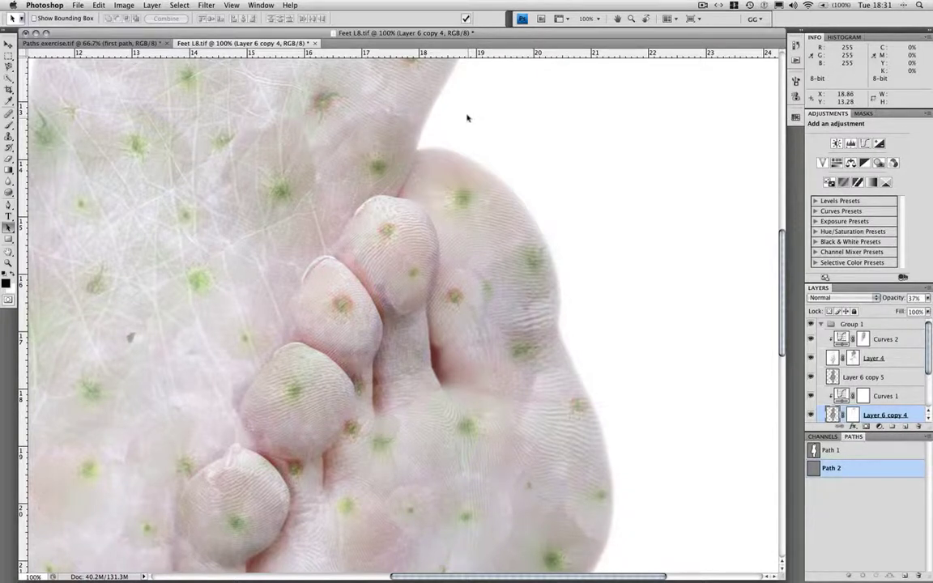
key("p")
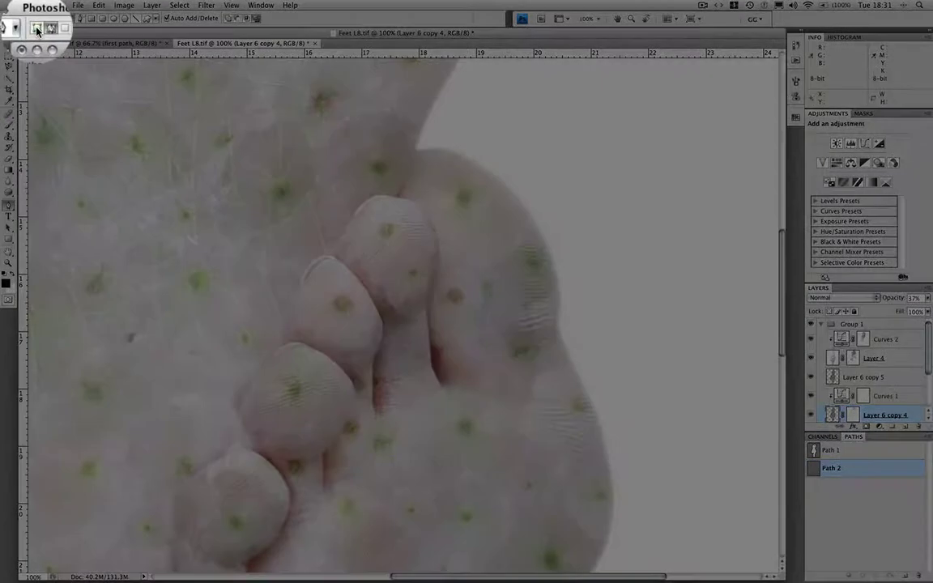
- Try tracing the lower foot's big toe edge with the Pen tool in Shape Layers mode, and delete the resulting shape layer
left_click(35, 18)
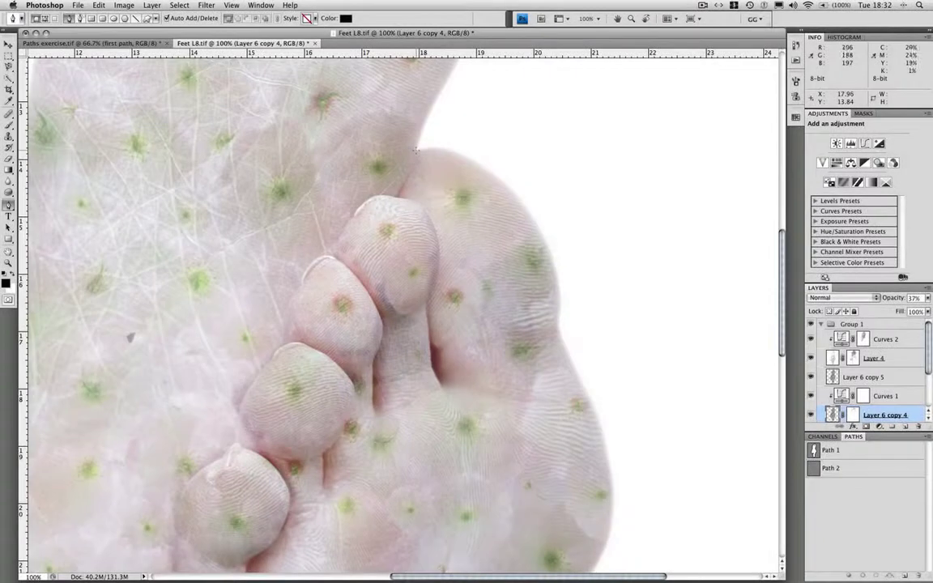
left_click_drag(417, 150, 463, 168)
left_click_drag(510, 186, 538, 231)
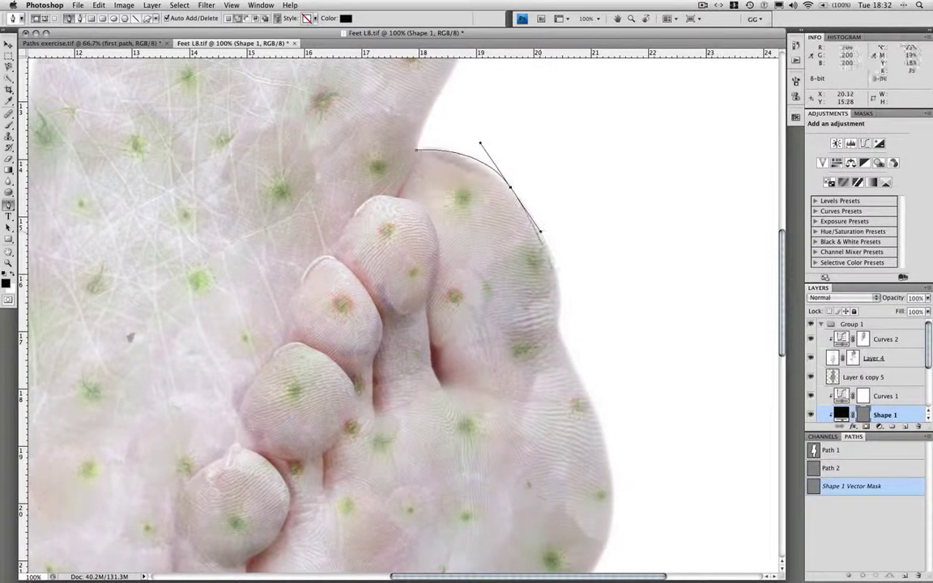
left_click_drag(557, 284, 558, 293)
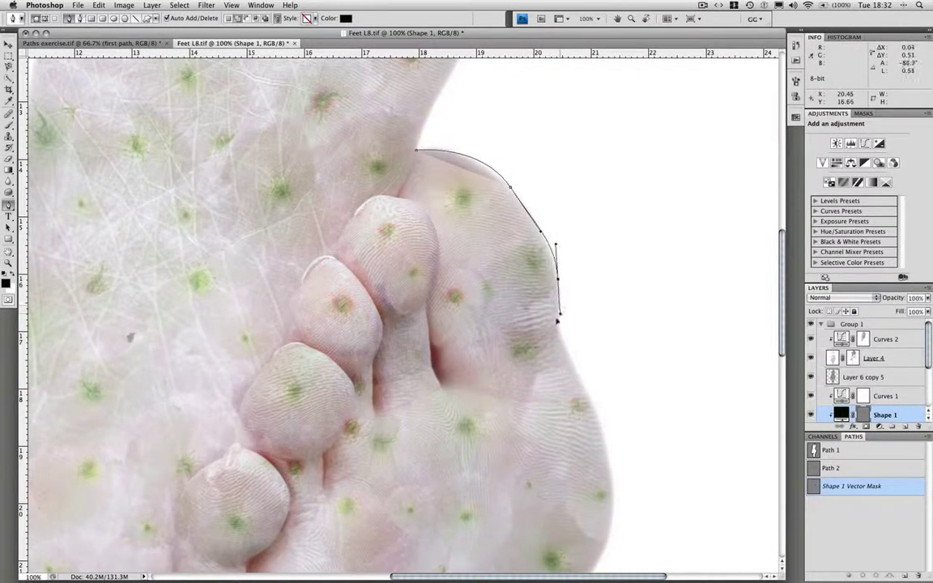
left_click(559, 327)
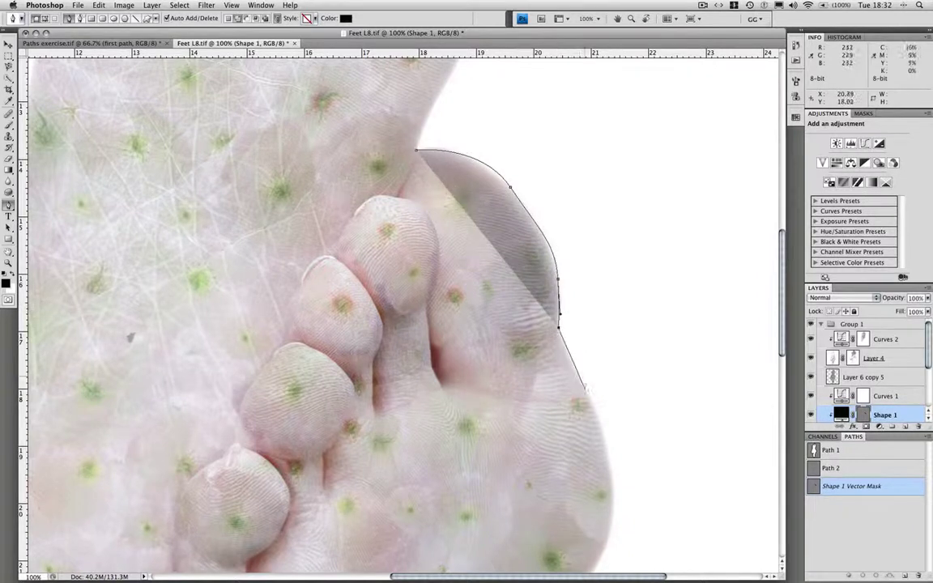
left_click_drag(586, 391, 600, 431)
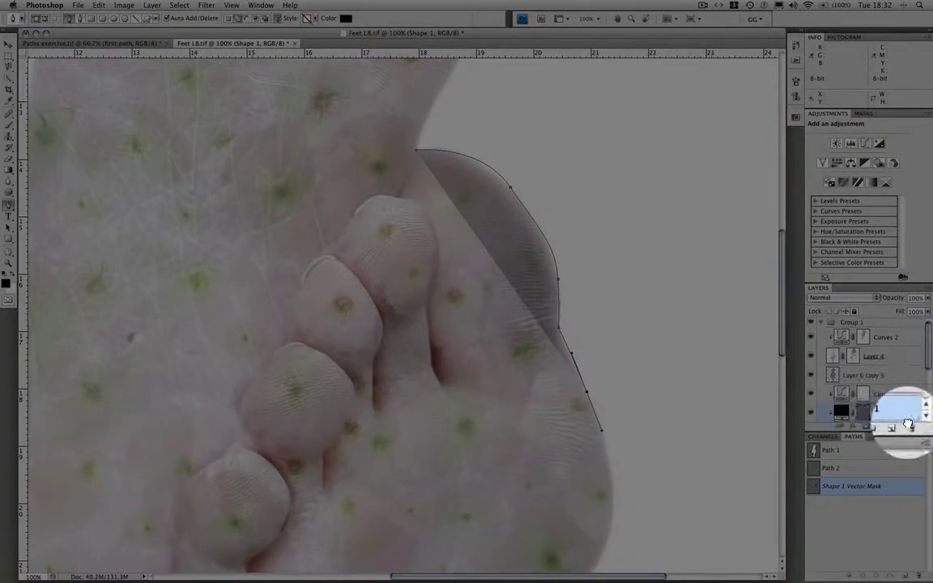
left_click(918, 426)
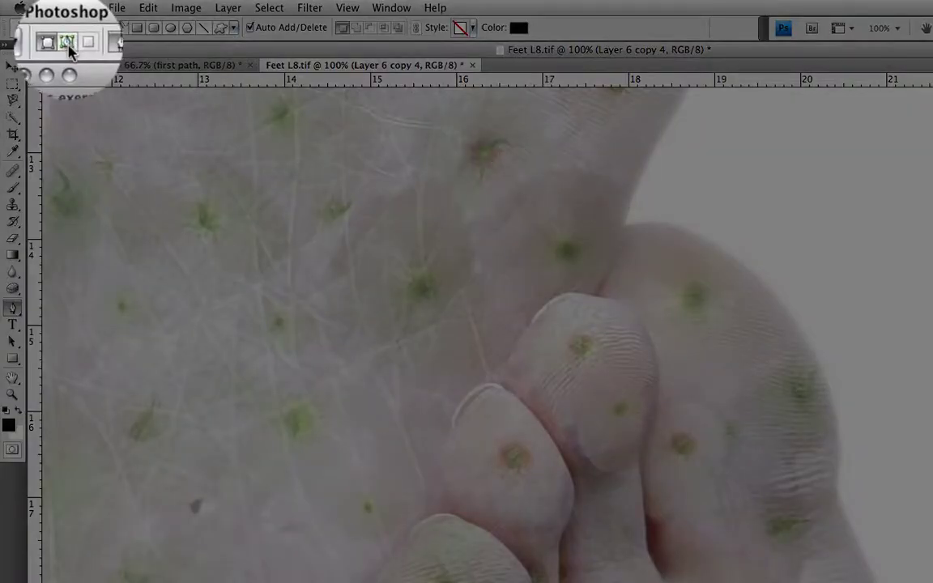
- Switch the Pen tool to Paths mode with the Rubber Band option enabled
left_click(69, 31)
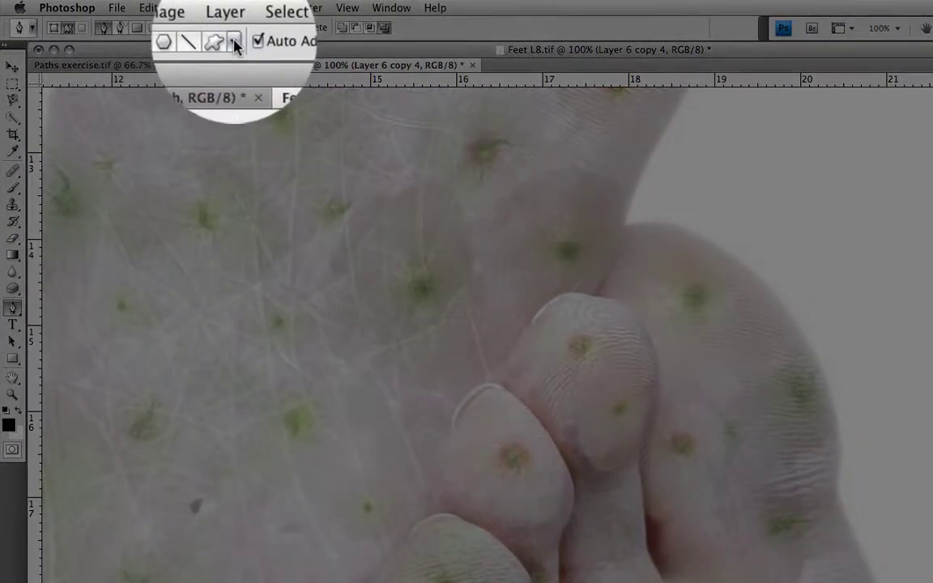
left_click(234, 47)
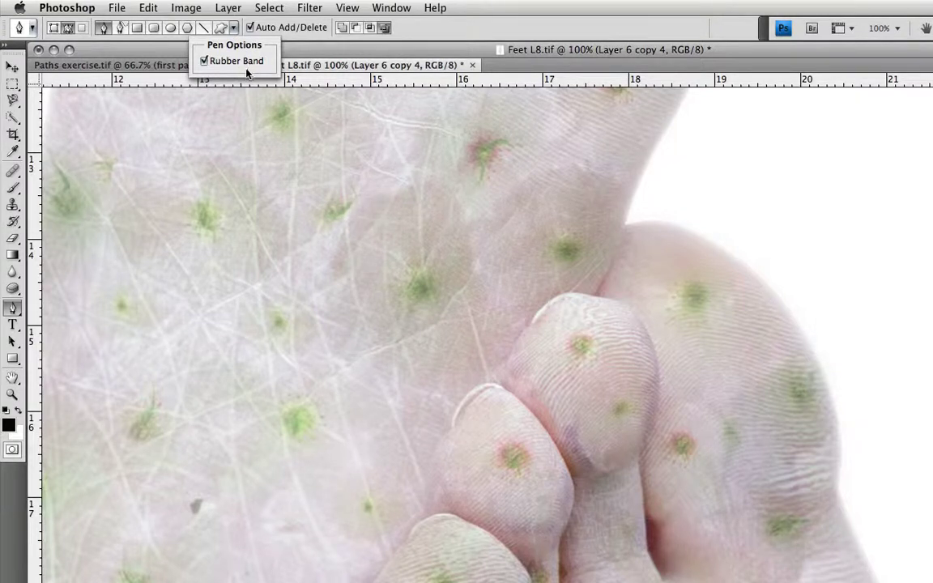
key("Escape")
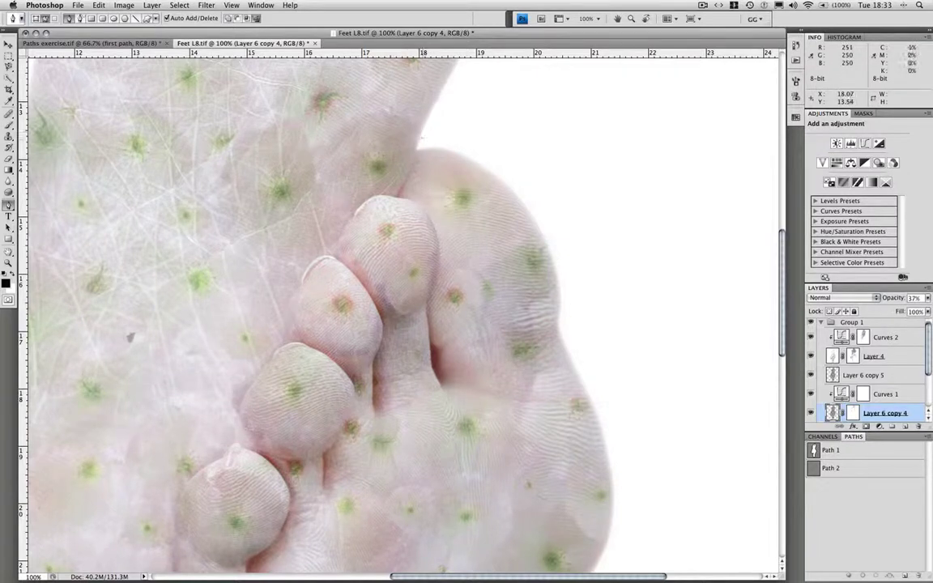
- Trace a curved path along the lower foot's big toe, from the crease between the feet to just below the toe
left_click(415, 148)
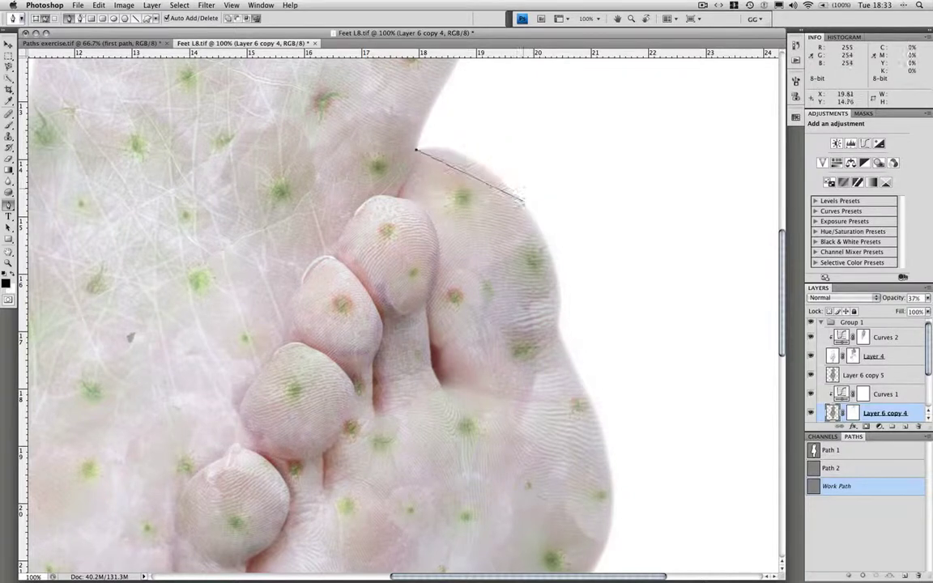
left_click(523, 202)
left_click_drag(523, 202, 559, 266)
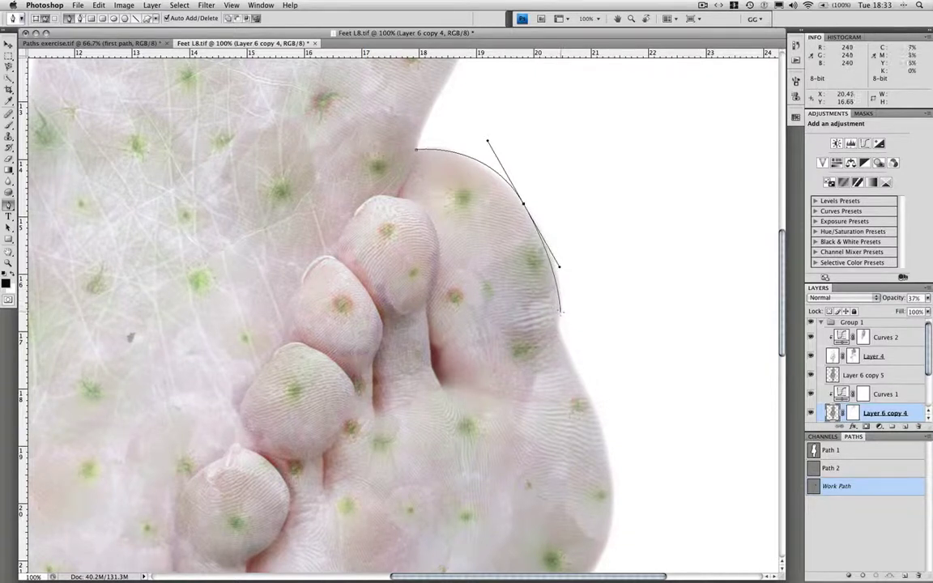
left_click_drag(562, 313, 560, 327)
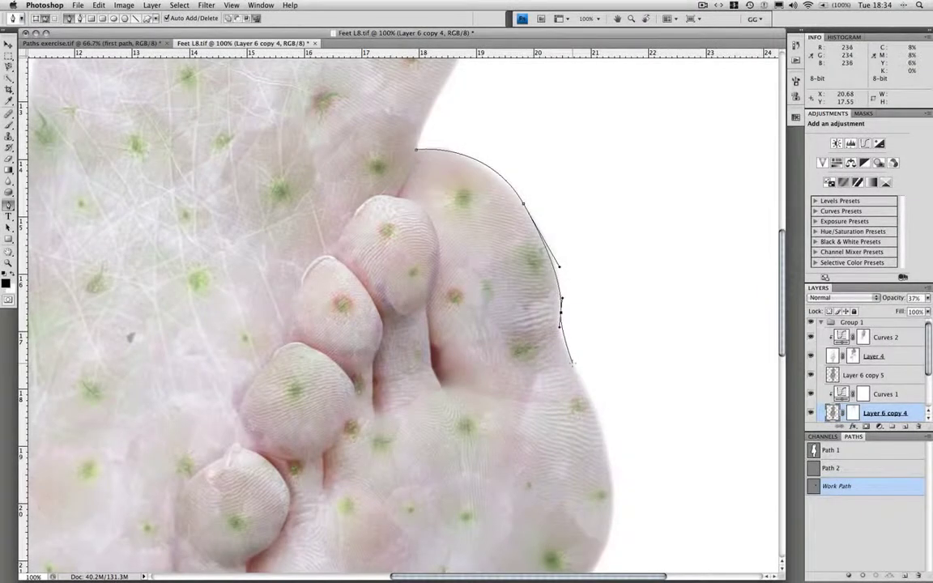
left_click(575, 366)
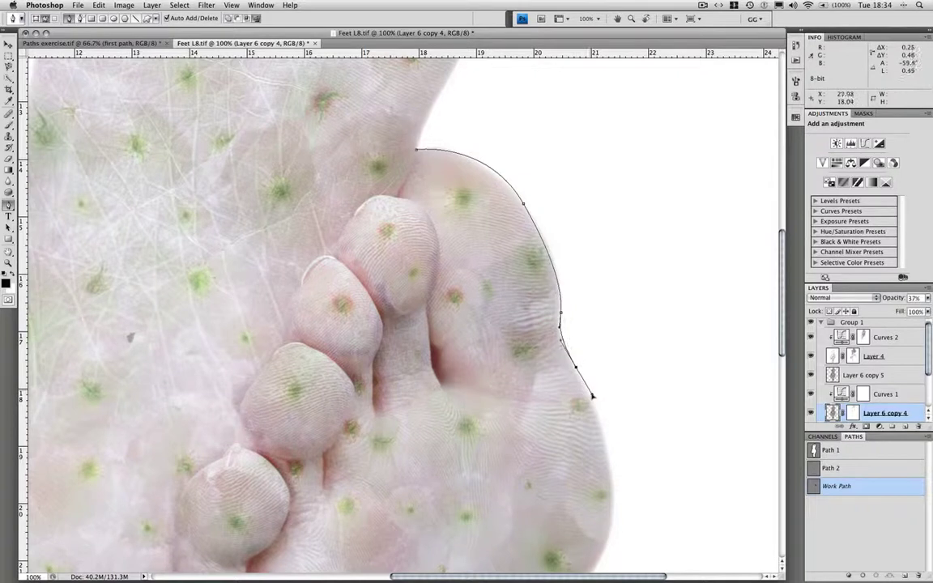
left_click(593, 396)
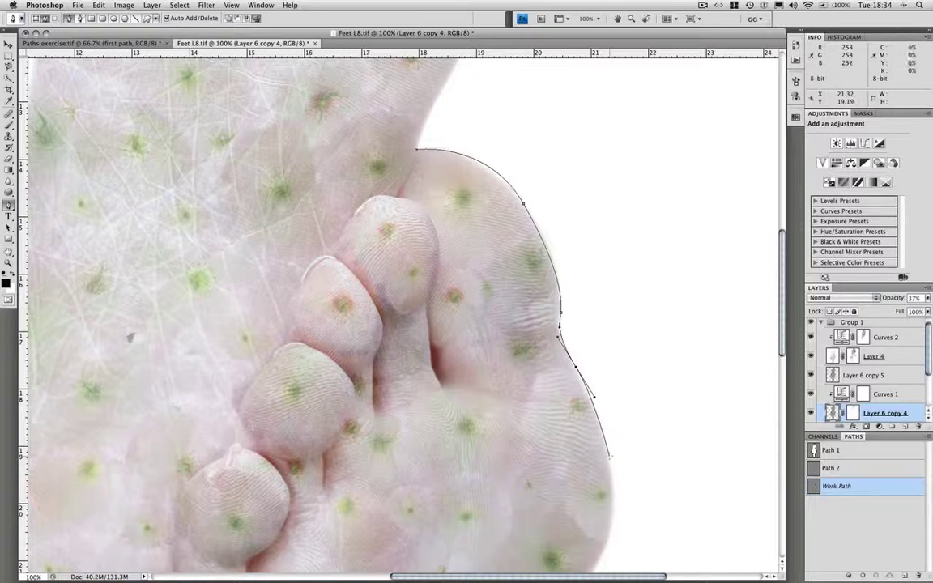
- Continue the path with curved anchor points around the ball of the lower foot and down to the start of its arch
left_click_drag(608, 465, 589, 308)
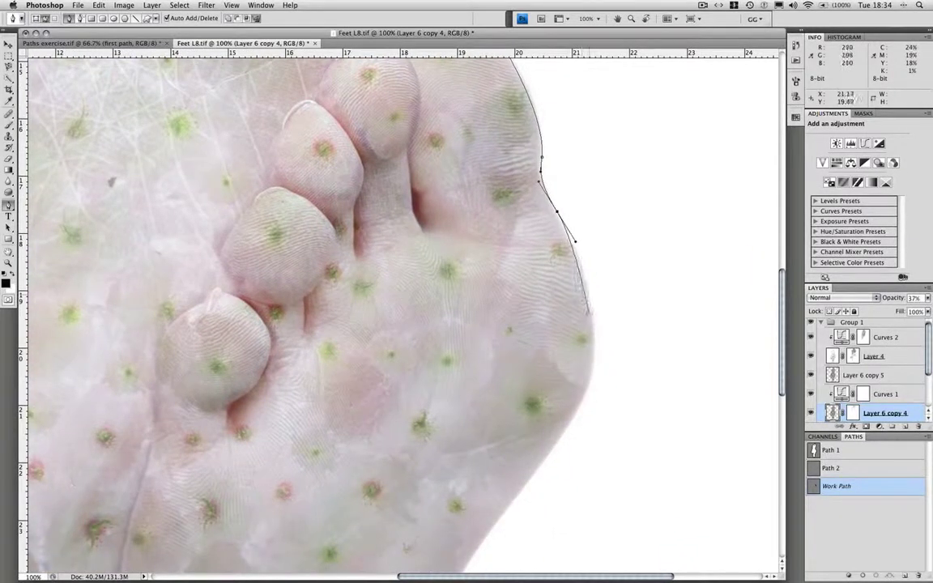
left_click_drag(593, 327, 596, 371)
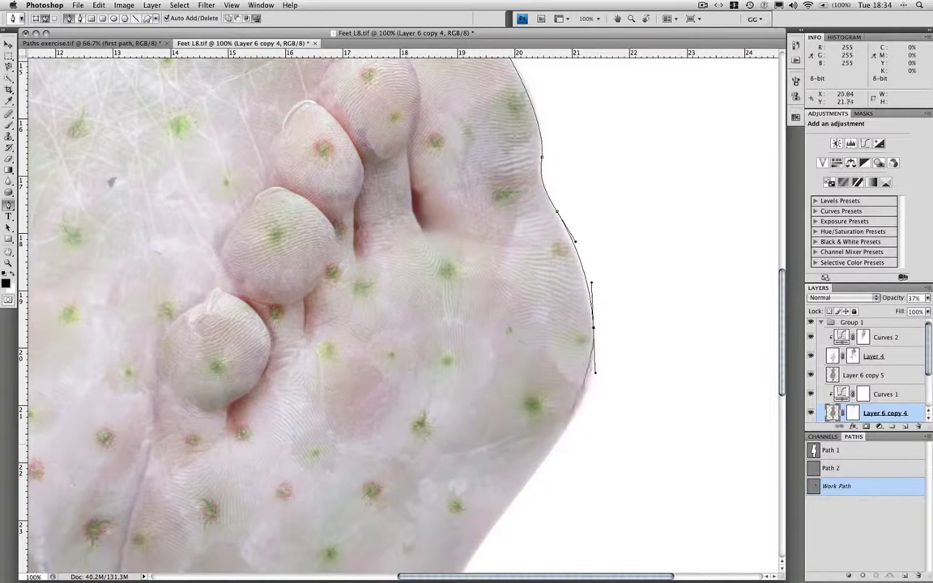
left_click_drag(528, 436, 553, 279)
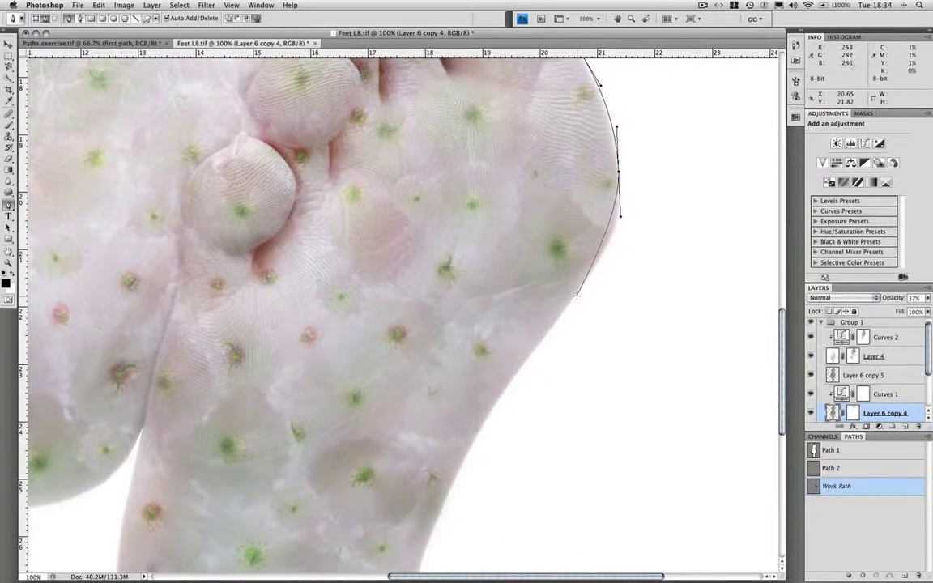
left_click_drag(575, 298, 531, 356)
left_click_drag(447, 421, 449, 267)
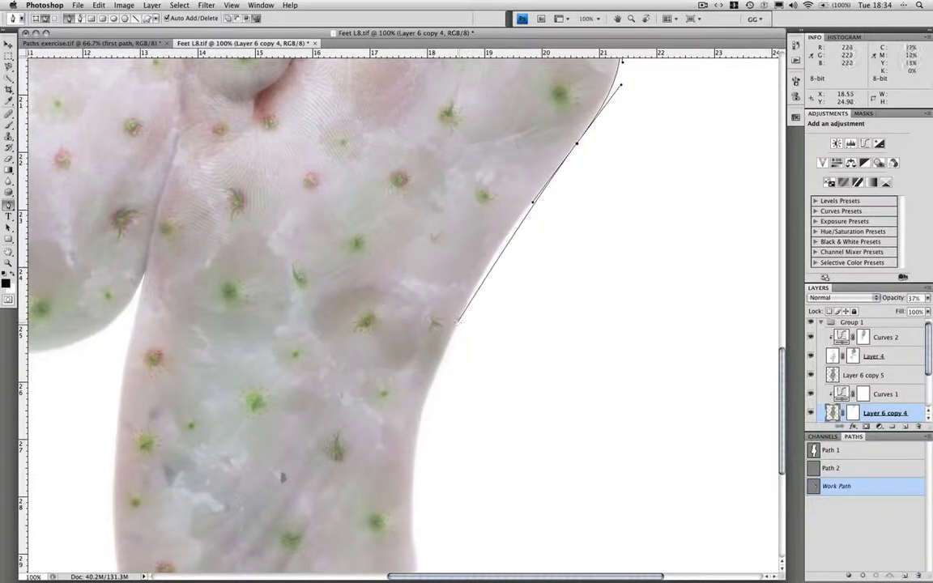
left_click_drag(456, 322, 413, 389)
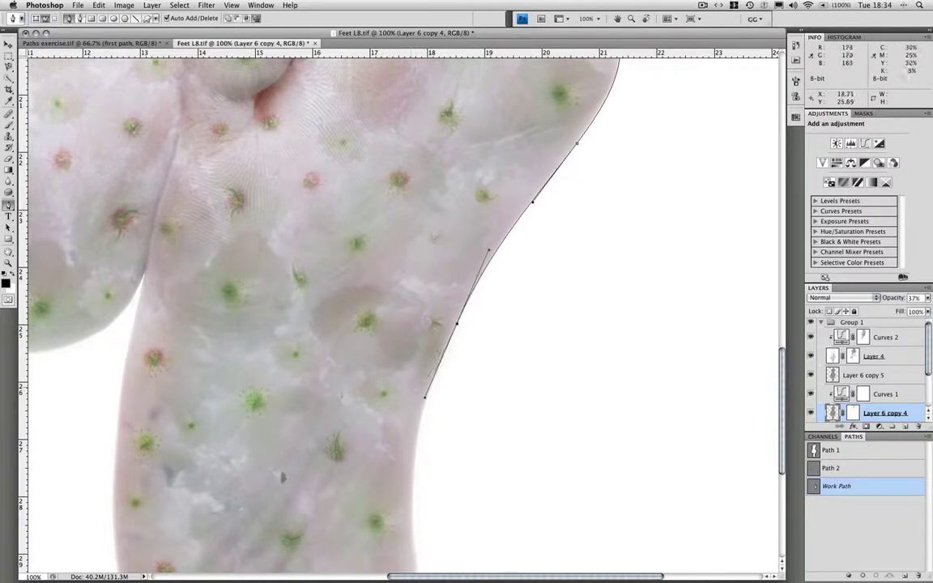
- Continue the path with curved anchor points along the lower foot's arch and down to the side of its heel
scroll(409, 386, "down", 5)
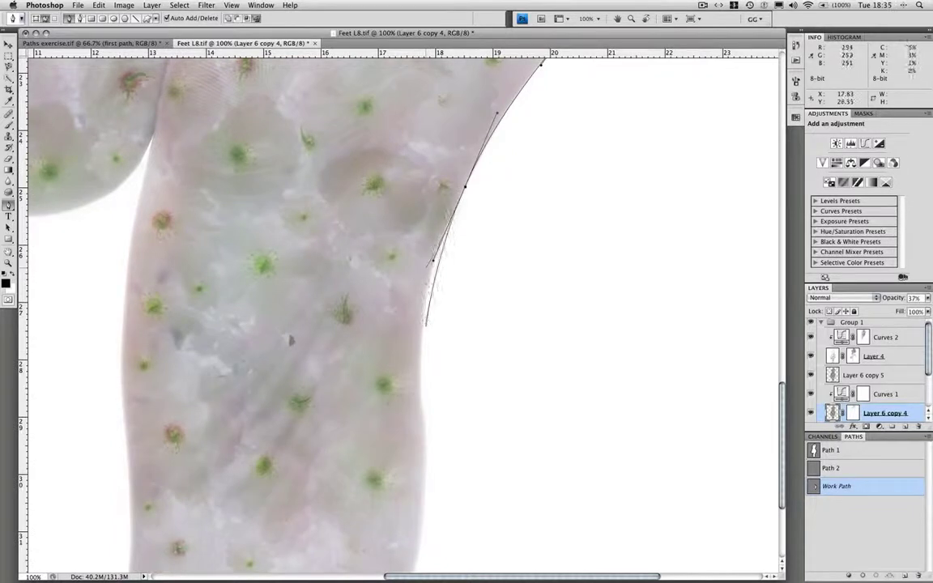
left_click_drag(420, 333, 420, 384)
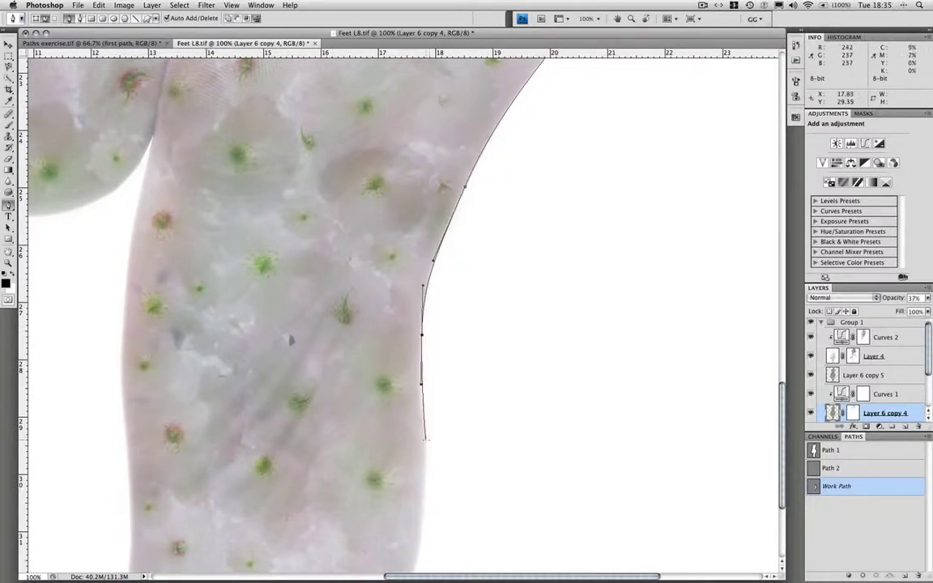
left_click_drag(426, 440, 431, 473)
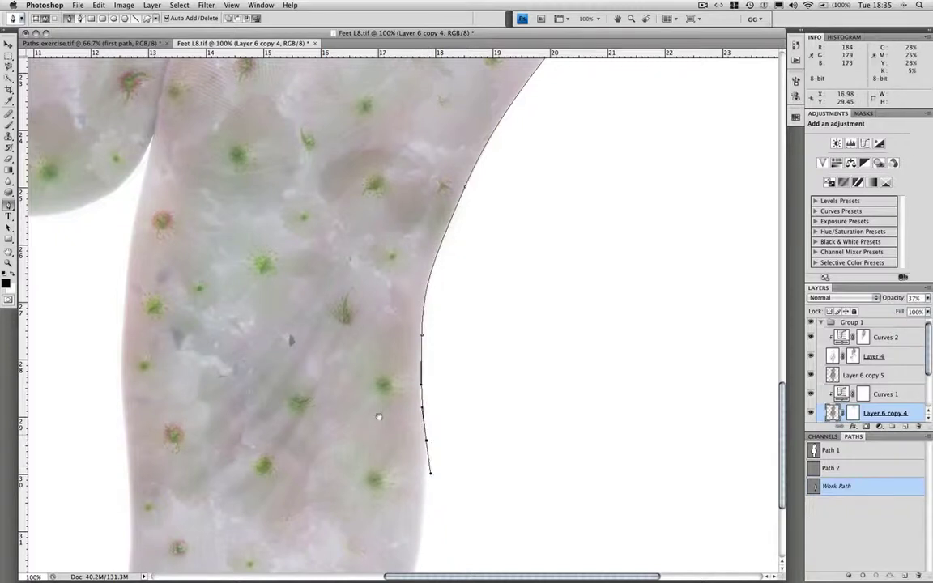
left_click_drag(378, 417, 455, 264)
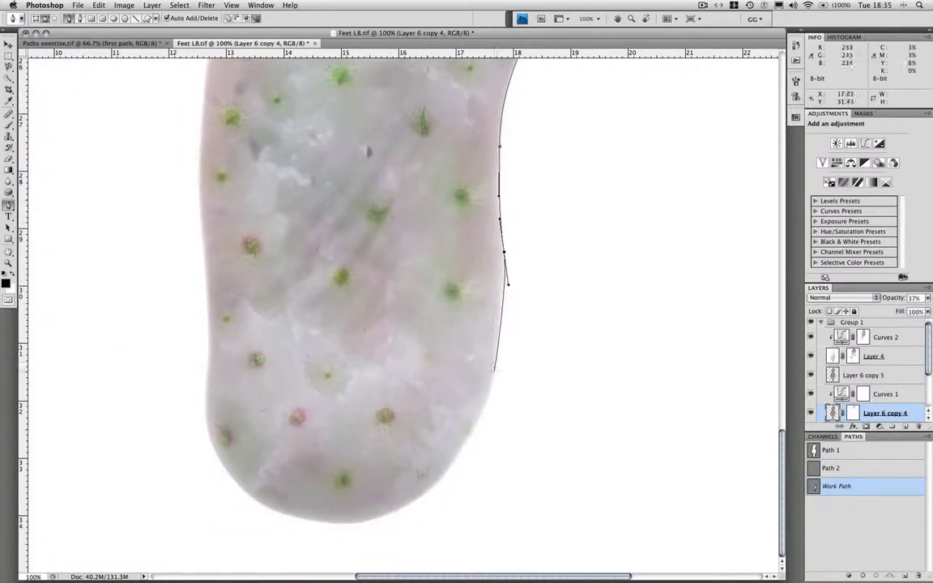
left_click_drag(493, 377, 484, 416)
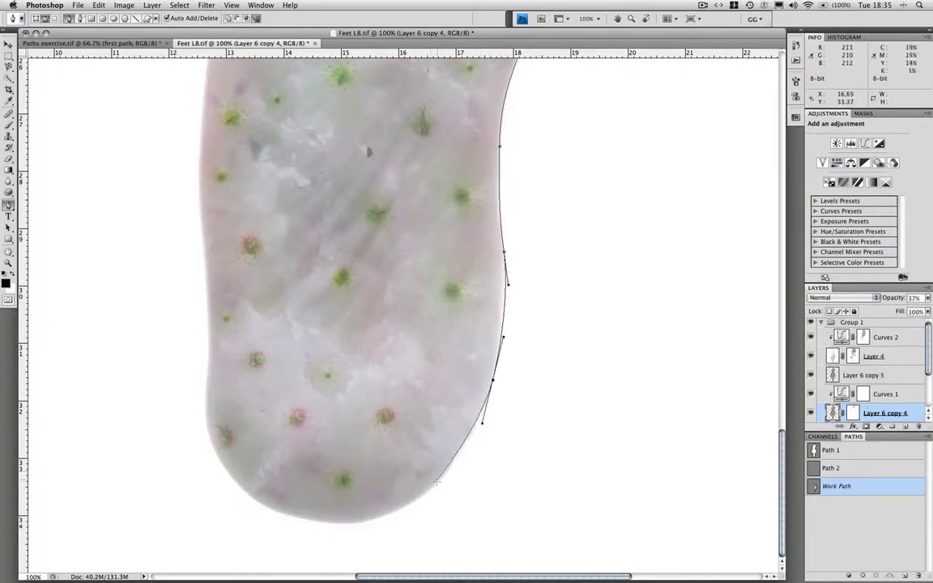
- Trace around the rounded end of the lower foot's heel with curved anchor points, adjusting the handles to fit the edge
left_click(430, 489)
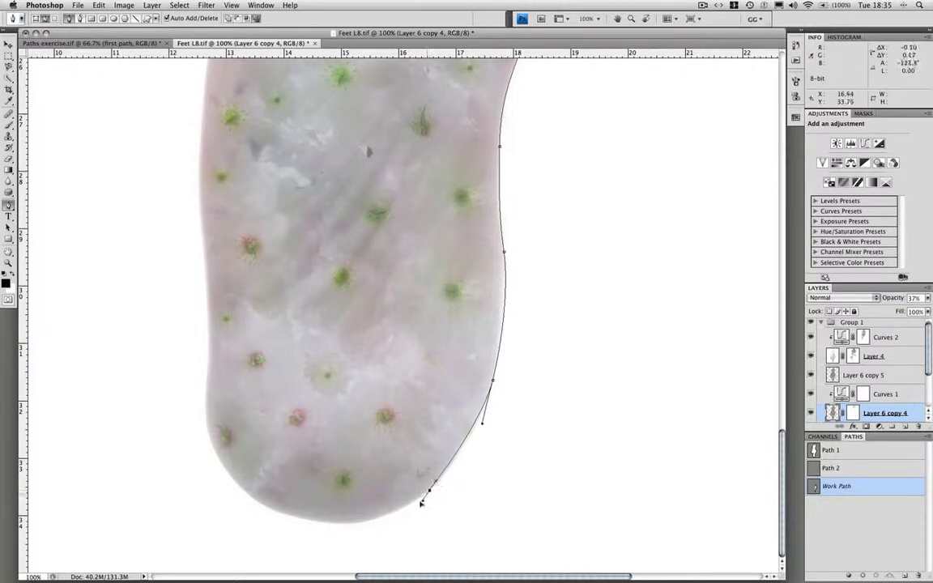
left_click_drag(421, 503, 402, 515)
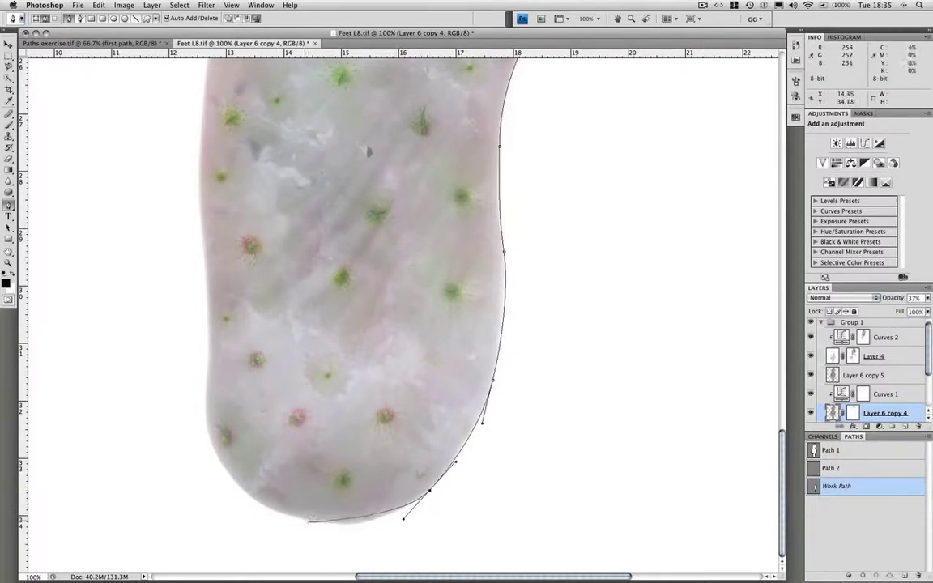
left_click_drag(311, 521, 273, 514)
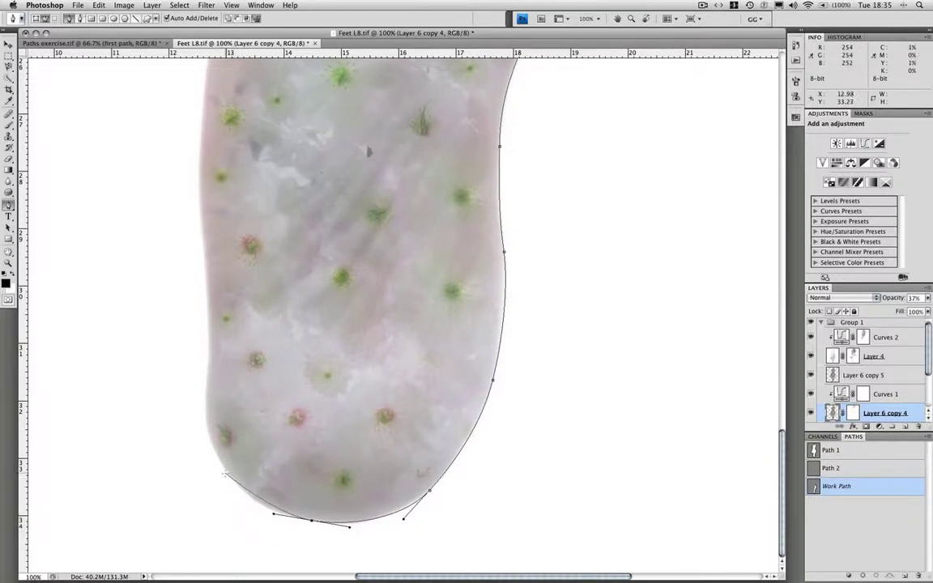
left_click_drag(228, 468, 207, 436)
- Continue the path up the lower foot's outer edge to the crease where it meets the upper foot's heel
left_click_drag(207, 367, 211, 318)
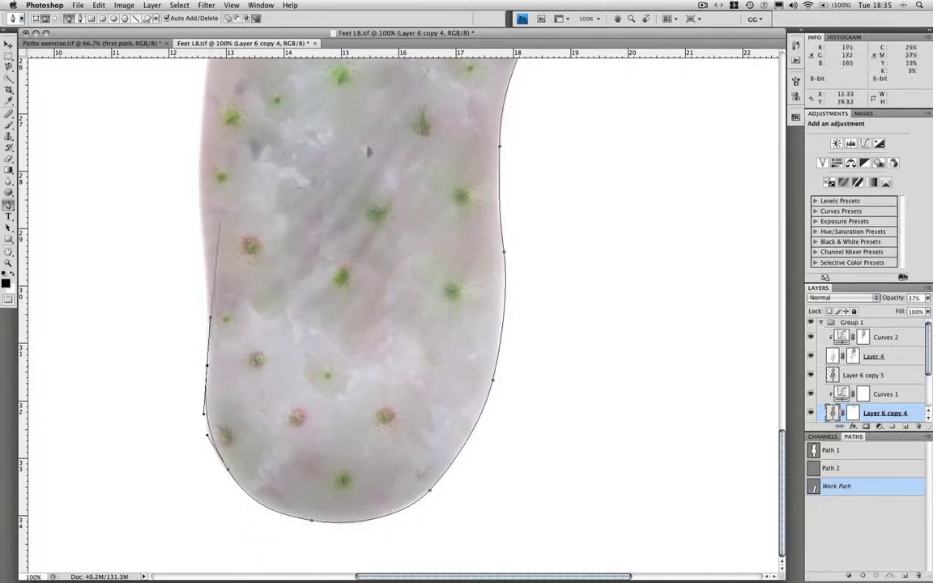
left_click_drag(283, 197, 349, 306)
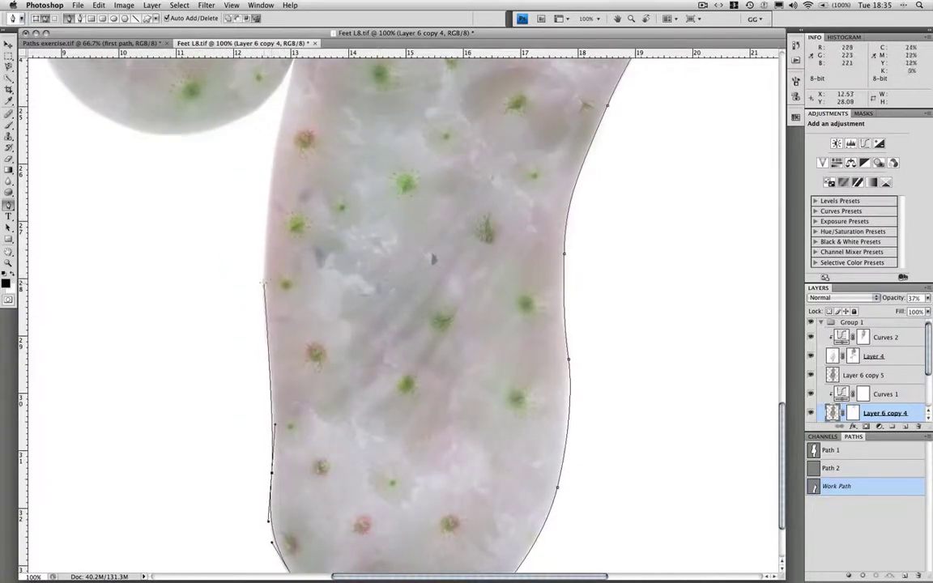
left_click_drag(263, 281, 263, 243)
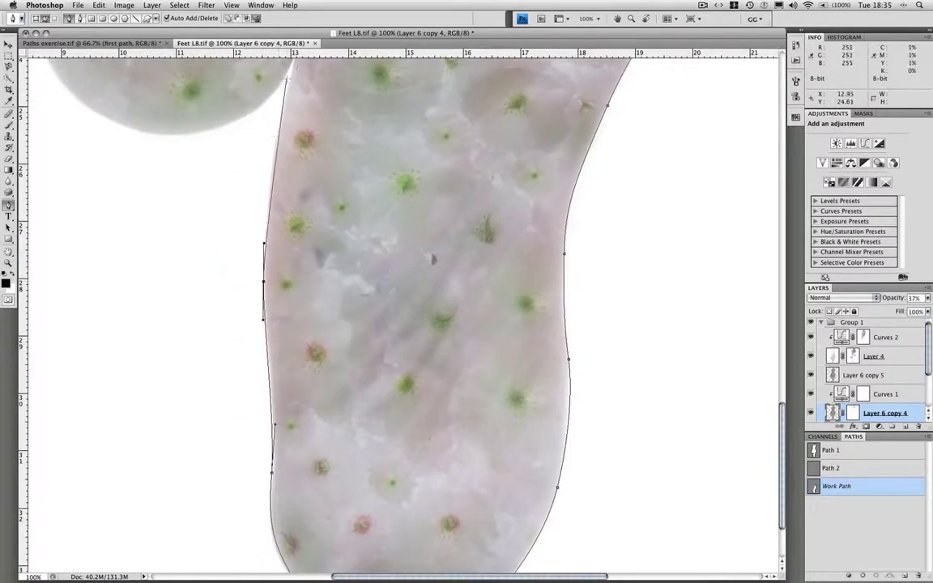
left_click_drag(276, 141, 298, 188)
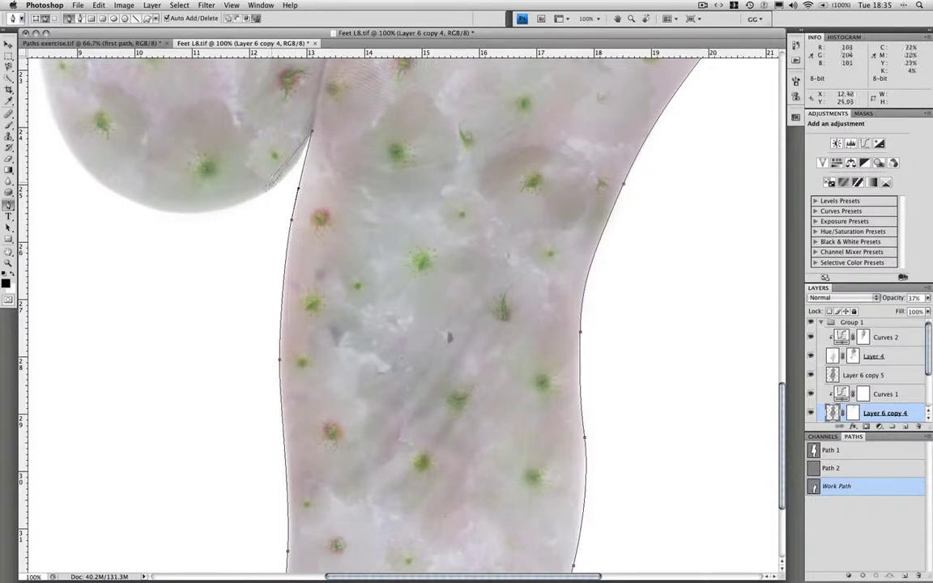
- Trace around the upper foot's heel with curved anchor points, from the crease to the start of its inner edge
left_click_drag(268, 190, 236, 212)
left_click_drag(159, 212, 136, 208)
left_click_drag(262, 290, 435, 441)
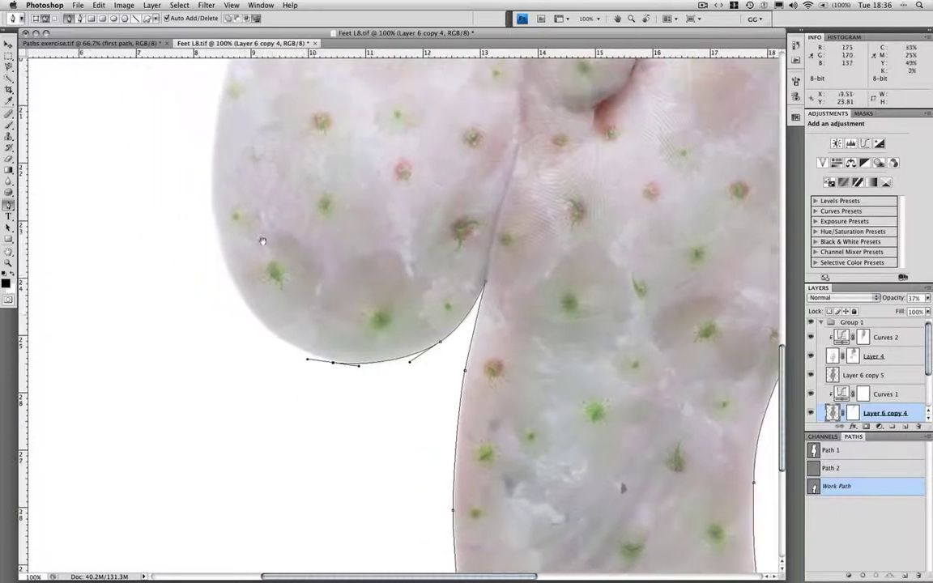
left_click_drag(226, 261, 208, 196)
left_click_drag(315, 202, 395, 304)
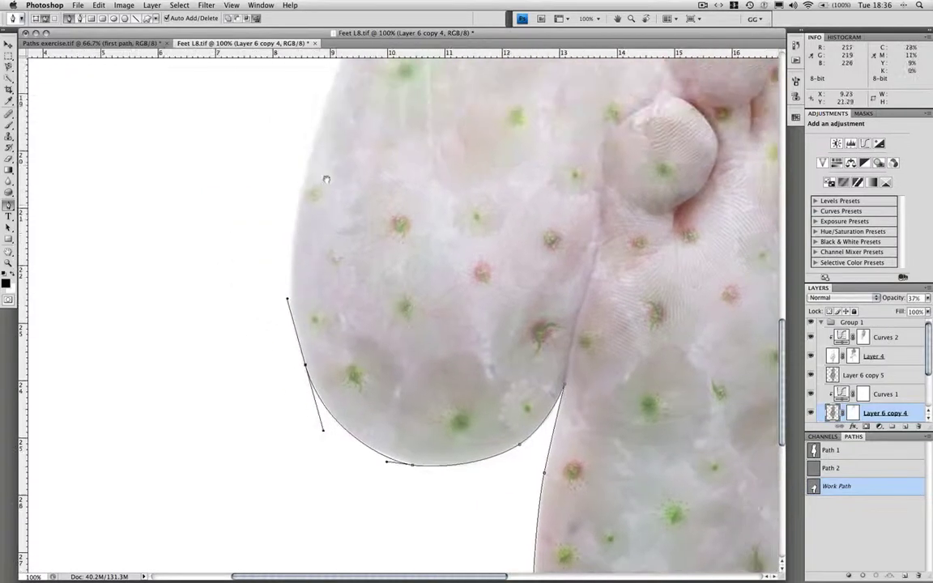
- Try adding looping anchor points beyond the upper foot's heel, and undo all of them
left_click_drag(302, 183, 392, 259)
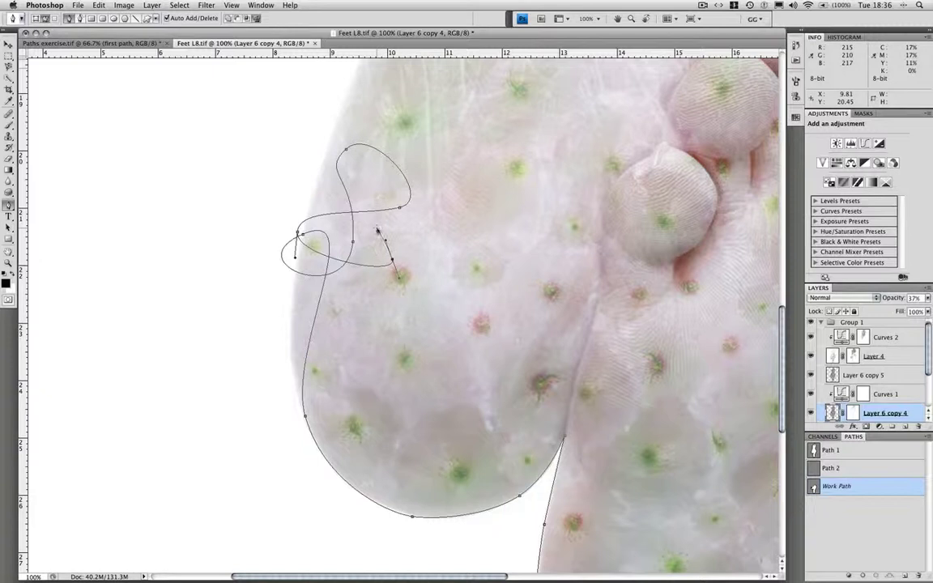
key("alt+super+z")
key("alt+super+z")
key("alt+super+z")
key("alt+super+z")
key("alt+super+z")
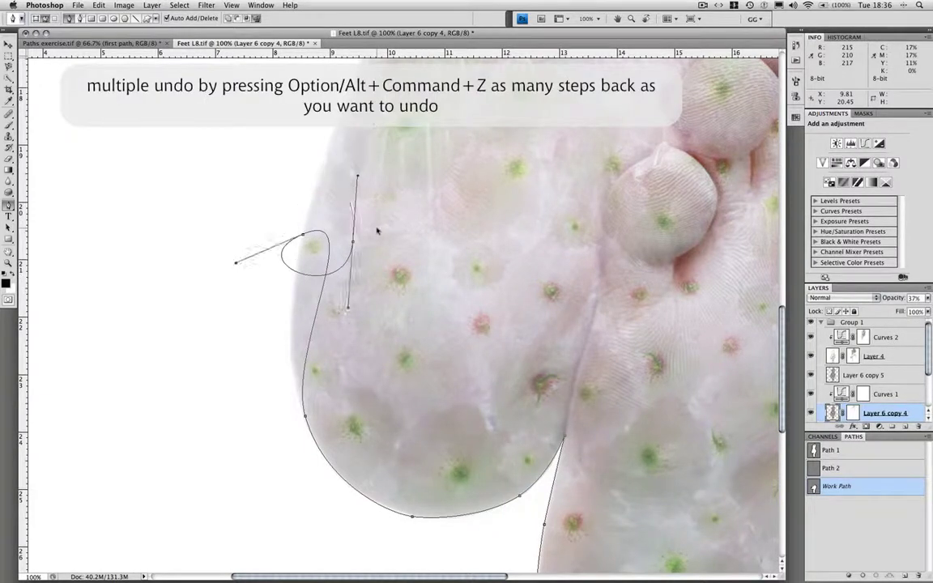
key("alt+super+z")
key("alt+super+z")
key("alt+super+z")
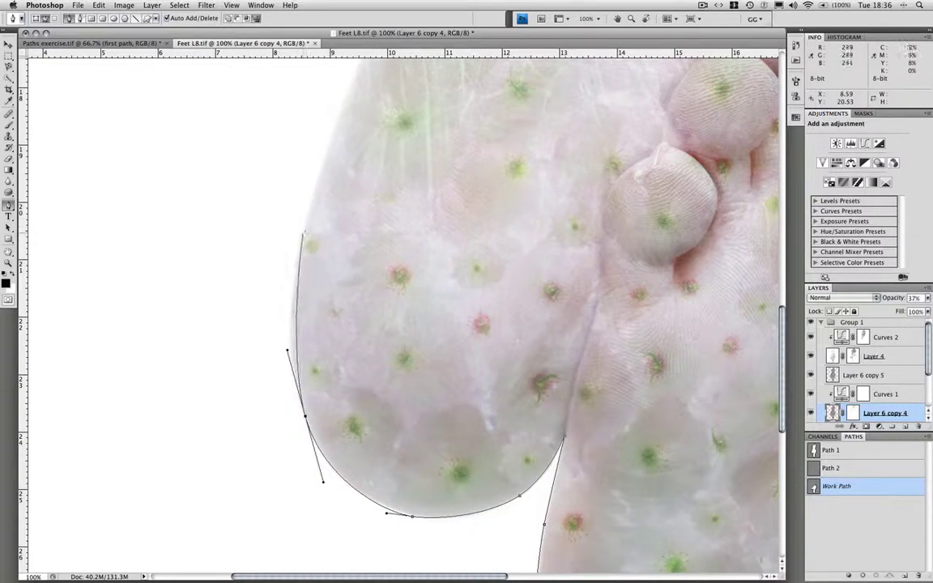
- Trace the upper foot's inner edge from the heel up to the arch using long, smooth curved segments
left_click_drag(300, 238, 316, 177)
scroll(316, 178, "up", 8)
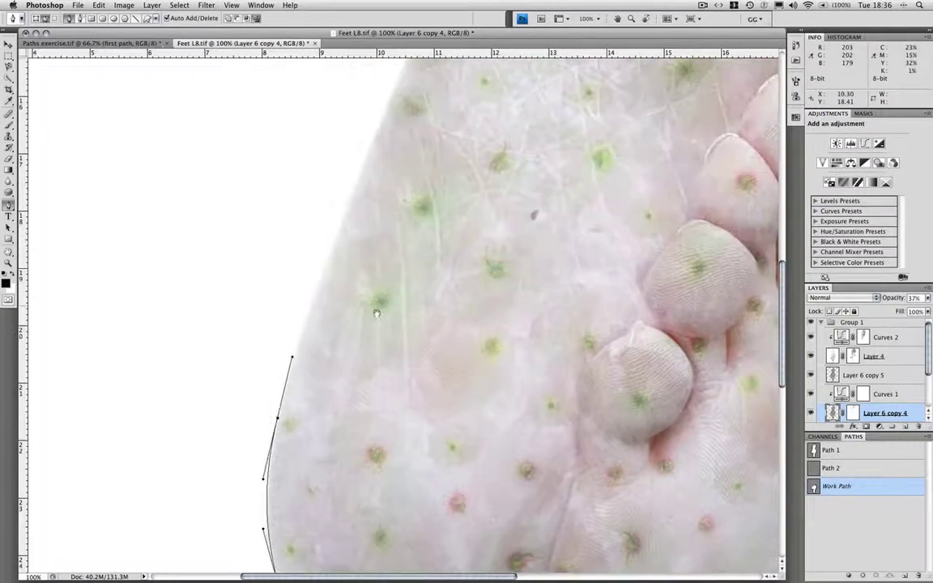
left_click_drag(349, 207, 368, 152)
left_click_drag(495, 144, 487, 374)
left_click_drag(425, 169, 432, 85)
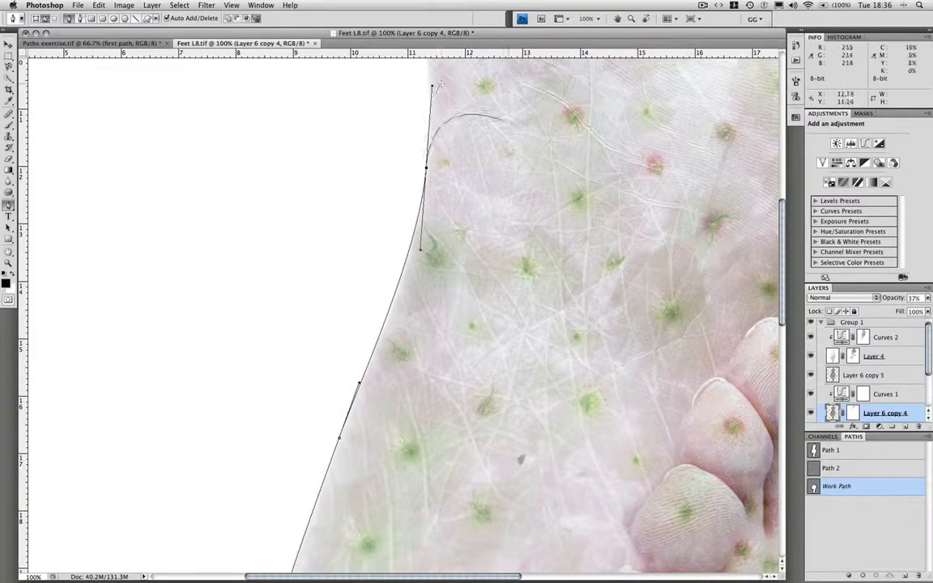
- Continue the path with curved anchor points from the arch around the ball of the upper foot
left_click_drag(507, 126, 481, 465)
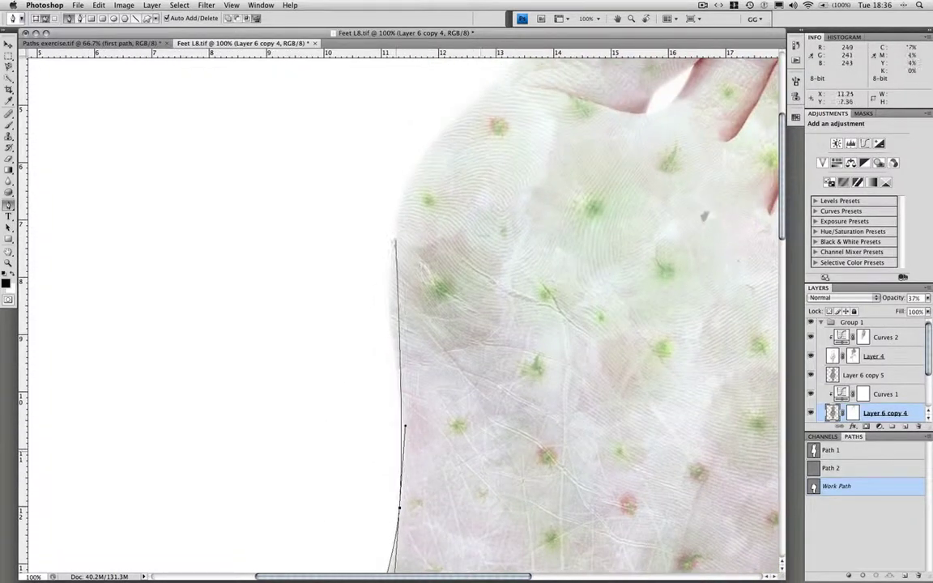
left_click_drag(391, 247, 401, 176)
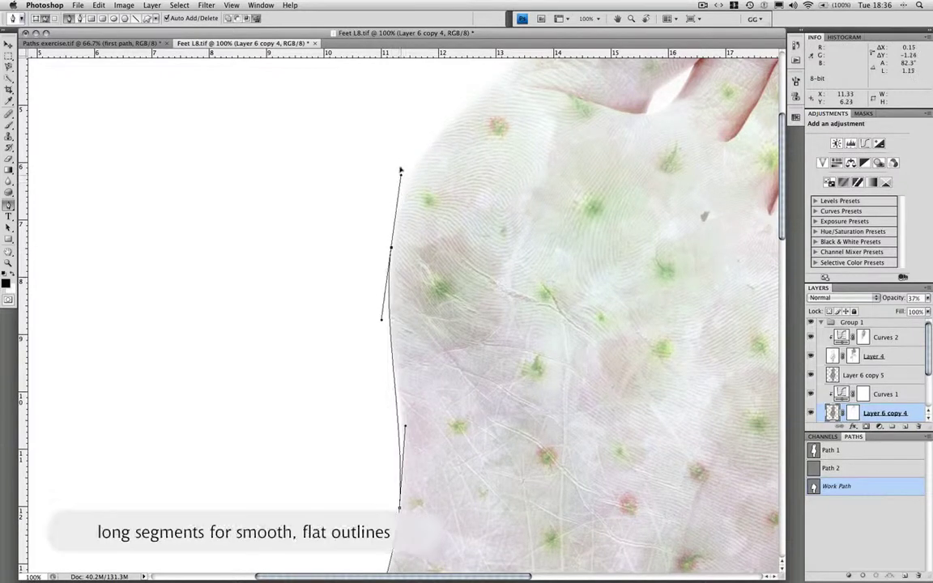
left_click_drag(472, 99, 501, 76)
- Trace the upper foot's big toe from its base over the tip, lengthening the last direction handle to fit the curve
left_click_drag(511, 177, 437, 378)
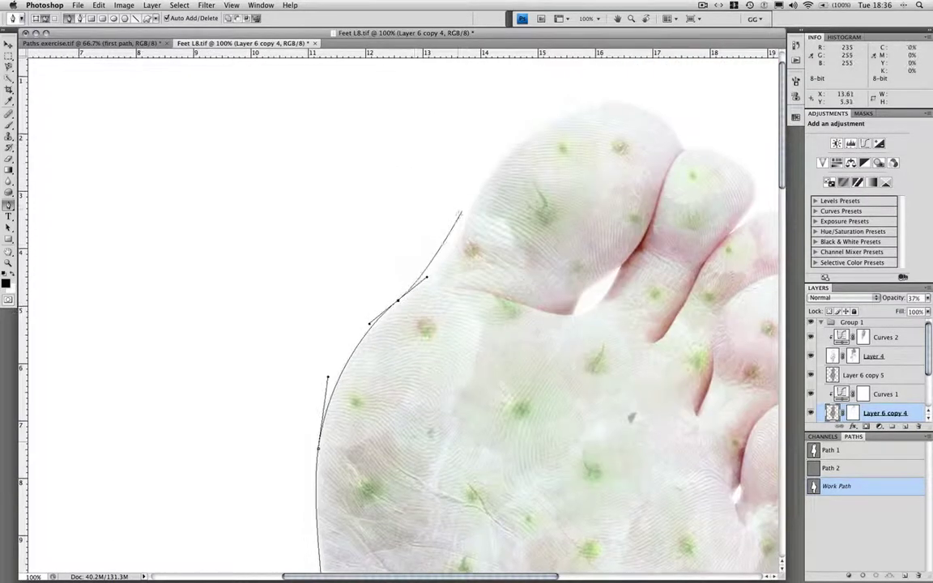
left_click_drag(463, 230, 474, 194)
left_click_drag(530, 132, 560, 108)
left_click_drag(542, 167, 433, 197)
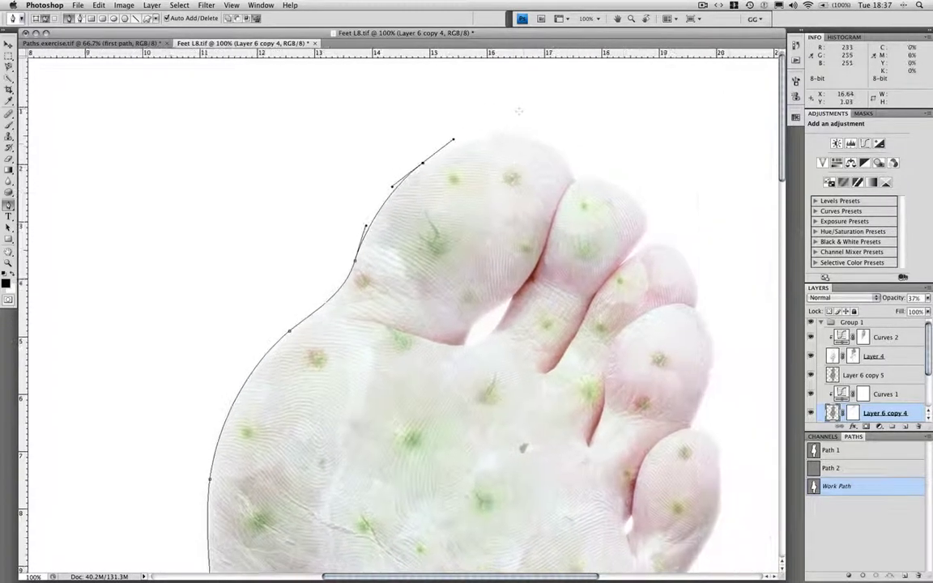
left_click_drag(527, 136, 570, 165)
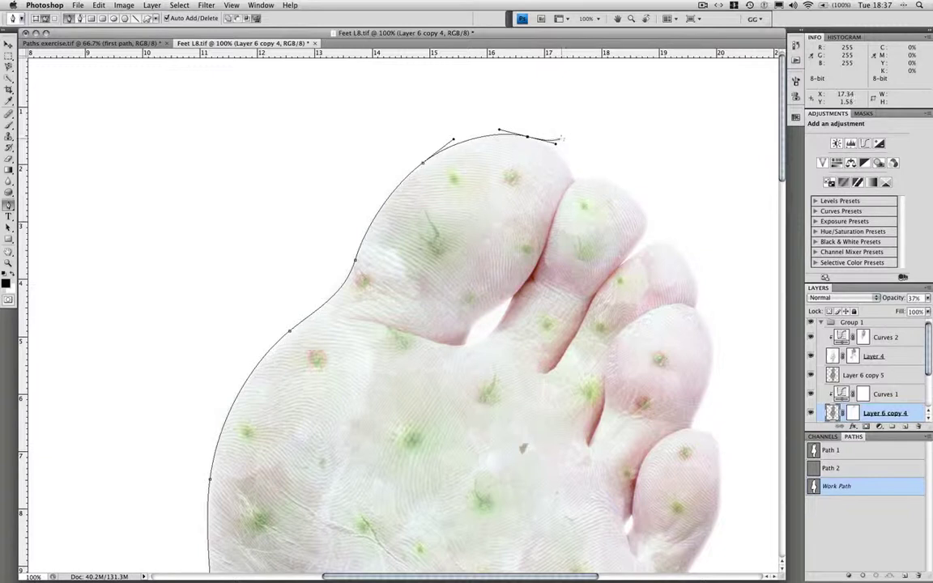
left_click_drag(556, 145, 568, 145)
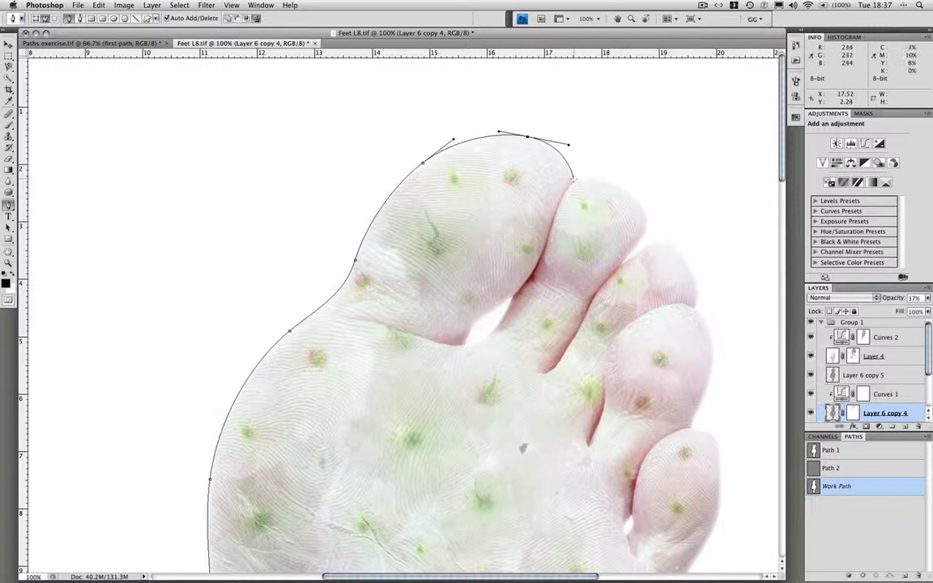
- Trace around the upper foot's second and third toes, placing anchor points in the notches between the toes
left_click_drag(574, 180, 613, 184)
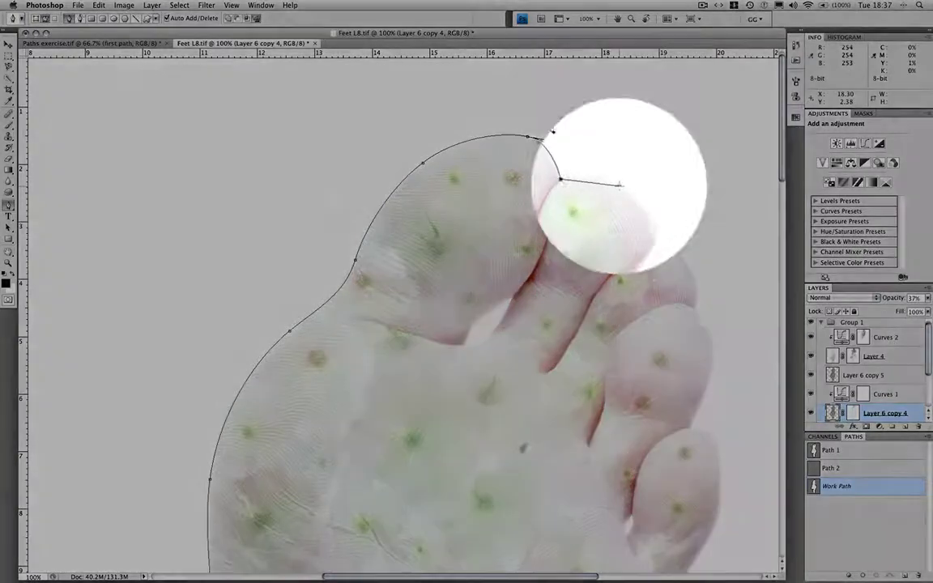
left_click_drag(620, 187, 648, 235)
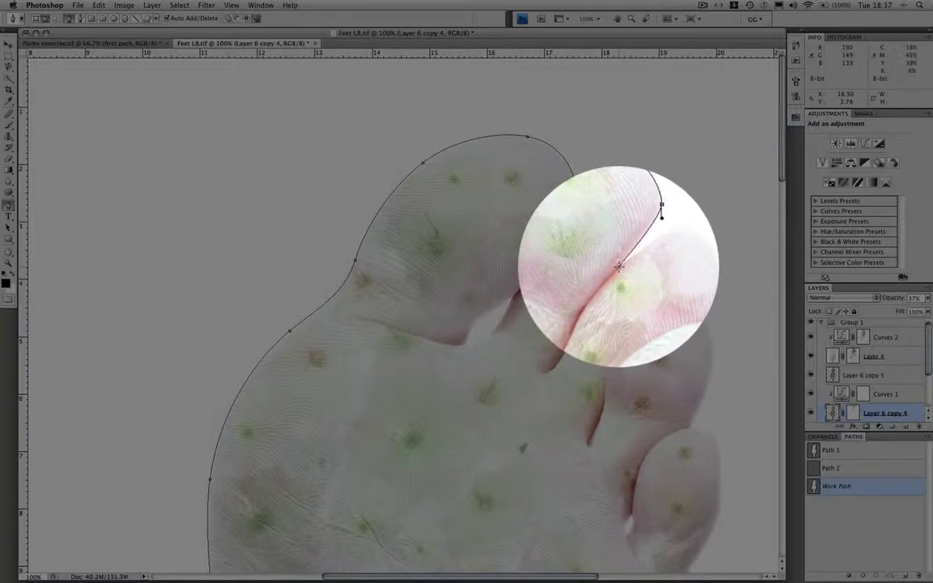
left_click(619, 265)
left_click_drag(657, 240, 697, 303)
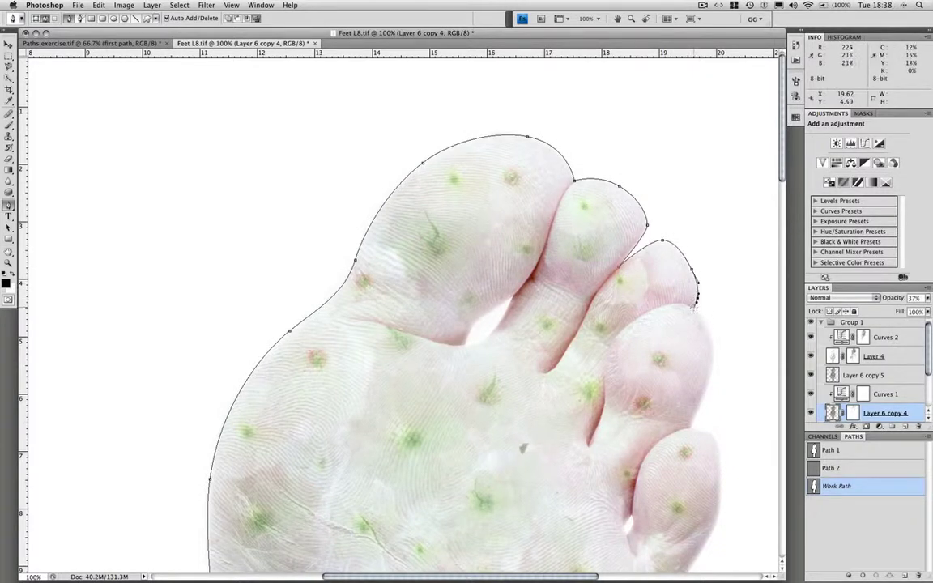
left_click(694, 308)
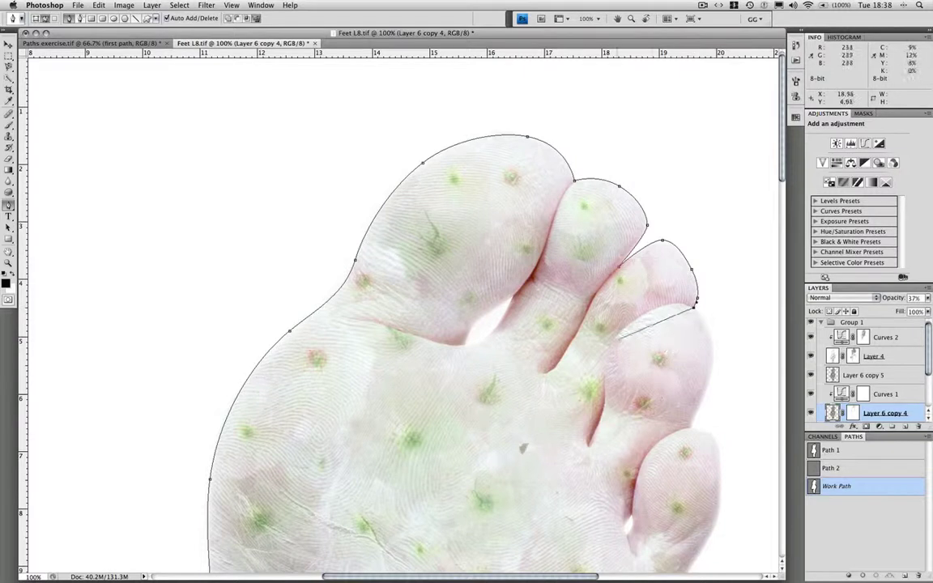
- Continue the path around the upper foot's fourth toe and onto the tip of the little toe
scroll(615, 308, "down", 5)
scroll(616, 308, "right", 3)
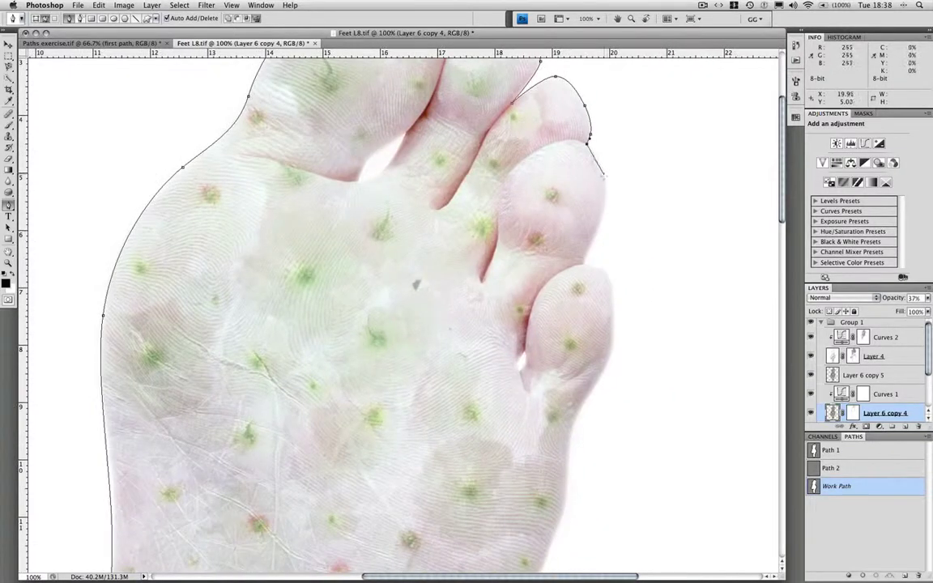
left_click_drag(605, 175, 608, 207)
left_click_drag(598, 233, 617, 284)
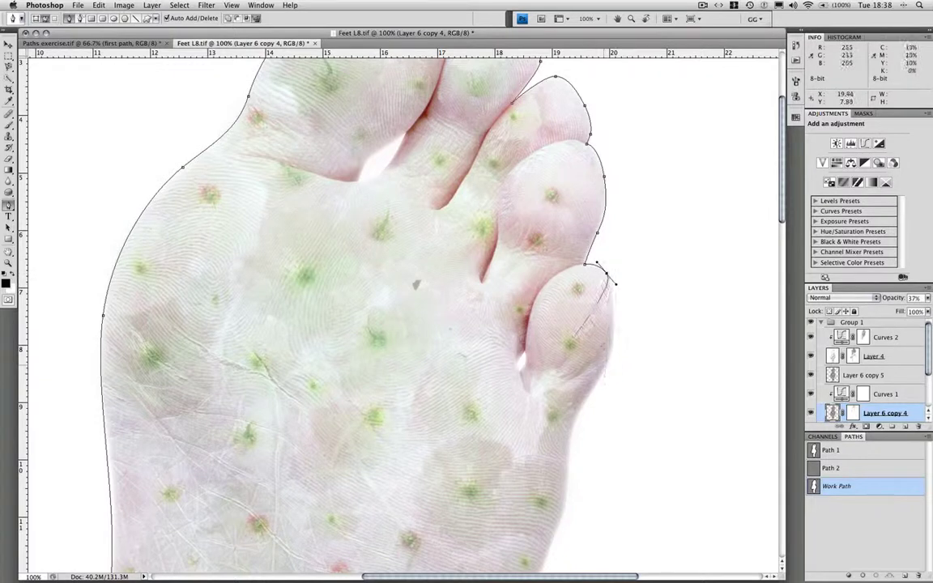
- Trace the outer side of the upper foot's little toe with curved anchor points down to its base
scroll(616, 284, "down", 5)
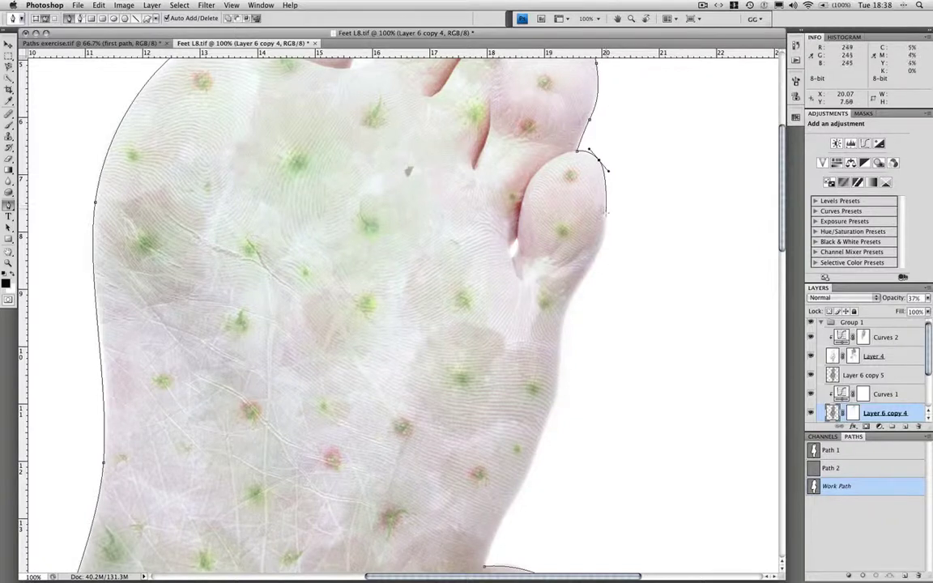
left_click_drag(606, 214, 606, 235)
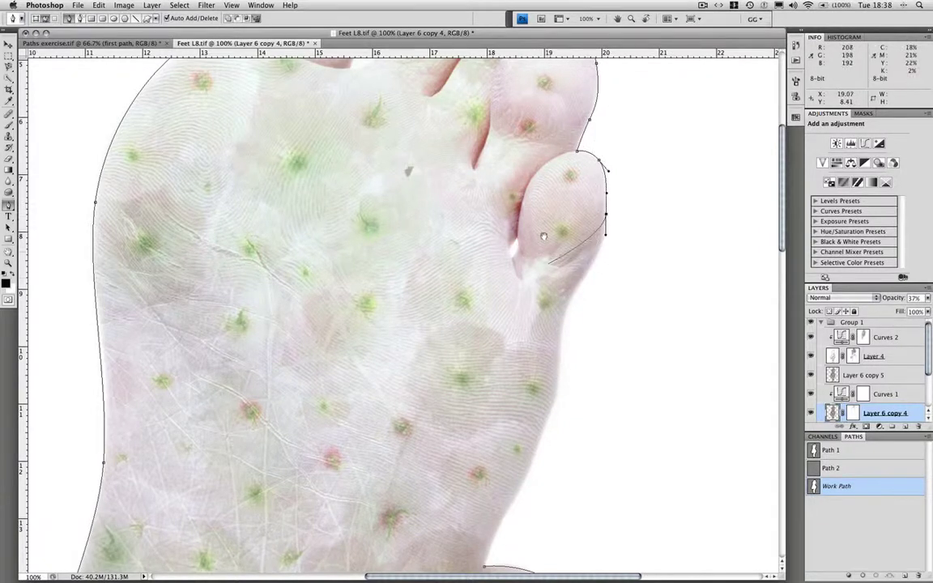
left_click_drag(543, 236, 535, 161)
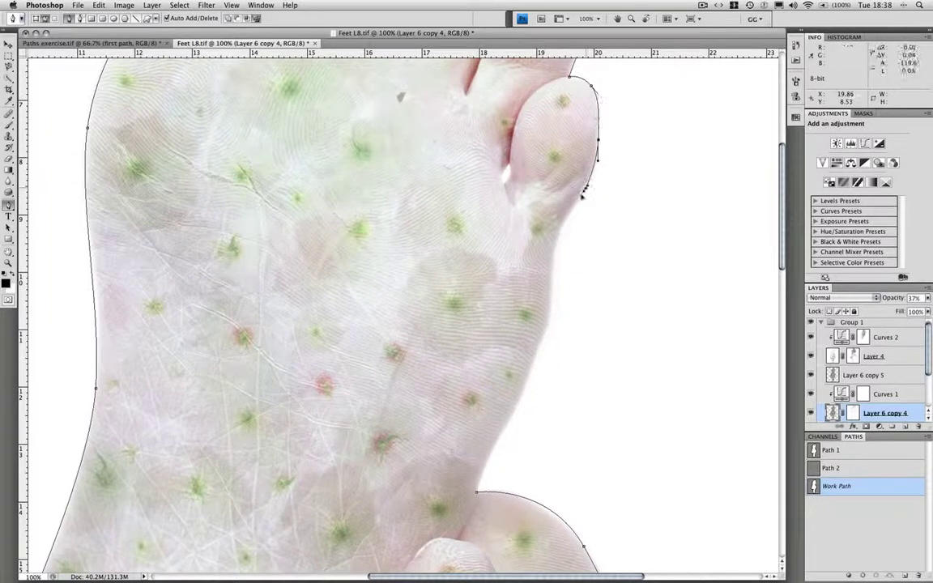
left_click_drag(582, 194, 574, 208)
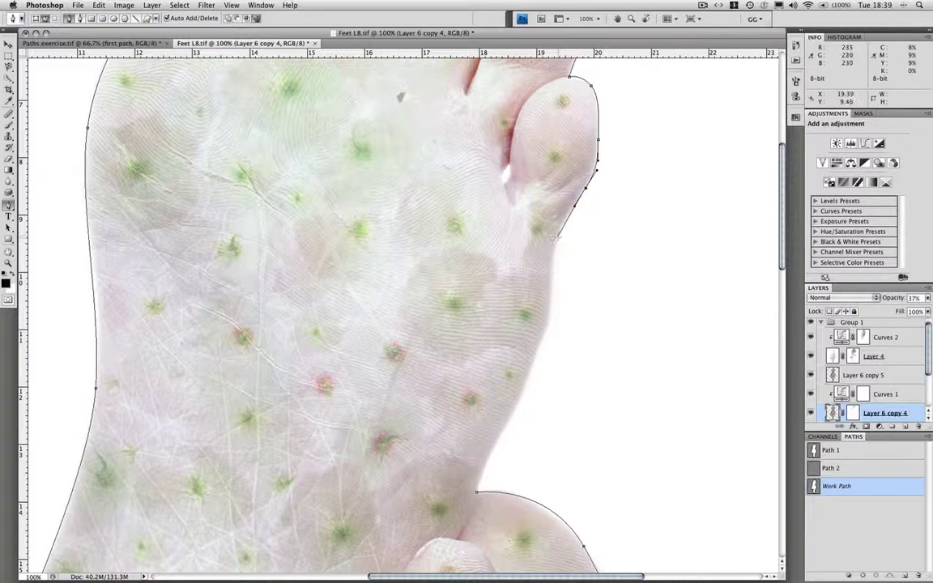
- Trace the upper foot's outer side down from the little toe with curved anchor points and close the path at its starting point
left_click_drag(556, 242, 553, 267)
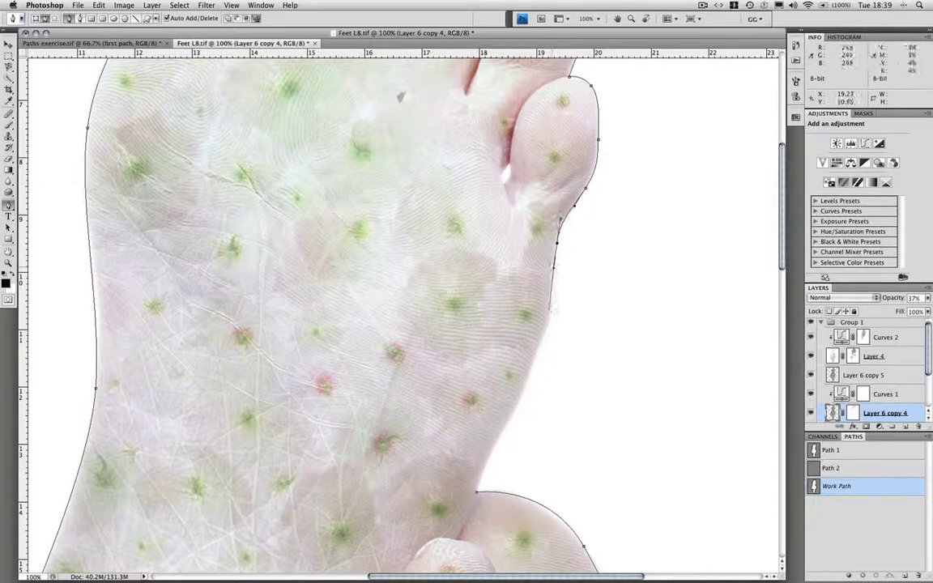
left_click_drag(548, 324, 502, 441)
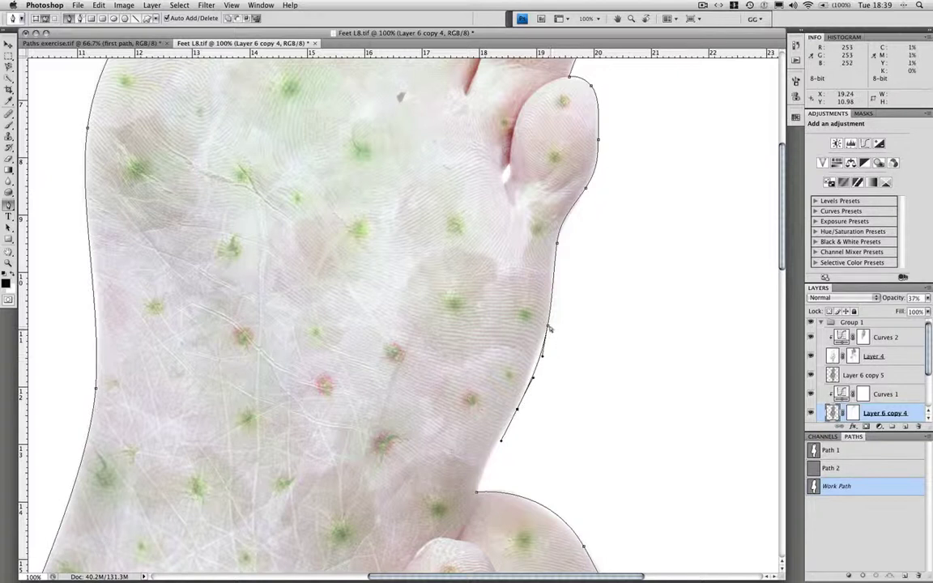
mouse_move(548, 325)
left_mouse_down()
mouse_move(577, 318)
mouse_move(534, 312)
mouse_move(552, 309)
left_mouse_up()
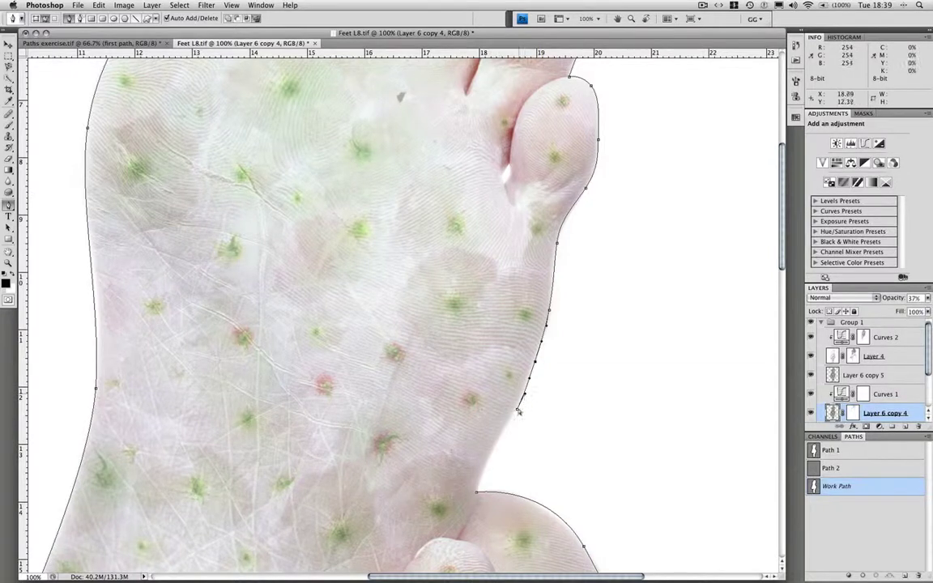
left_click_drag(516, 409, 481, 477)
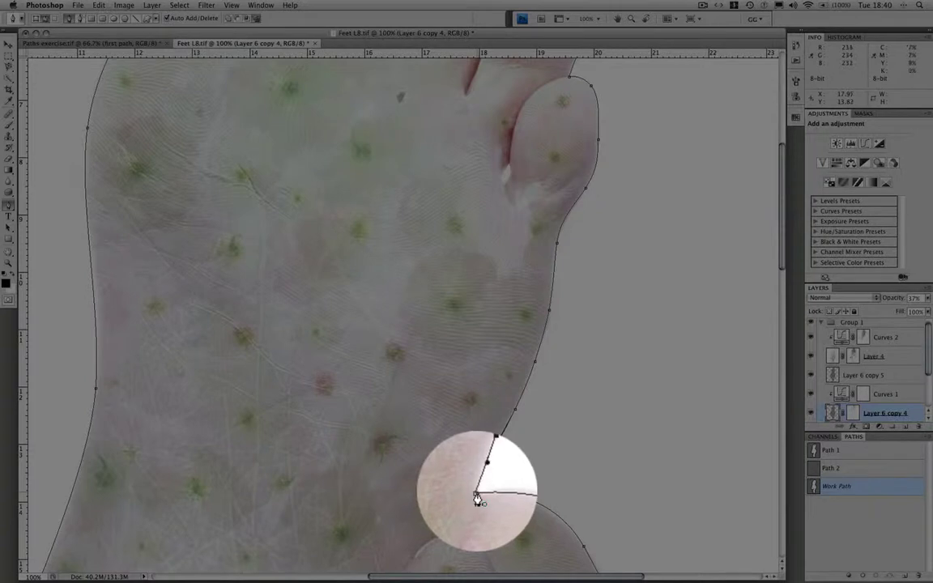
left_click(477, 497)
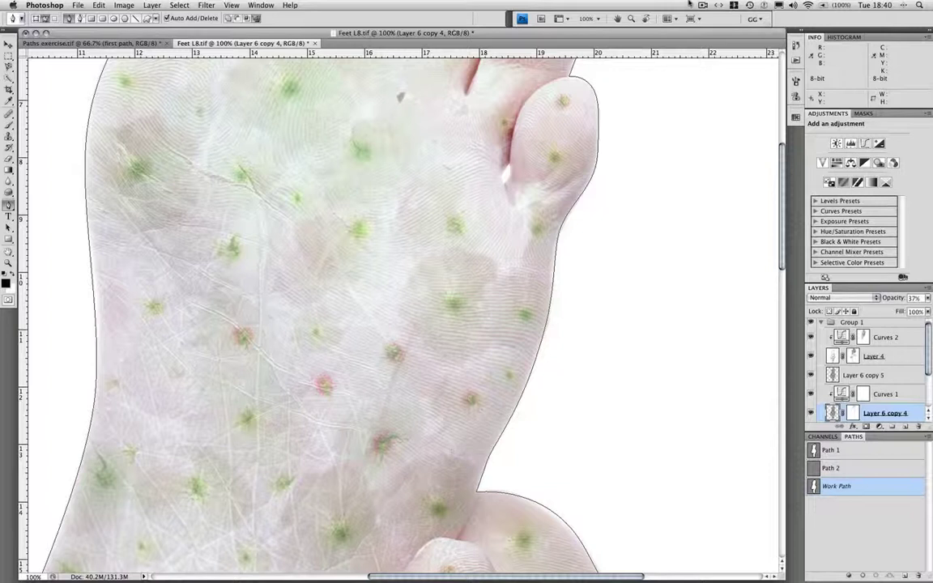
- Trace the white gap between the upper foot's big and second toes and the small gap beside the little toe as closed subpaths
key("super+0")
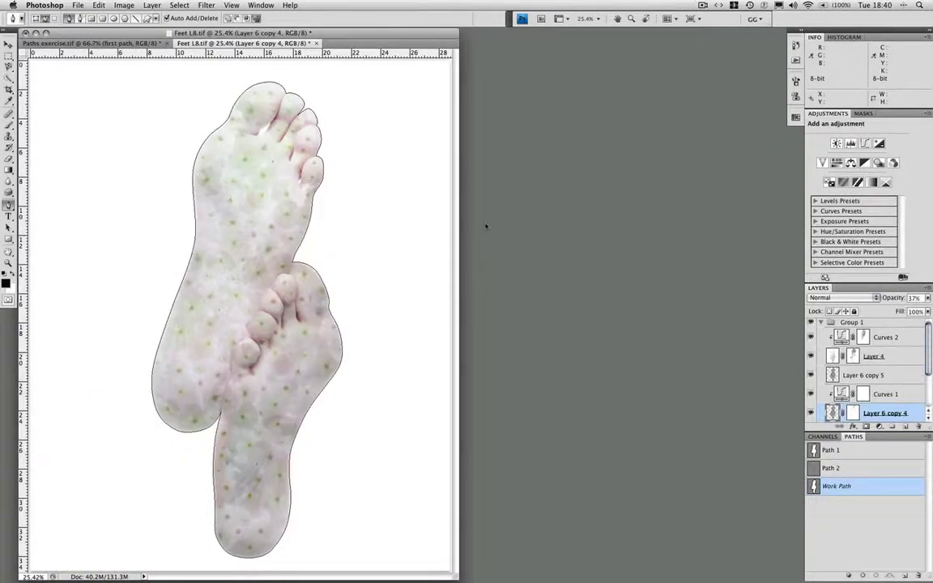
key("super+1")
left_click_drag(491, 79, 534, 396)
left_click_drag(528, 214, 459, 214)
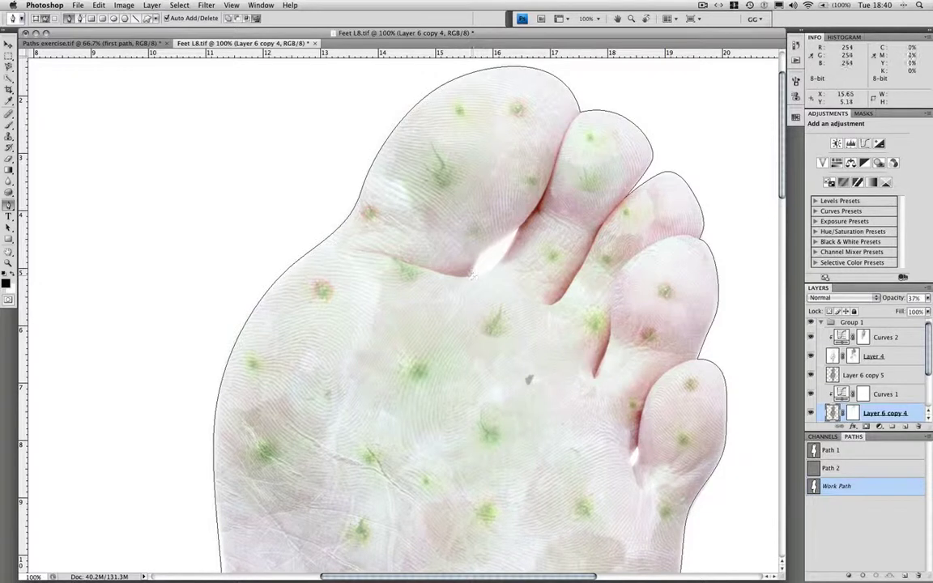
left_click_drag(469, 277, 502, 261)
left_click(471, 277)
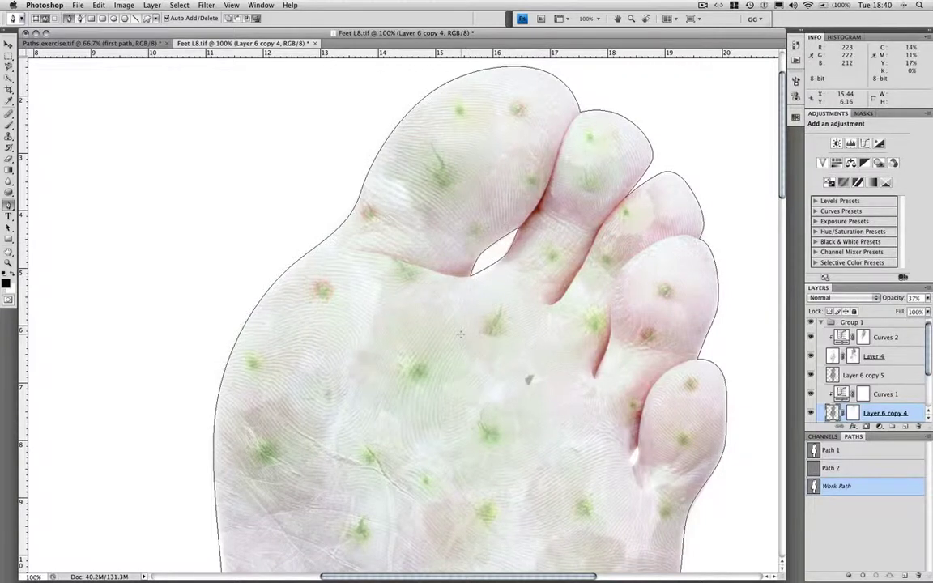
scroll(533, 366, "down", 5)
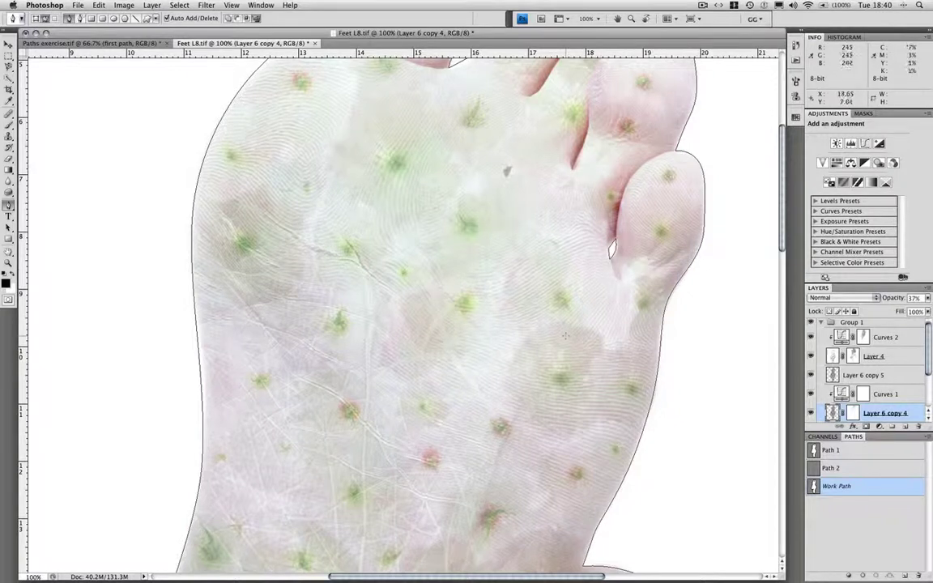
- Save the work path under the name feet
key("super+0")
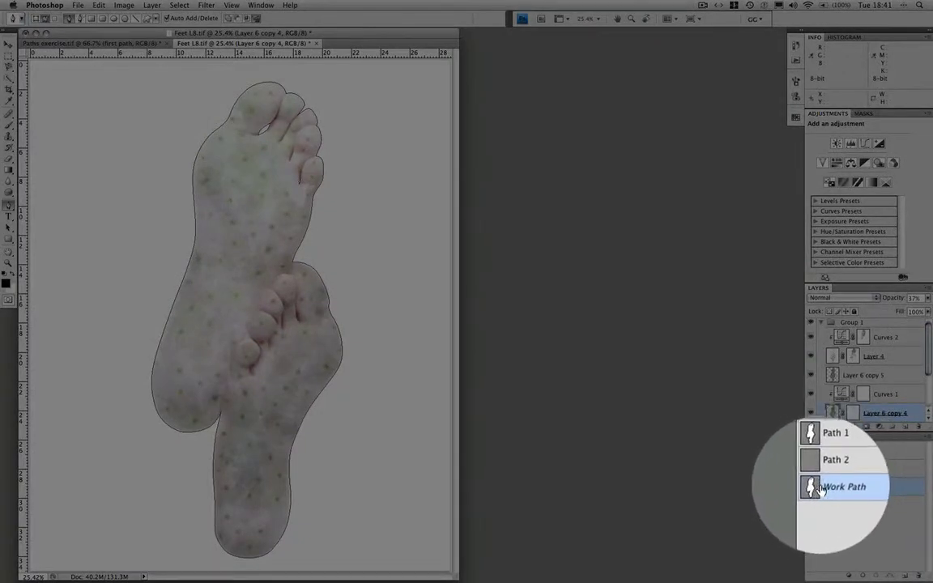
left_click(927, 436)
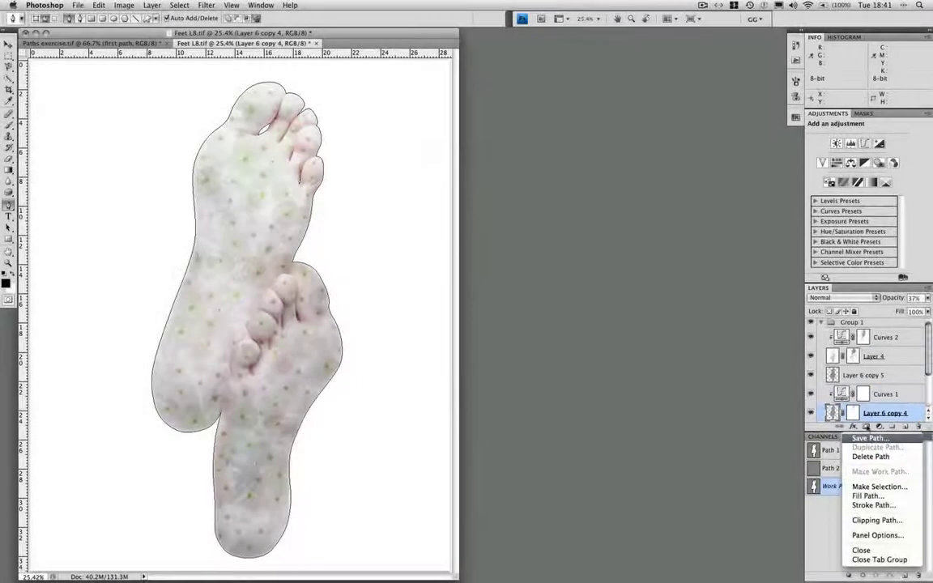
left_click(864, 439)
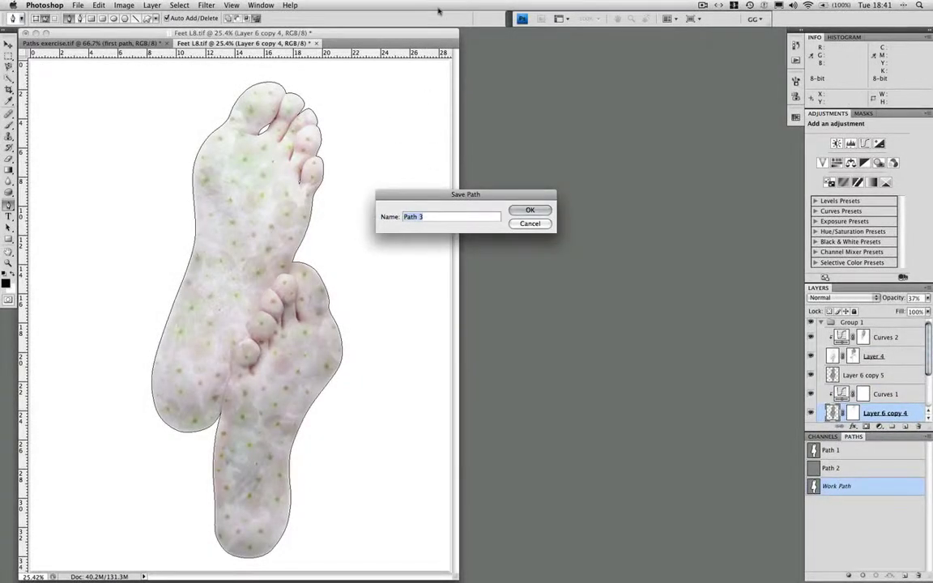
type("feet")
key("Return")
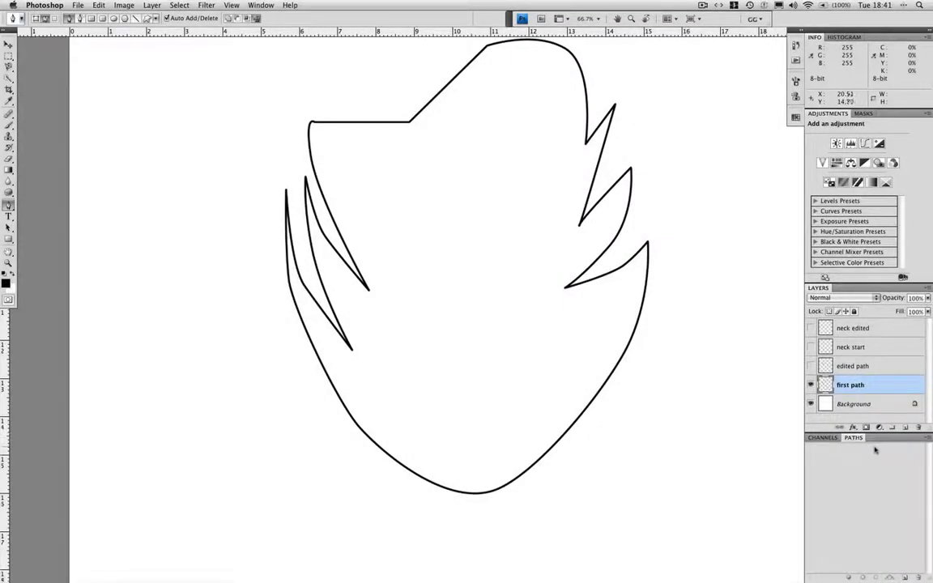
- Create a new path named face in the Paths exercise document
left_click(929, 438)
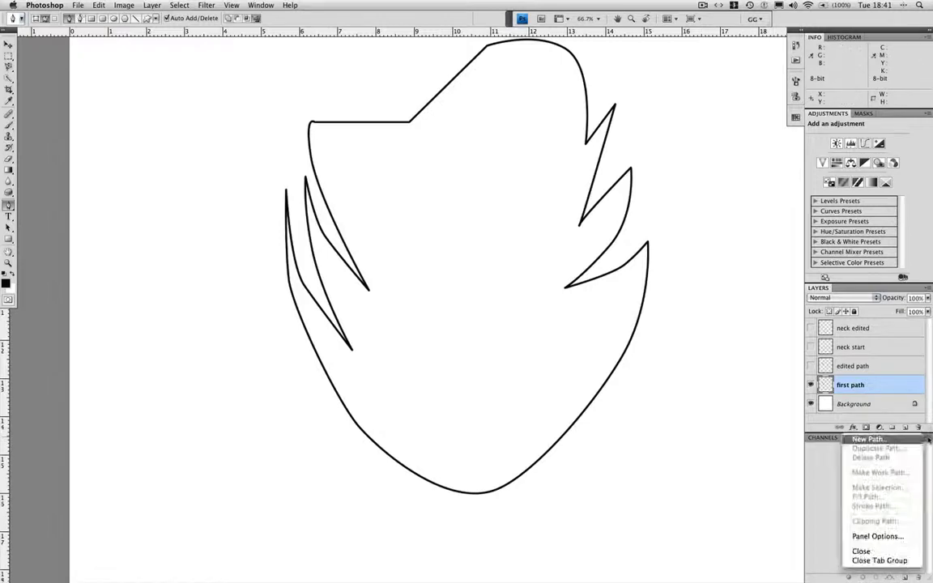
left_click(883, 446)
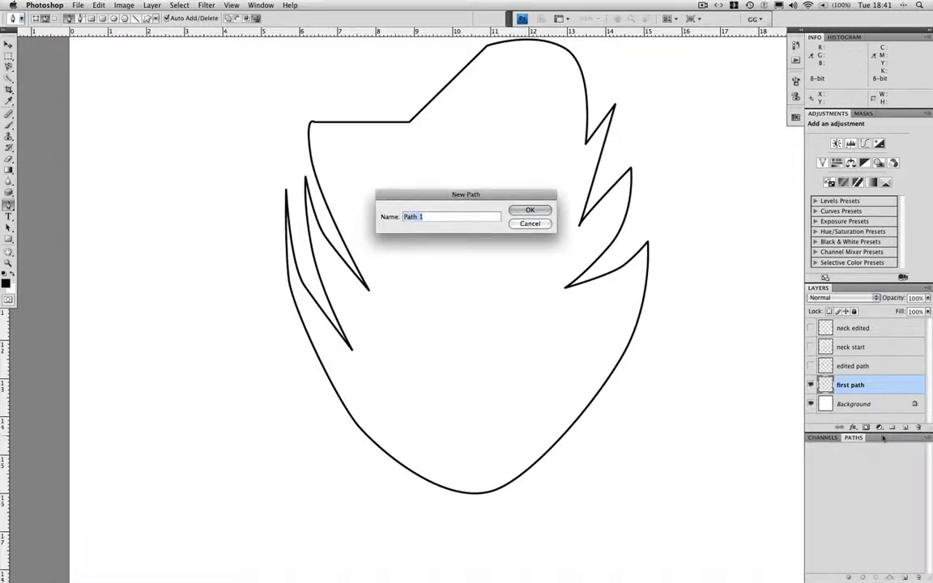
type("face")
key("Return")
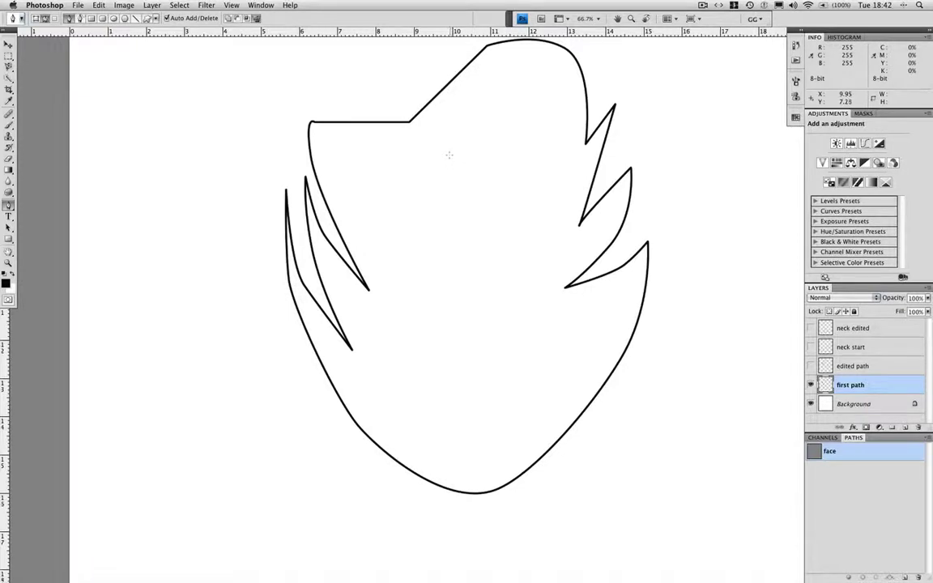
- Trace the slanted edge and rounded top of the face drawing to the first notch, shortening the curve's outgoing handle to fit
key("super+plus")
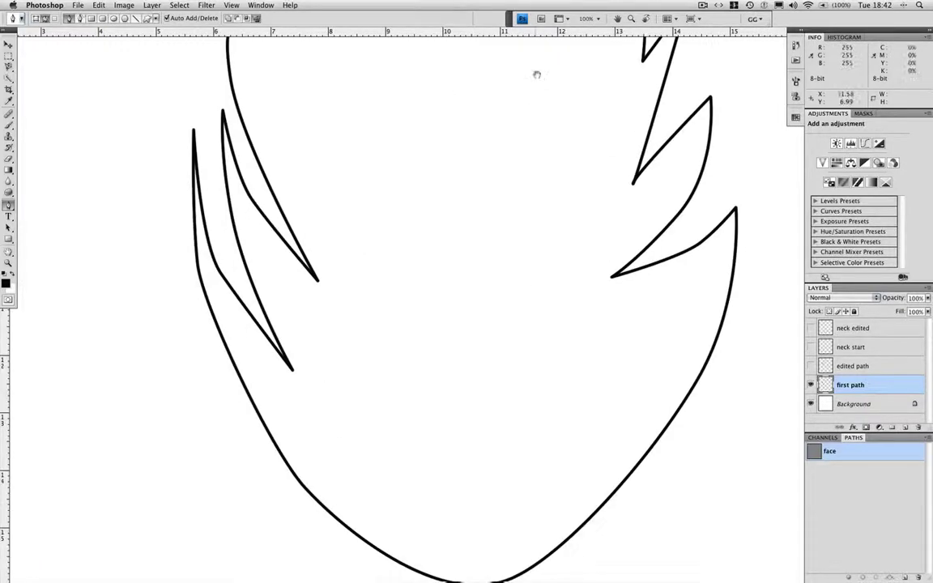
left_click_drag(531, 188, 494, 432)
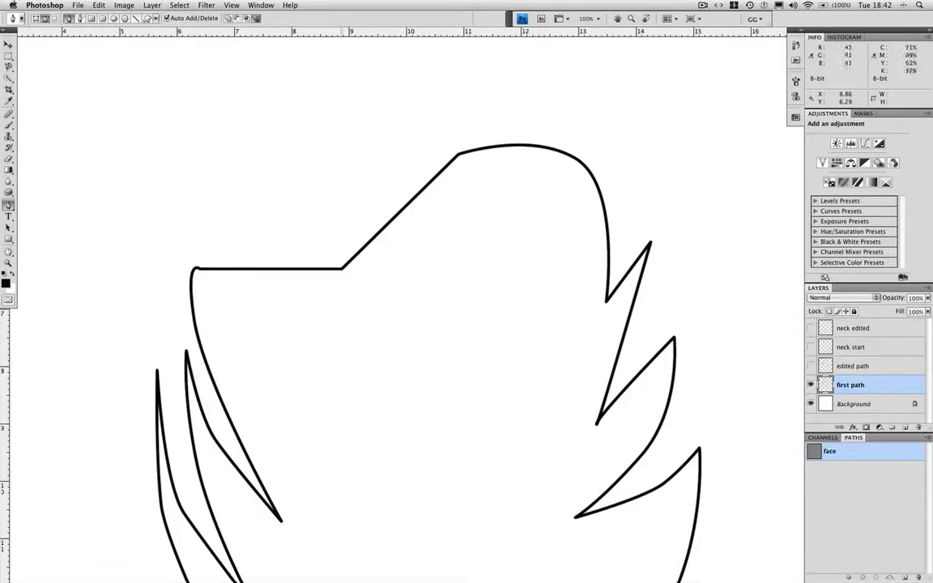
left_click(342, 268)
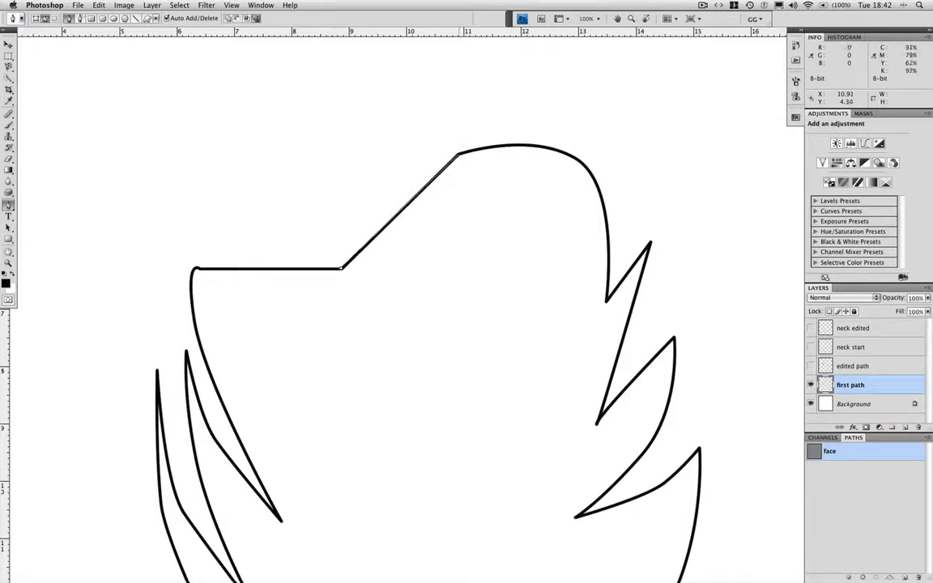
left_click(457, 153)
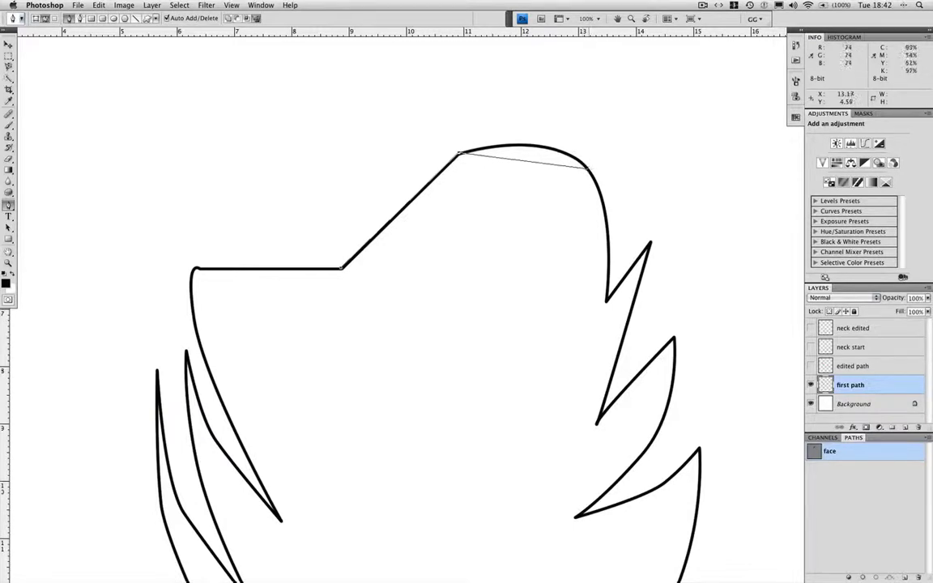
left_click_drag(588, 167, 628, 217)
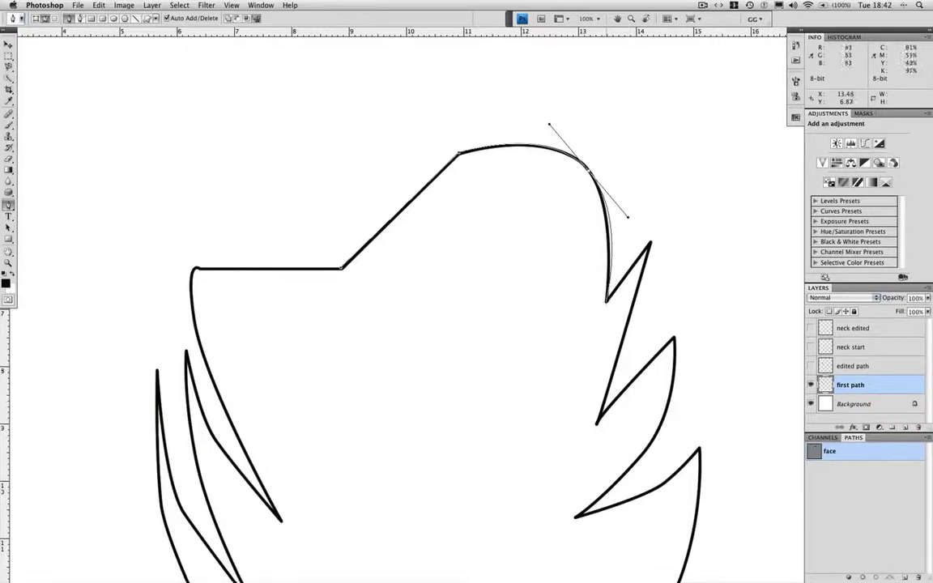
left_click(607, 300)
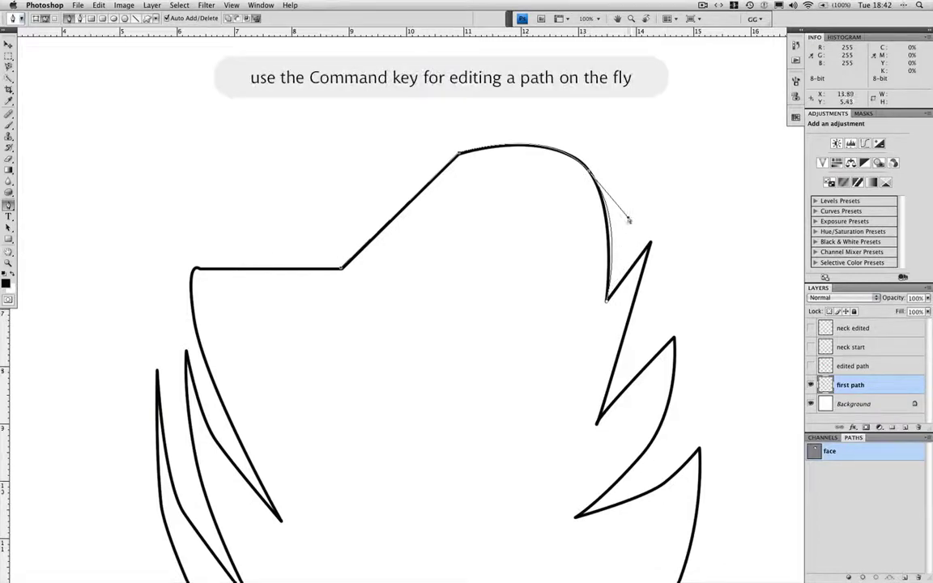
left_click_drag(629, 220, 622, 211)
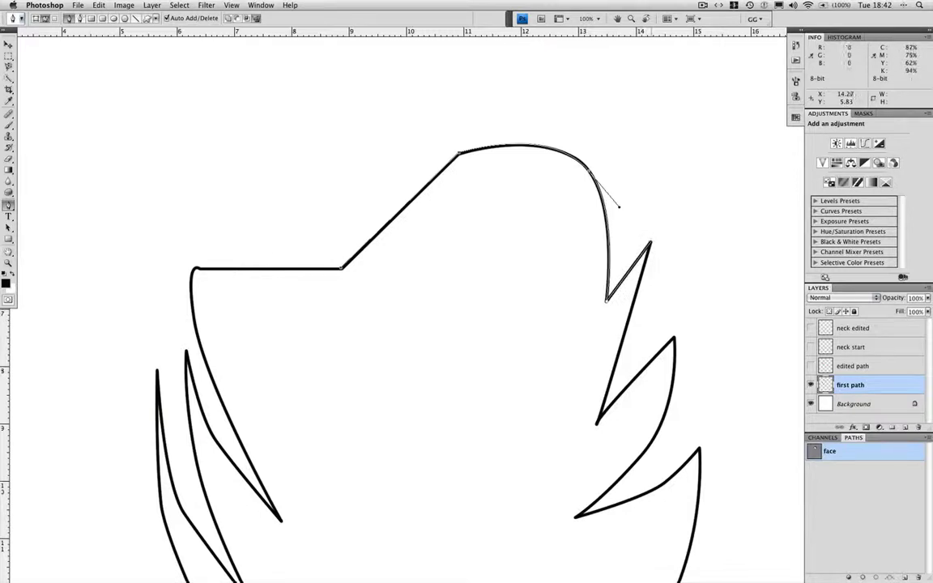
- Continue the face path with straight segments around the first spike to the tip of the second spike on the right
left_click(650, 242)
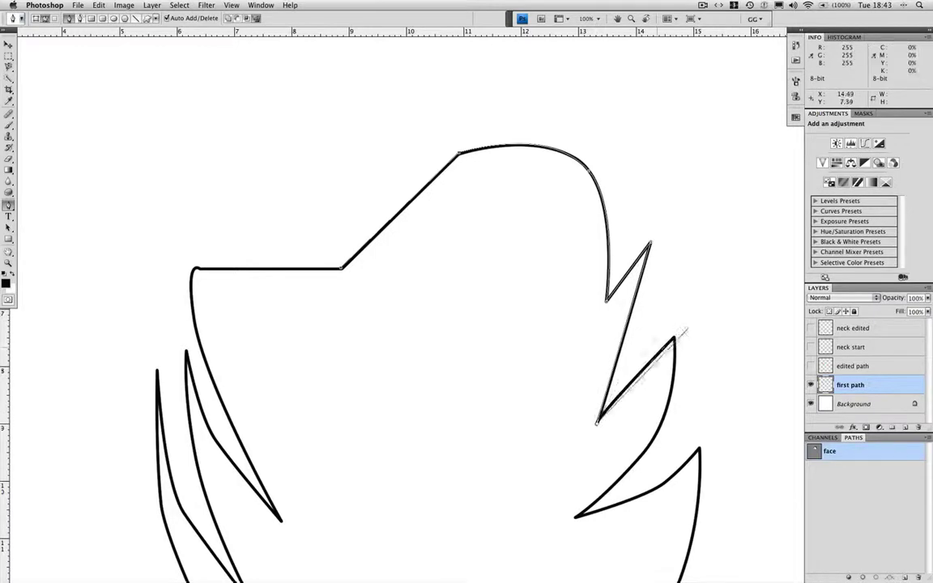
left_click(597, 423)
left_click(674, 337)
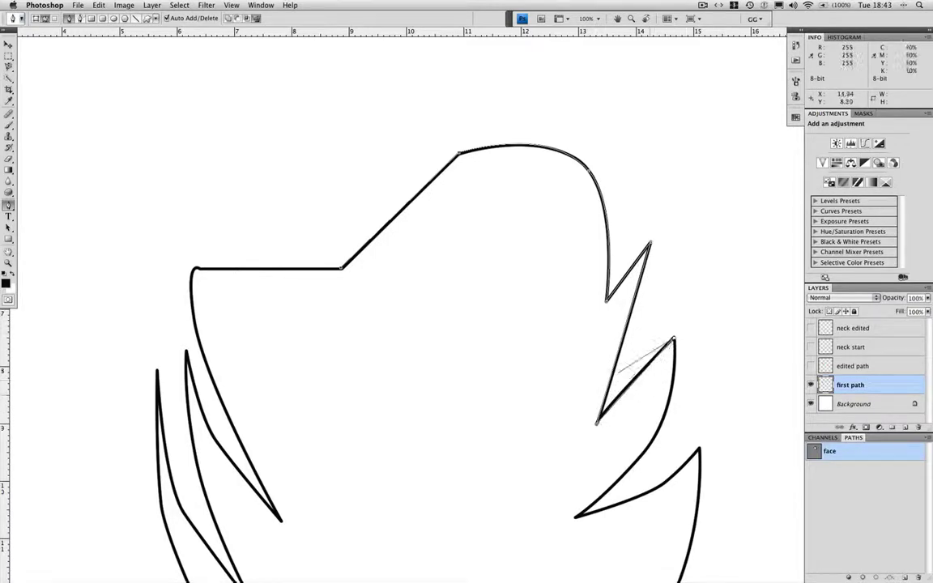
- Trace the curved underside of the second right spike into its notch and along the curve to the third spike's tip
left_click_drag(588, 312, 574, 138)
left_click_drag(605, 244, 619, 172)
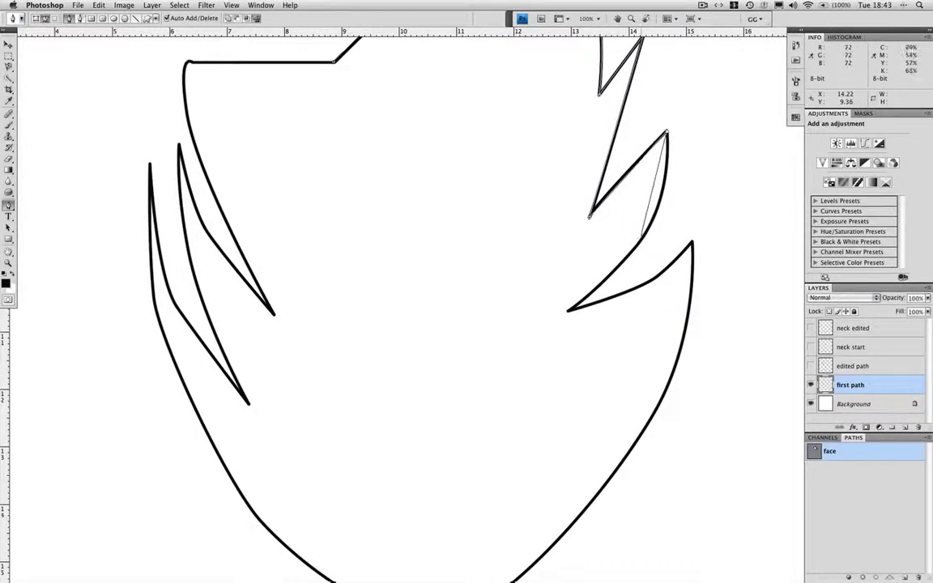
left_click_drag(641, 236, 609, 282)
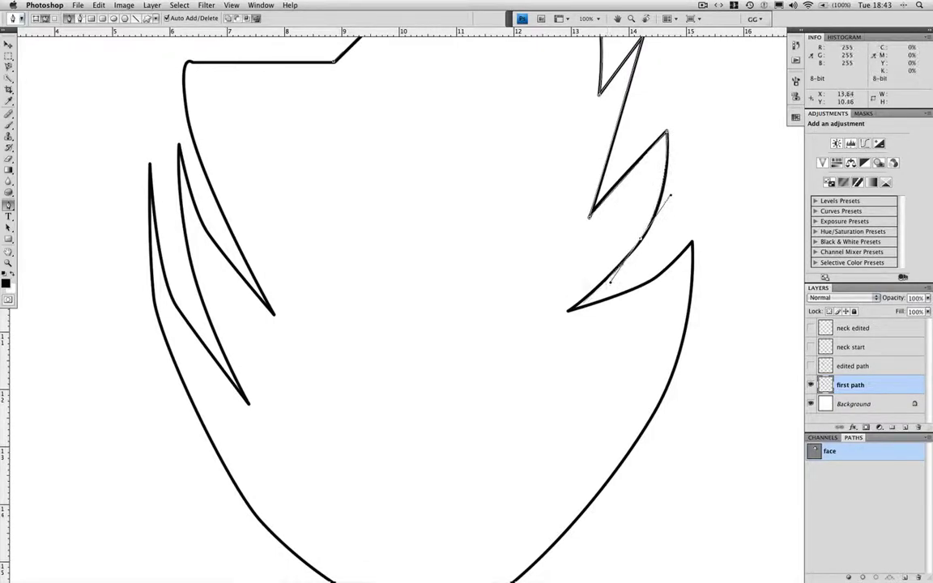
left_click(569, 311)
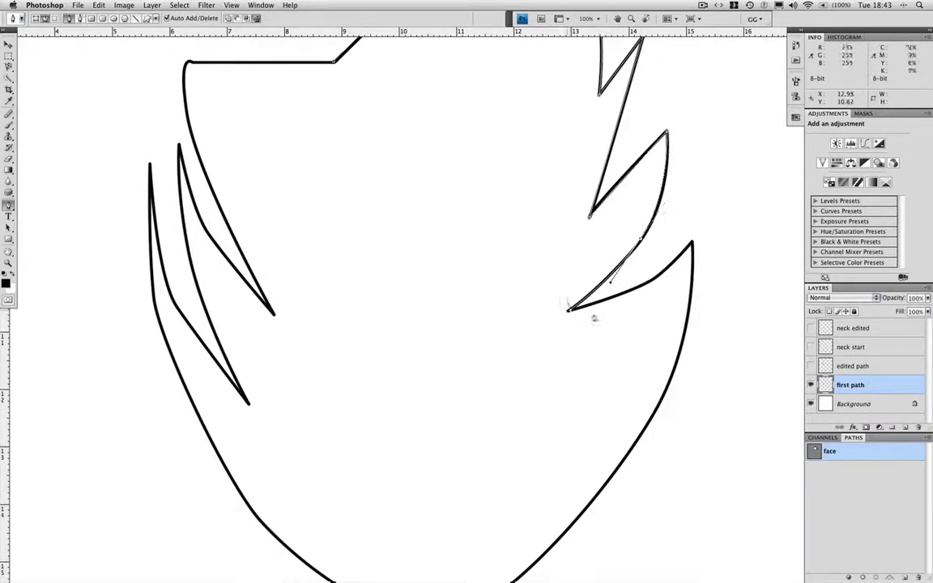
left_click_drag(652, 280, 673, 268)
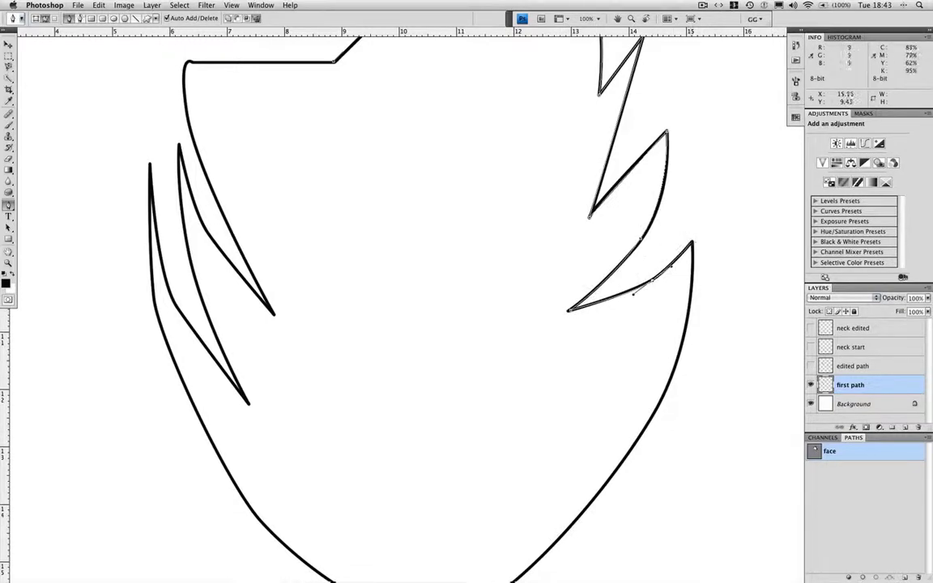
left_click(693, 242)
- Trace the right cheek and the chin of the face outline with long curved segments around to the lower left
scroll(660, 267, "down", 5)
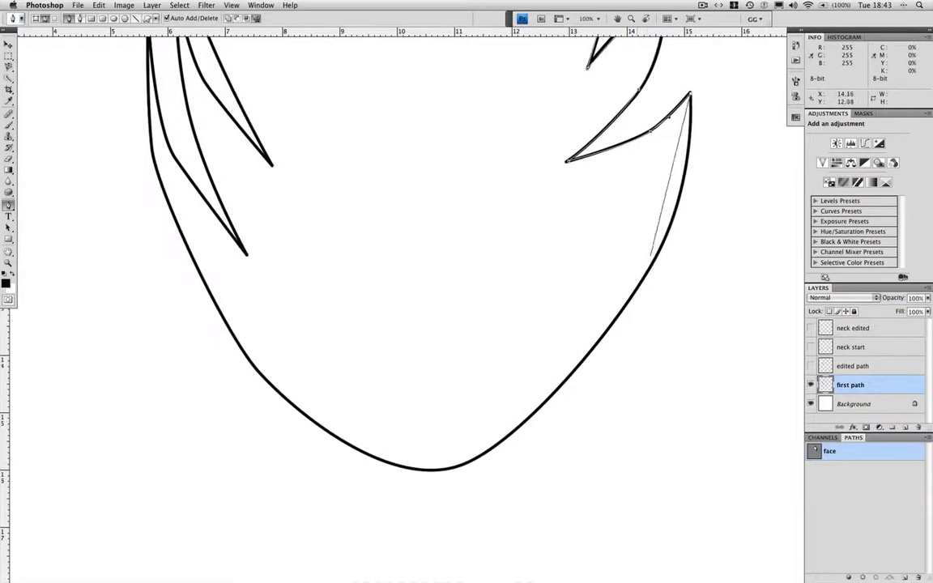
left_click_drag(650, 267, 606, 334)
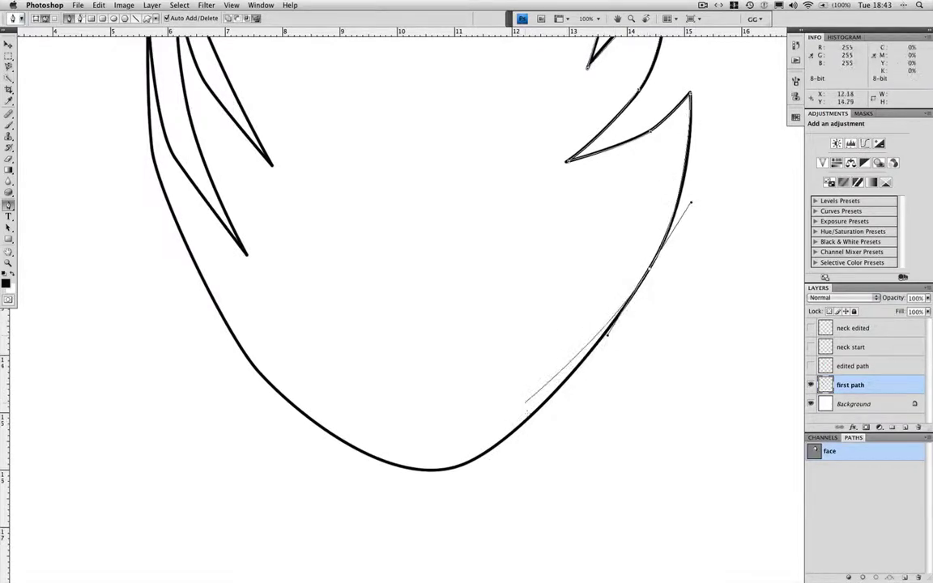
left_click_drag(522, 424, 490, 456)
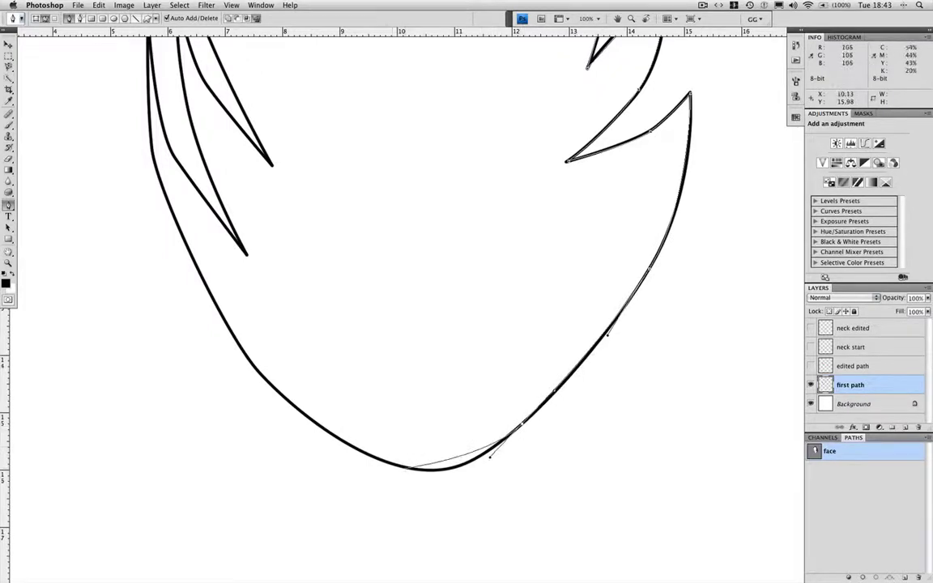
left_click_drag(405, 467, 243, 358)
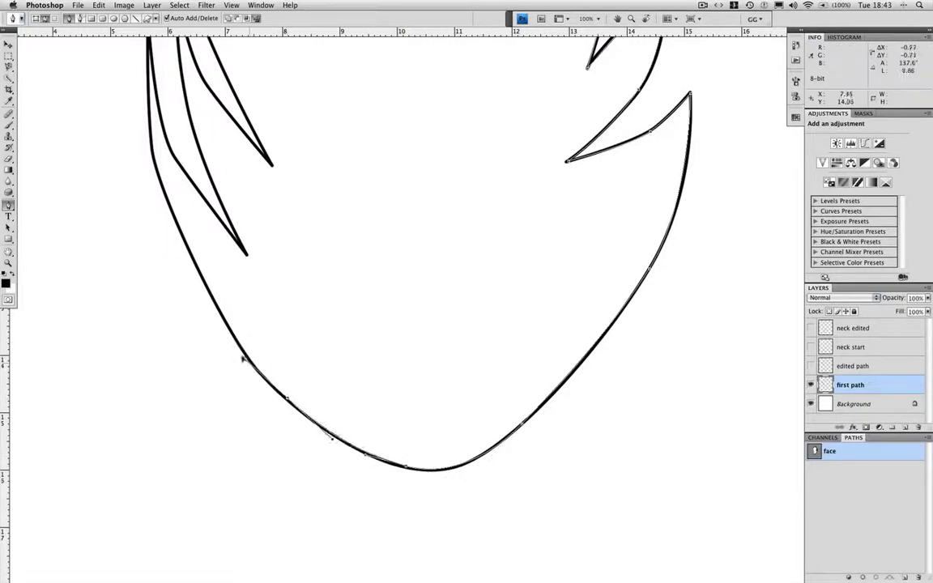
- Trace the left cheek upward with curved anchor points to the bend just below the outermost left spike
left_click(204, 278)
left_click_drag(192, 259, 175, 221)
key("space")
left_click_drag(328, 119, 497, 285)
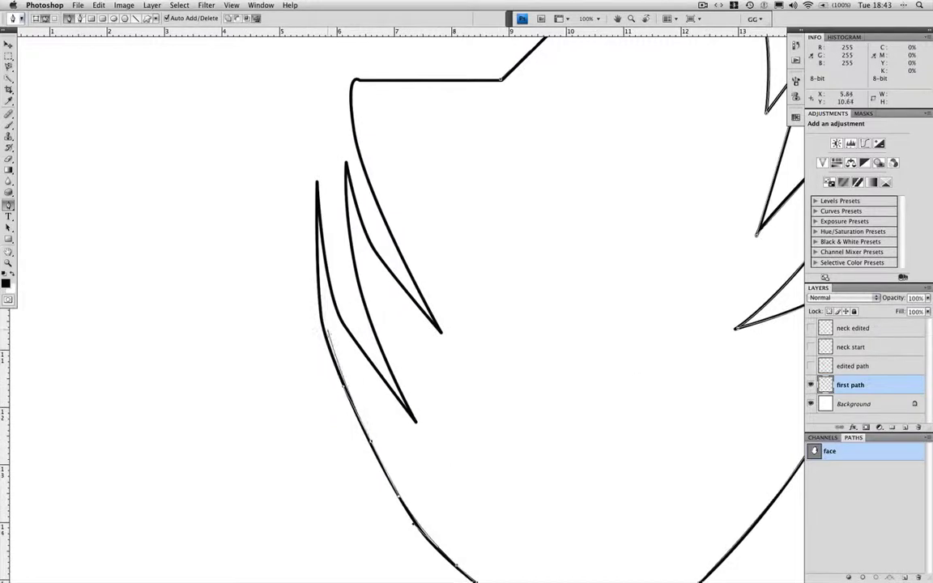
left_click_drag(326, 336, 319, 304)
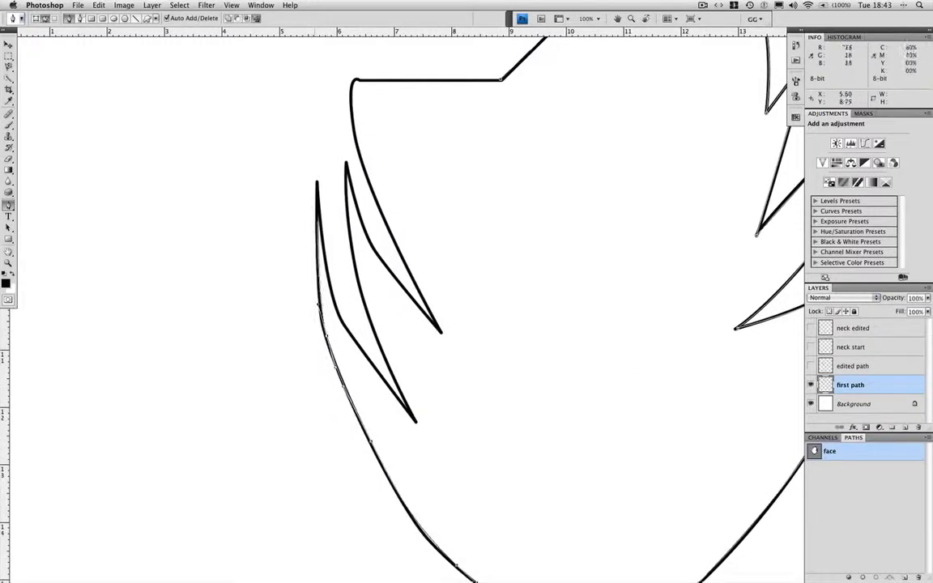
- Trace around the outermost left spike, down to its notch and up to the tip of the second left spike
left_click_drag(317, 206, 318, 179)
left_click(317, 181)
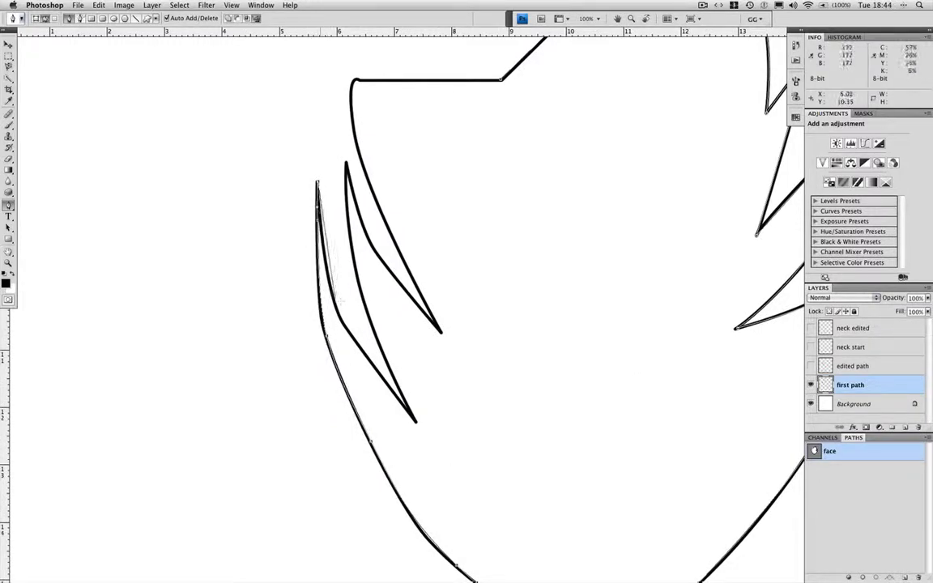
left_click_drag(335, 306, 346, 328)
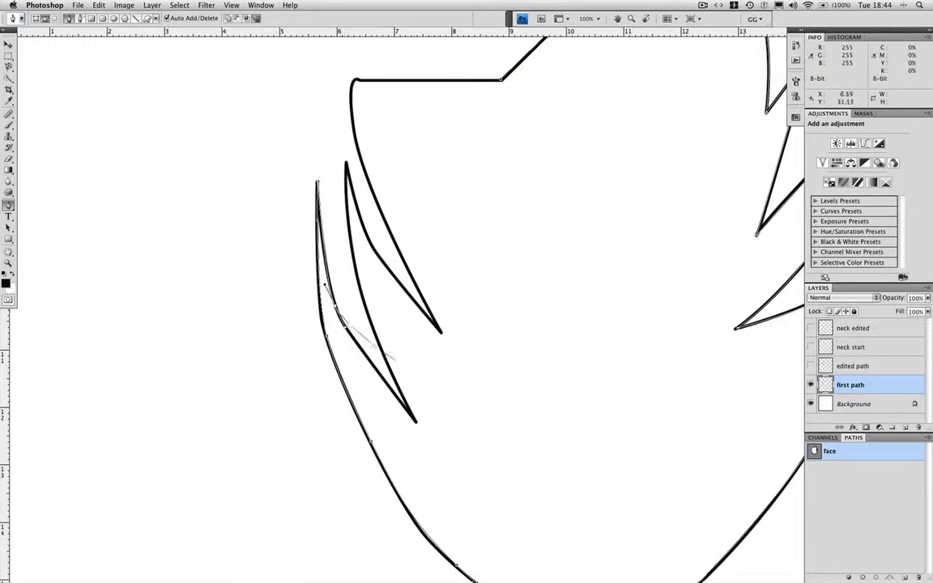
left_click(416, 422)
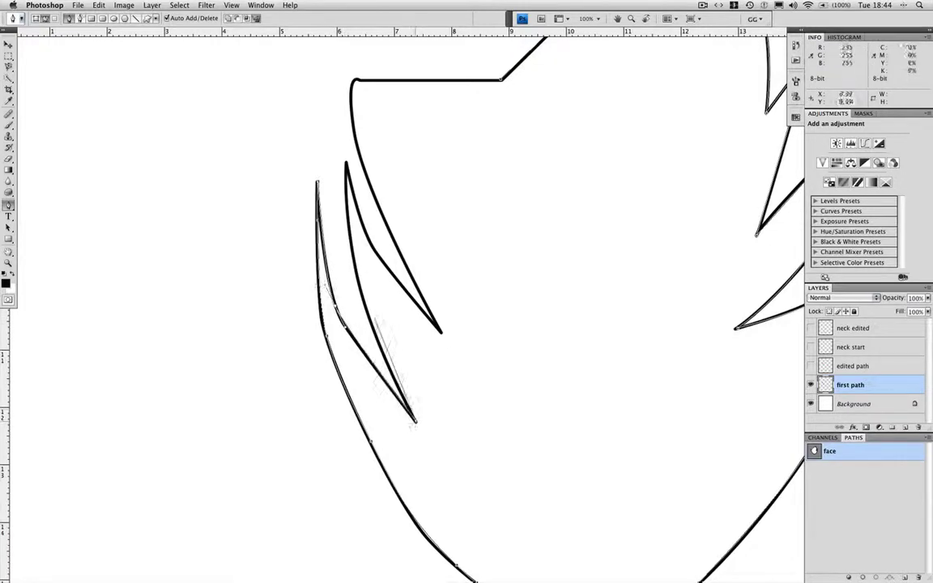
left_click_drag(360, 288, 349, 236)
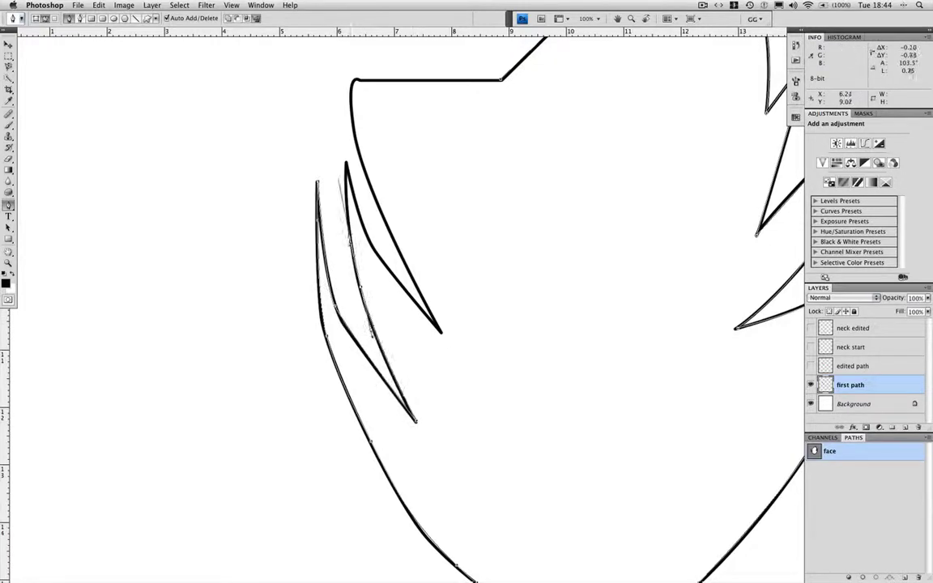
left_click(346, 165)
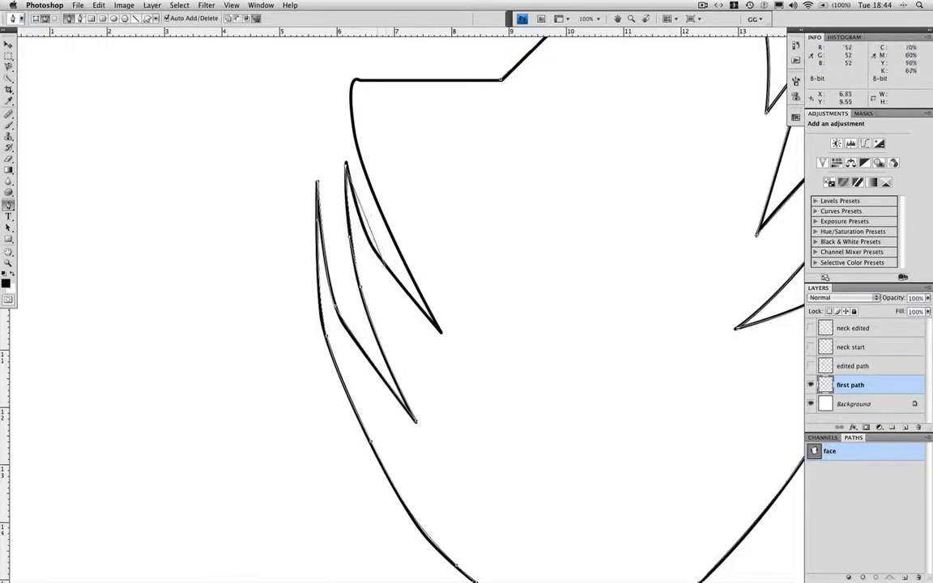
- Trace the second left spike's inner edge, its notch and the rounded upper-left corner, and close the face path at its starting anchor
left_click_drag(386, 265, 409, 295)
left_click(442, 333)
left_click_drag(379, 208, 366, 172)
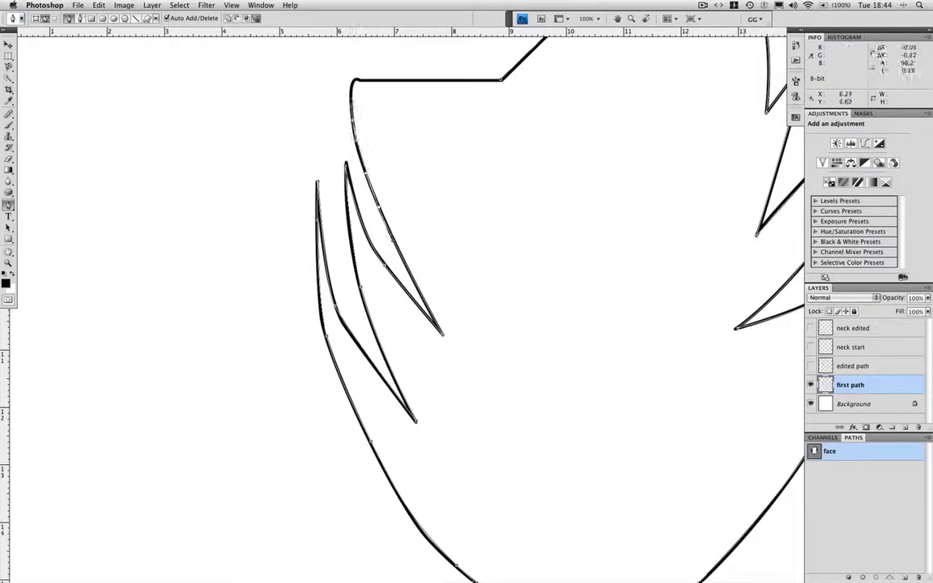
left_click(354, 80)
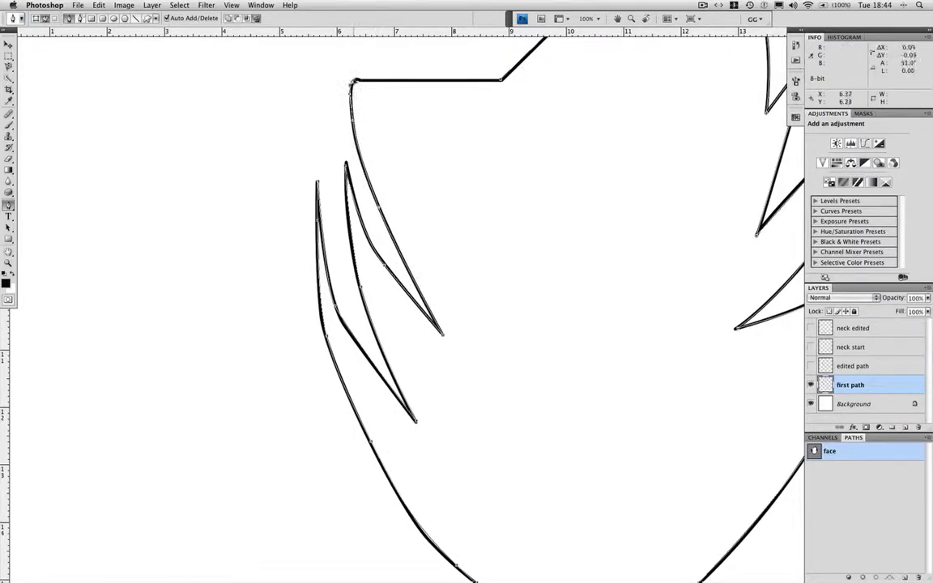
left_click_drag(355, 79, 355, 79)
left_click(365, 81)
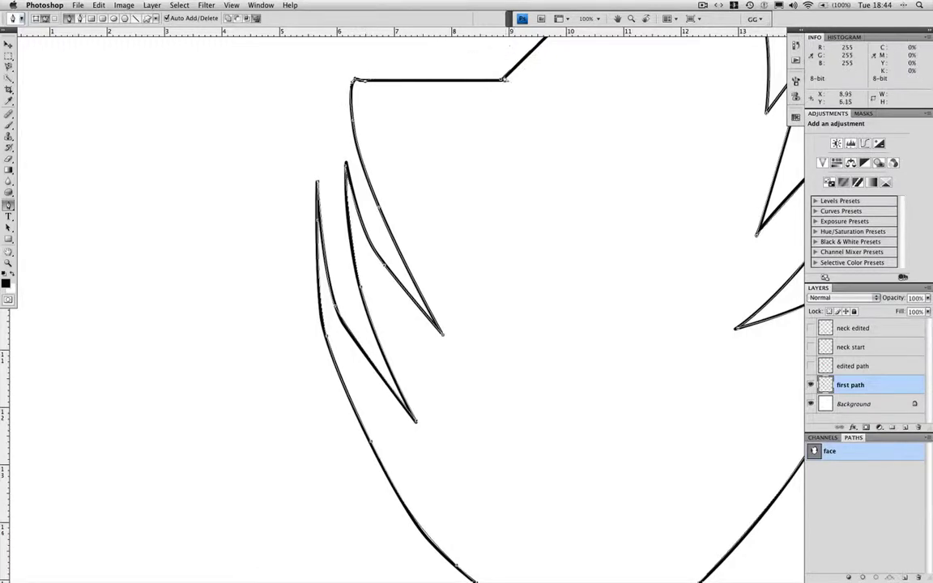
left_click(503, 79)
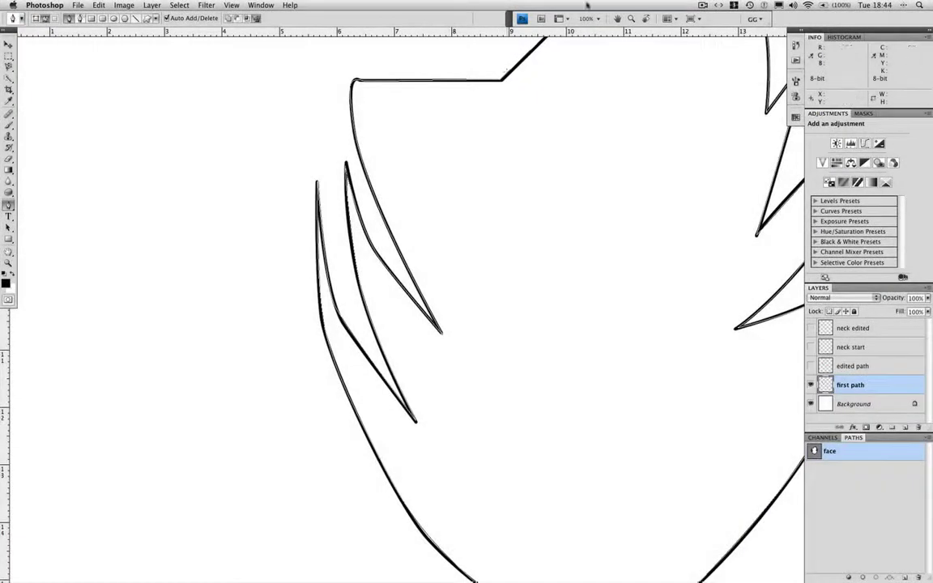
- Check the finished path against the drawing, hide the "first path" layer, and show and select the "edited path" layer
key("super+minus")
left_click(811, 385)
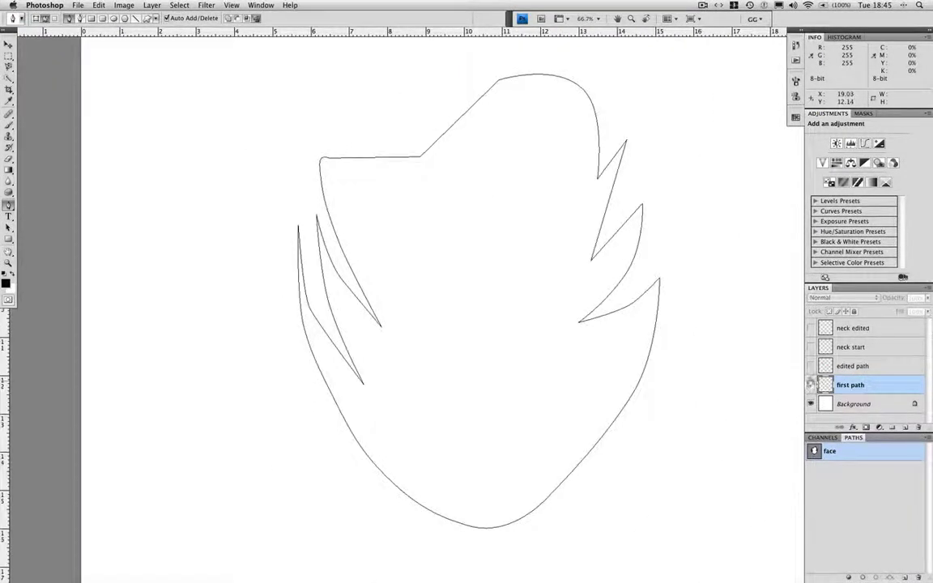
left_click(811, 384)
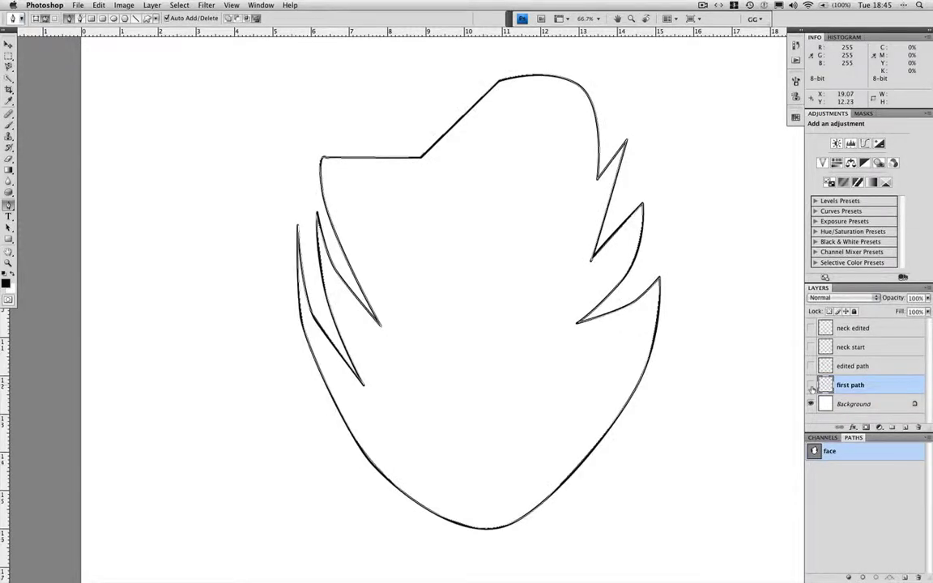
left_click(810, 385)
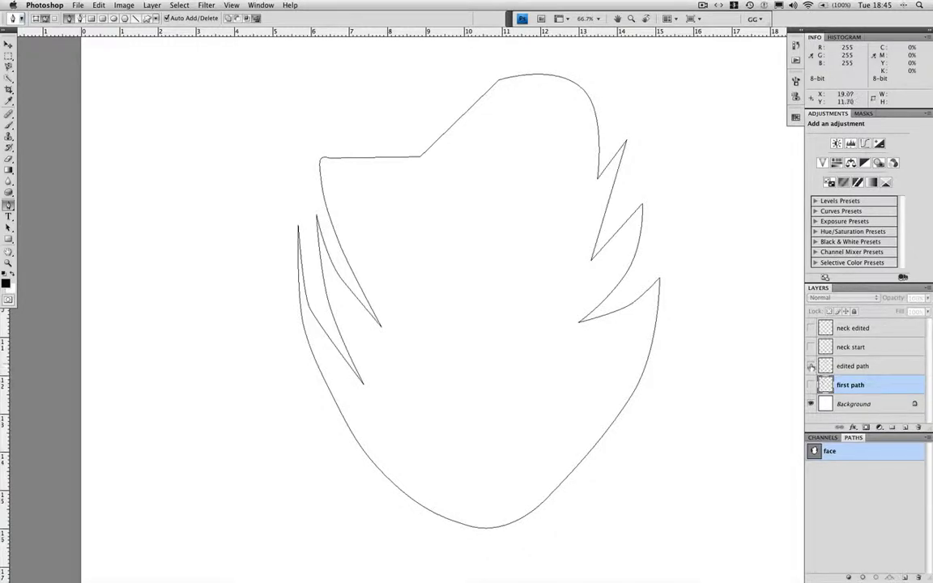
left_click(811, 366)
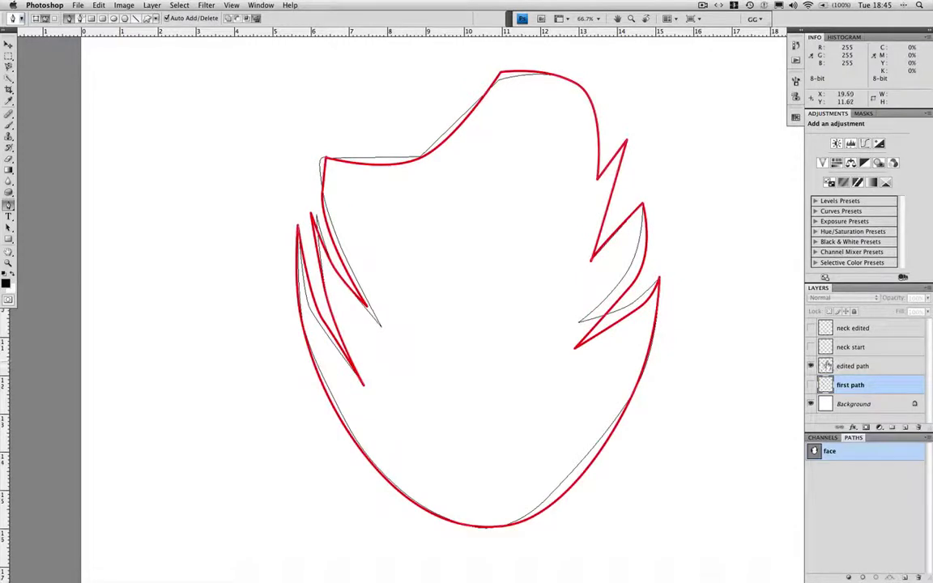
left_click(827, 364)
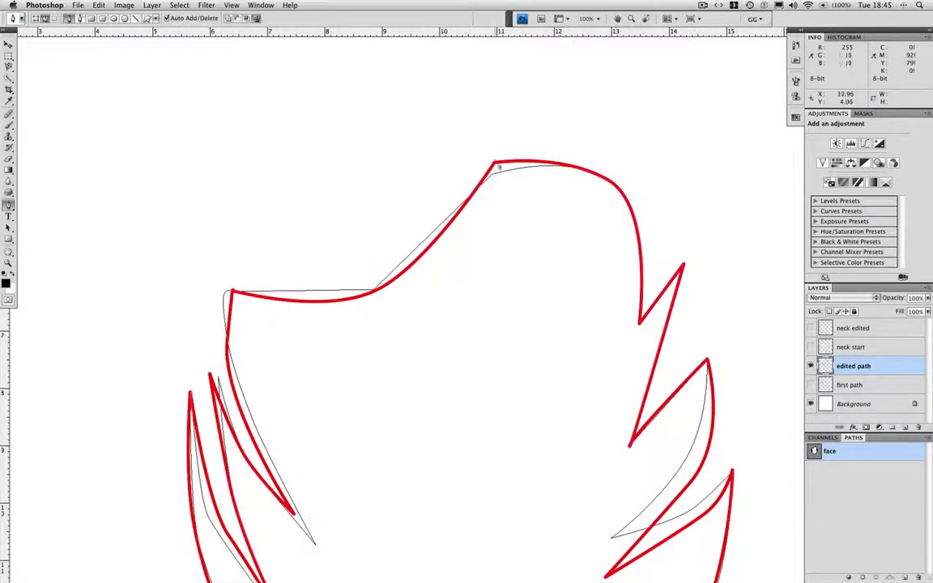
- Activate the face path and move the anchor at its top corner onto the red outline with direct selection
left_click(492, 174, "super")
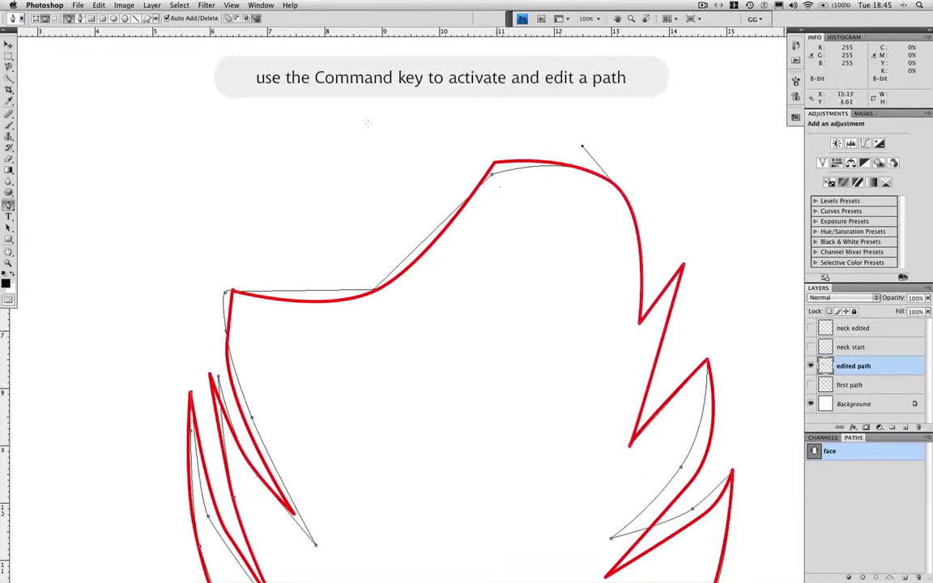
left_click(9, 205)
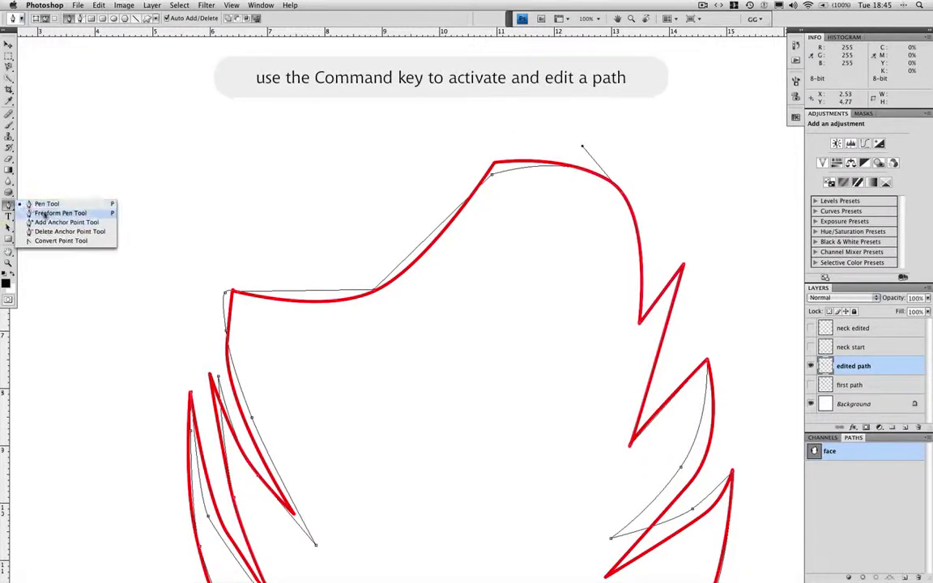
left_click(9, 228)
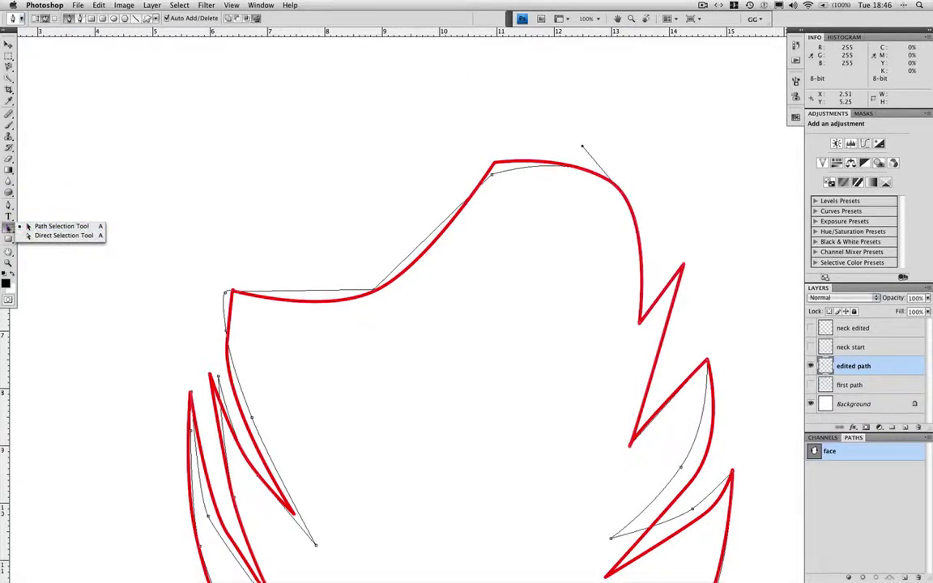
left_click(9, 229)
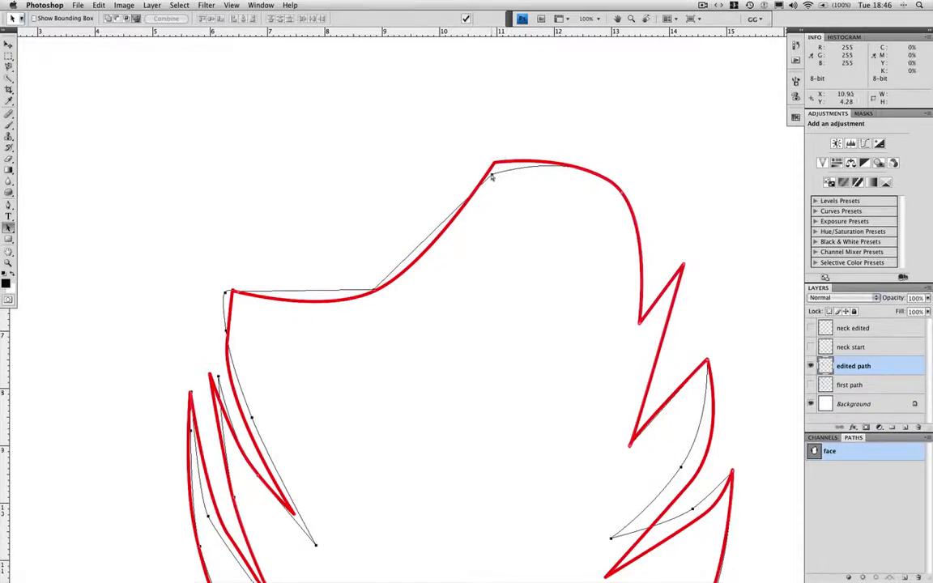
key("shift+a")
left_click_drag(491, 176, 495, 163)
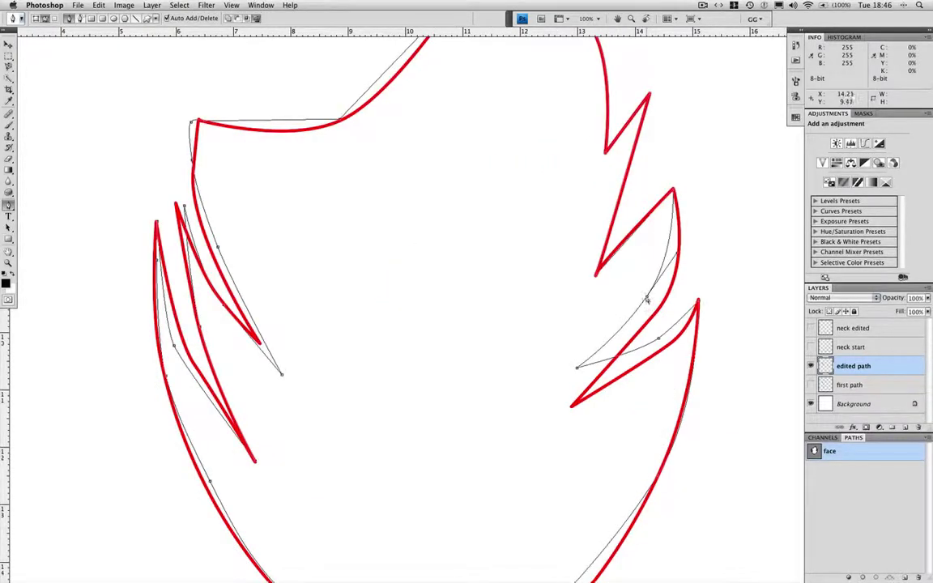
- Move the anchors of the two lower right spikes and their notch onto the red outline and adjust the lower spike's direction handle
left_click_drag(647, 297, 659, 307)
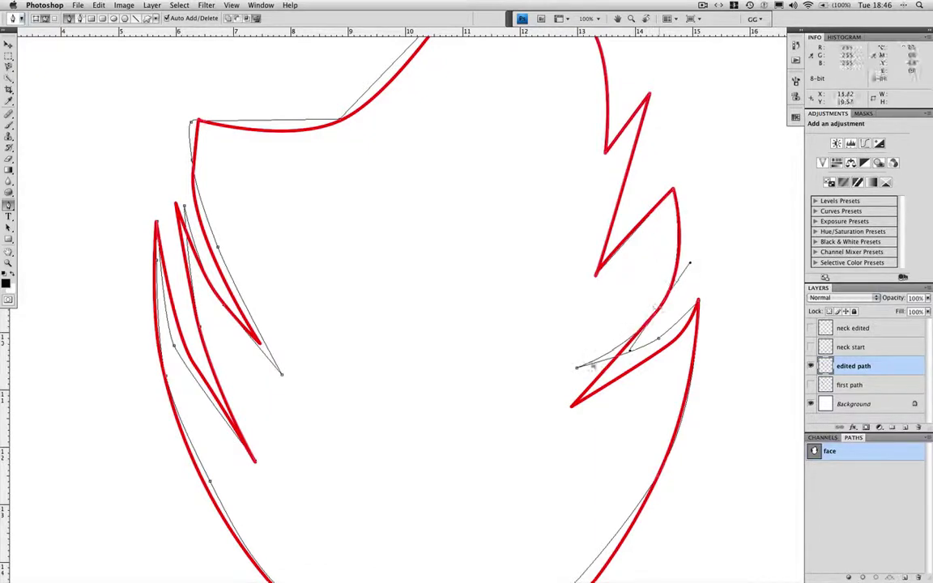
left_click_drag(576, 367, 573, 408)
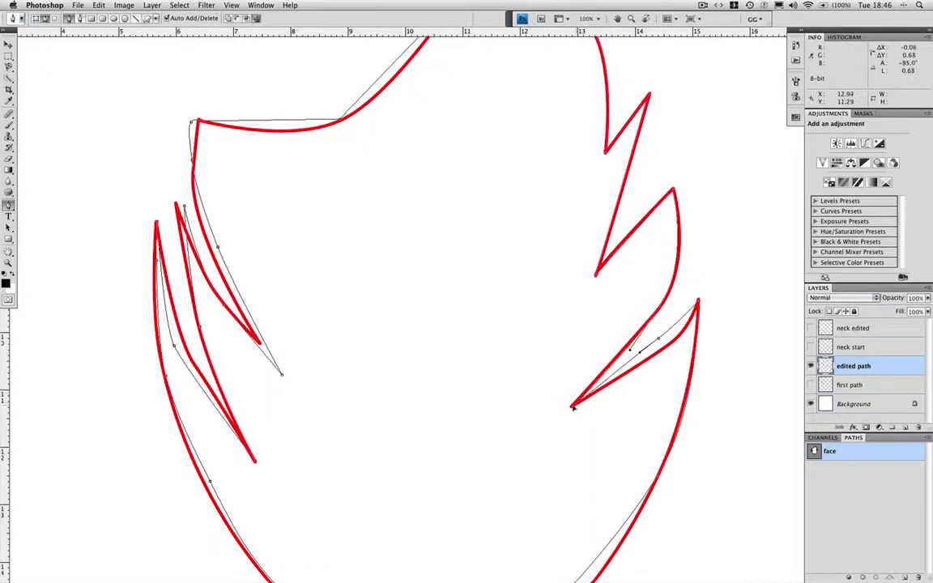
left_click_drag(657, 340, 666, 349)
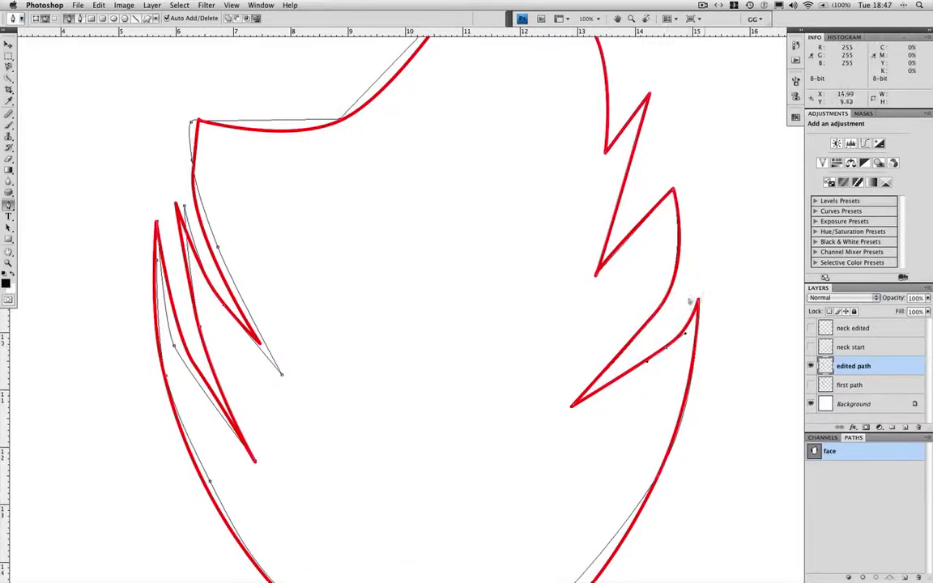
left_click_drag(588, 181, 573, 97)
scroll(573, 97, "down", 5)
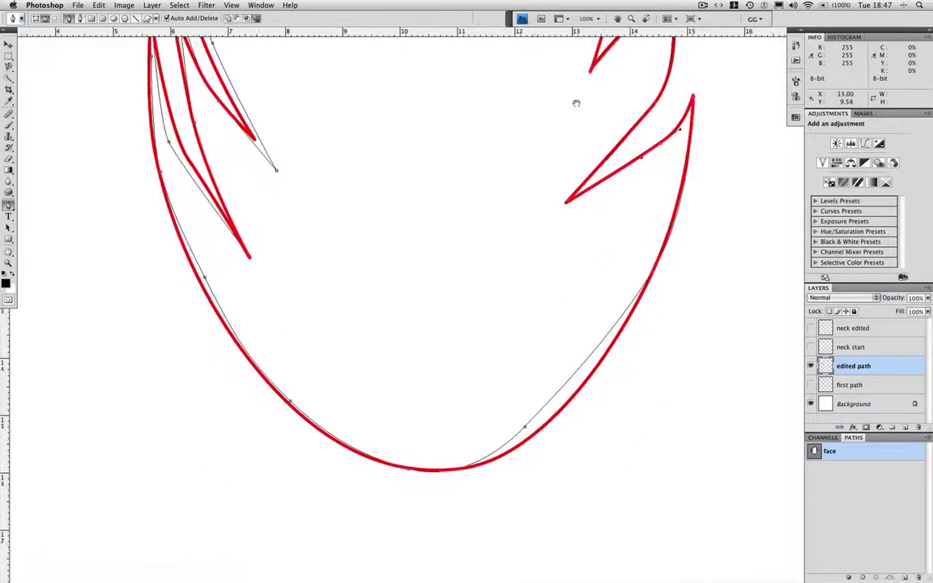
mouse_move(642, 159)
left_mouse_down()
mouse_move(628, 201)
mouse_move(639, 153)
mouse_move(749, 83)
mouse_move(685, 123)
left_mouse_up()
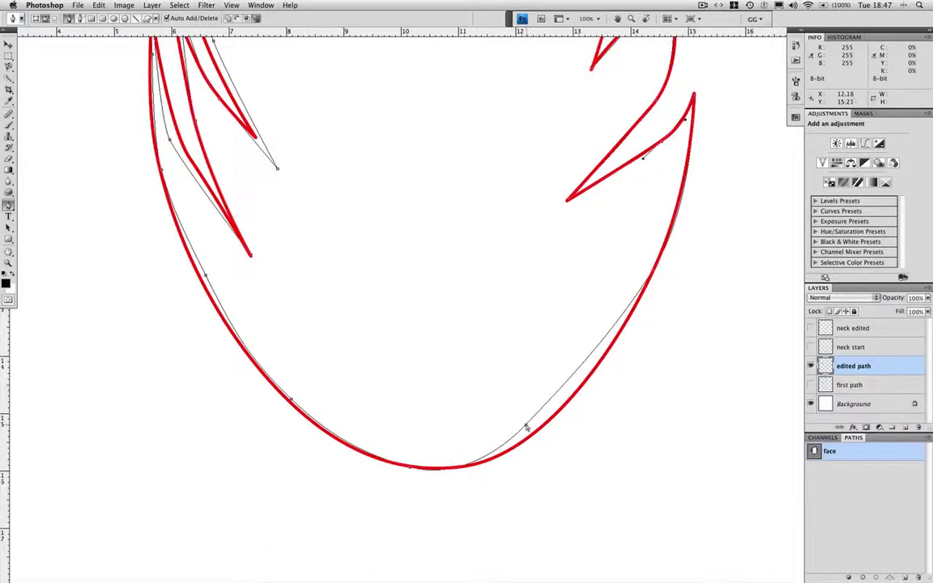
- Shift the lower-right chin anchor and cheek handle outward, and add a right cheek anchor point placed on the red outline
left_click_drag(527, 428, 541, 430)
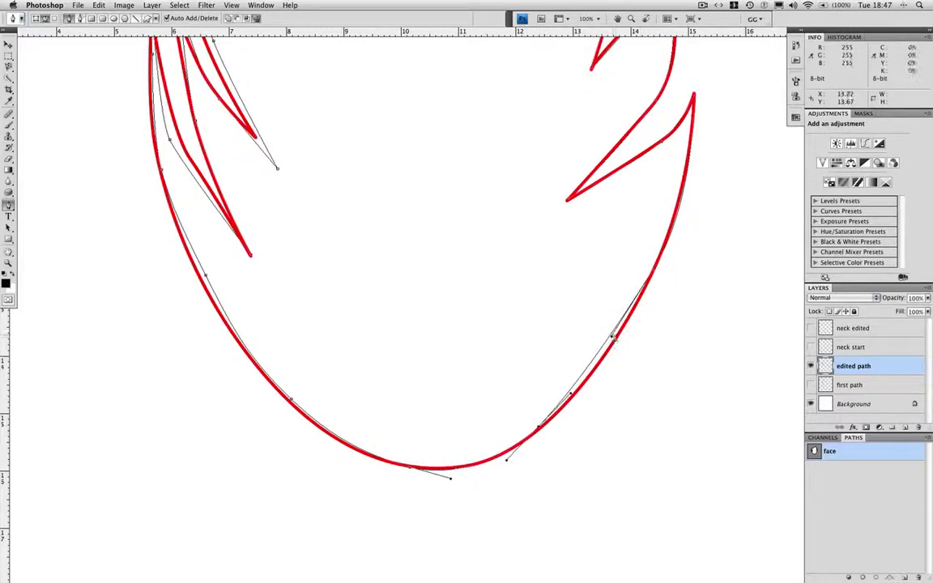
left_click_drag(613, 336, 631, 328)
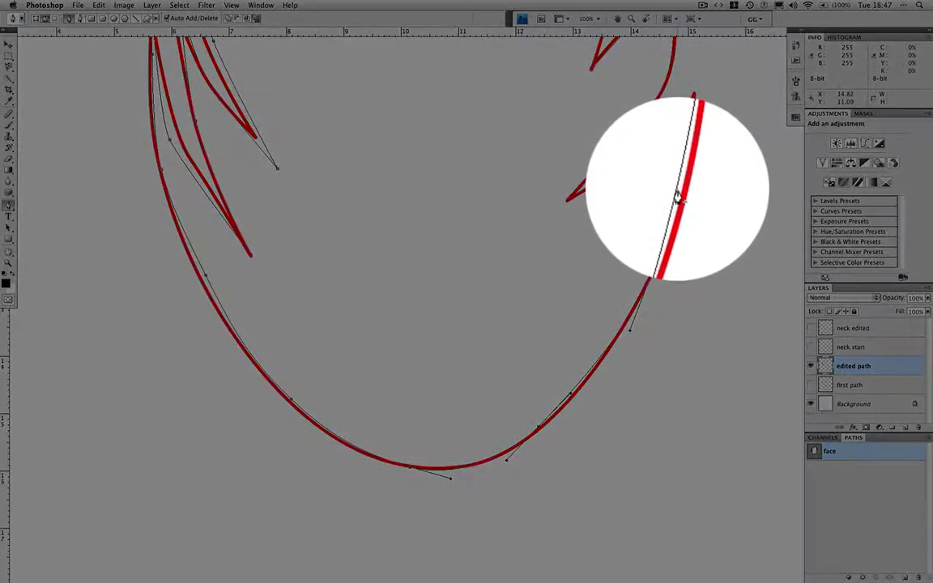
left_click(678, 191)
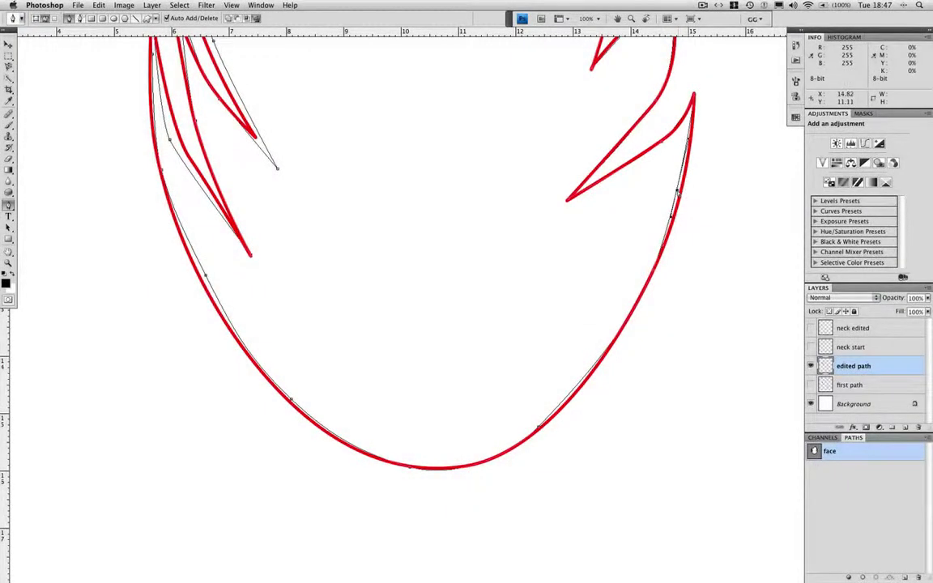
left_click_drag(677, 191, 680, 195)
- Fit the lower right jaw curve to the red outline by extending the chin anchor's direction handle and nudging that anchor outward
left_click_drag(473, 329, 504, 200)
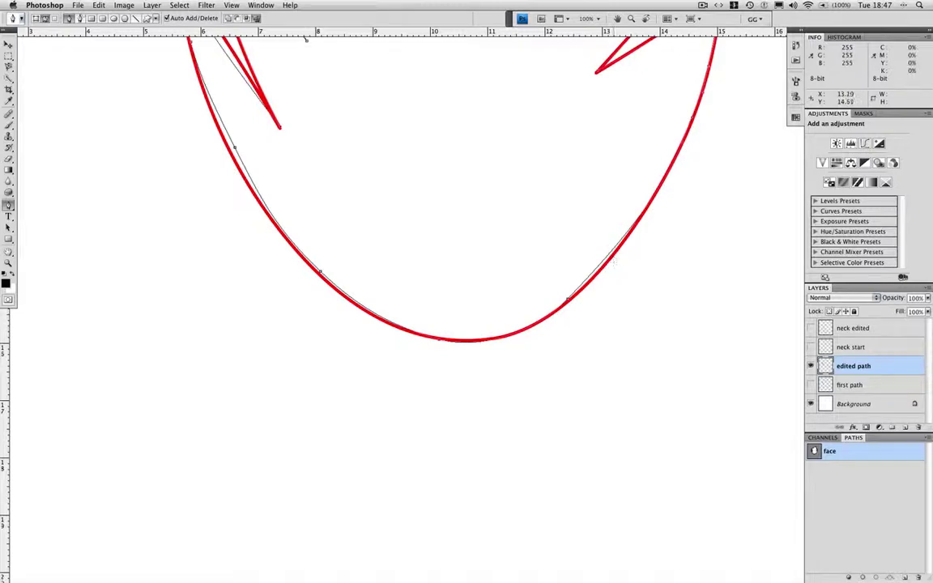
left_click_drag(619, 246, 601, 267)
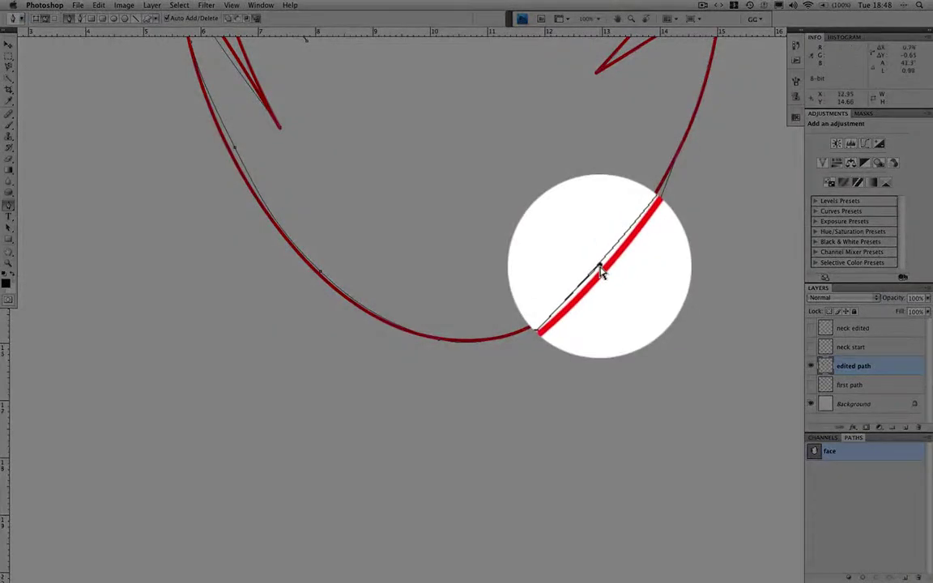
left_click_drag(600, 266, 617, 255)
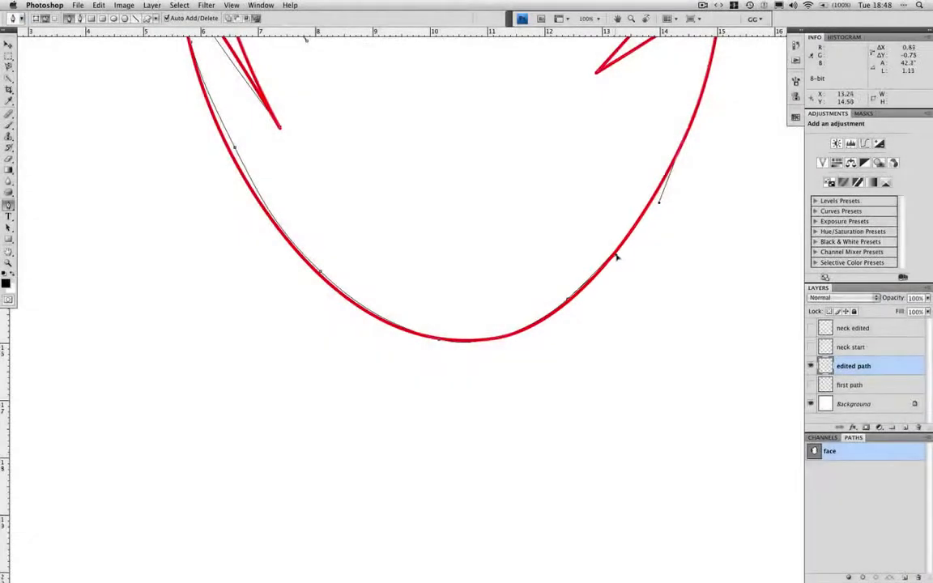
left_click_drag(568, 299, 572, 299)
- Move the lower-left jaw anchor and the left cheek anchor outward onto the red outline
left_click(320, 272, "super")
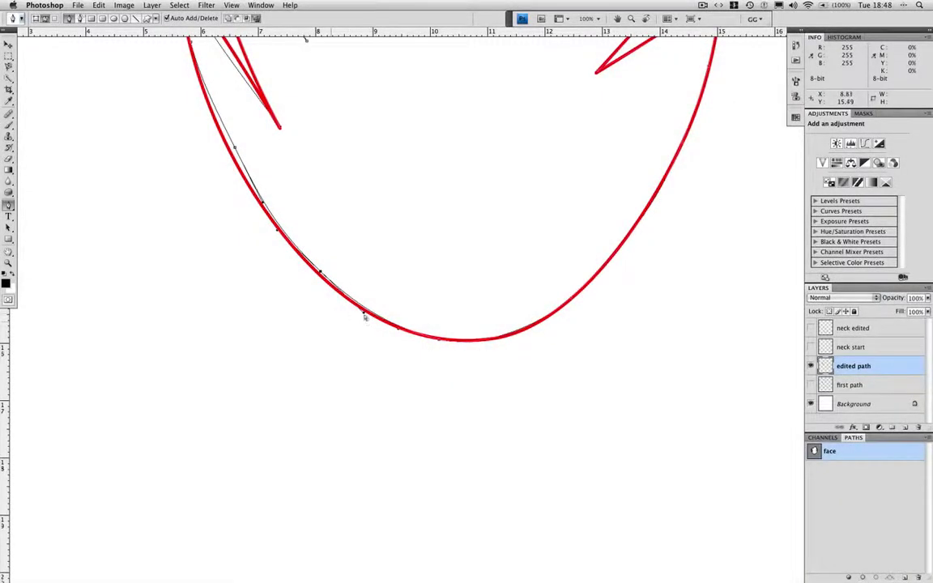
left_click_drag(320, 272, 321, 275)
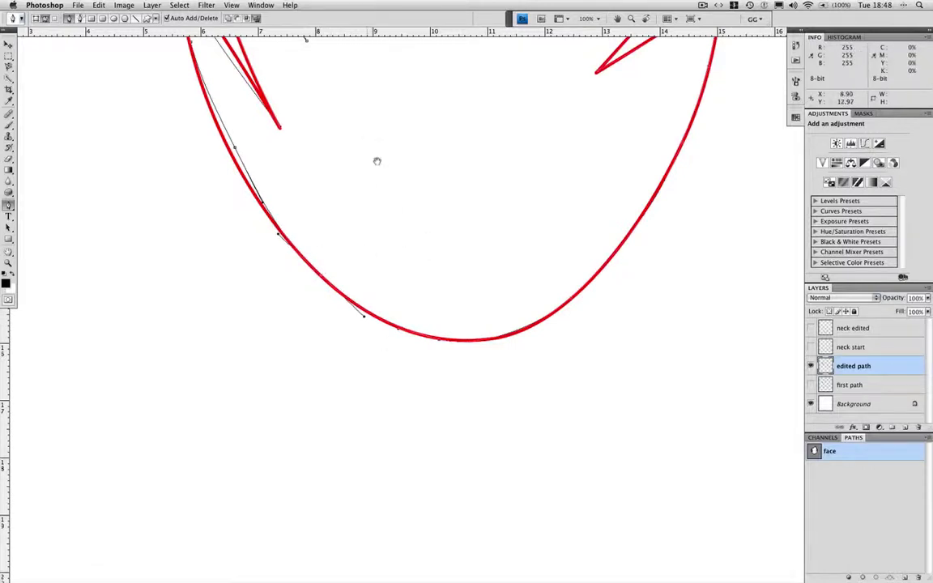
left_click_drag(377, 161, 520, 289)
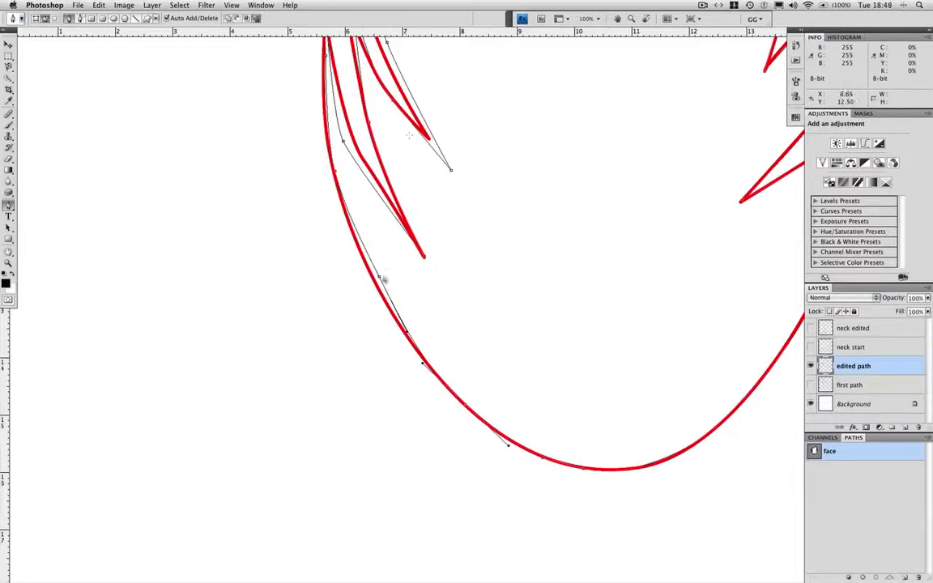
left_click_drag(380, 277, 375, 280)
- Move the tip of the upper left spike and the anchor on its inner edge onto the red outline
left_click_drag(462, 321, 498, 410)
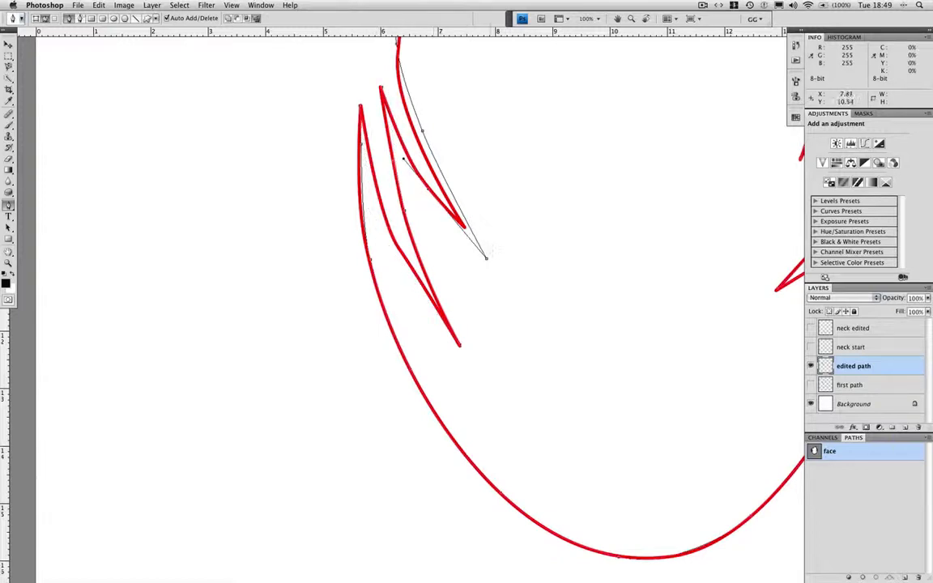
left_click_drag(486, 260, 464, 228)
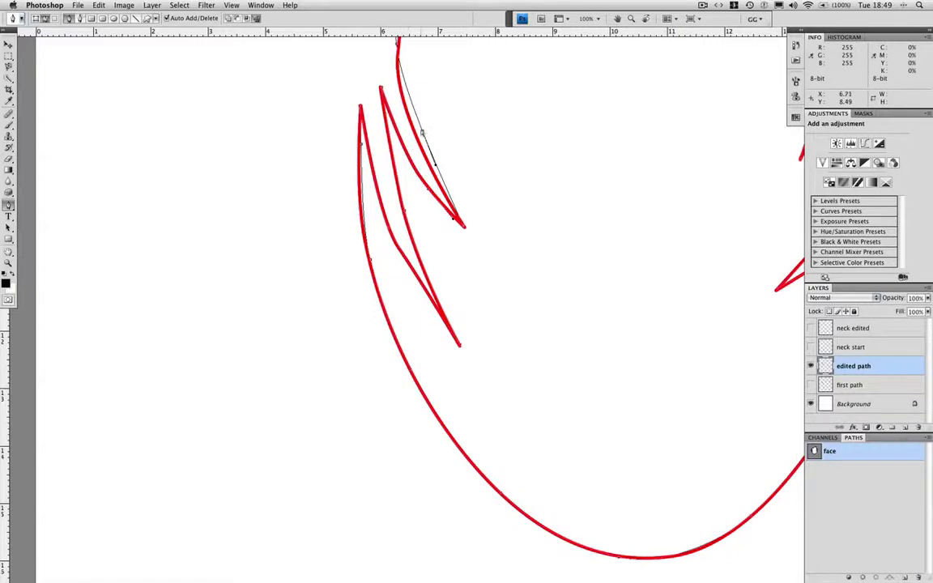
left_click_drag(423, 131, 418, 138)
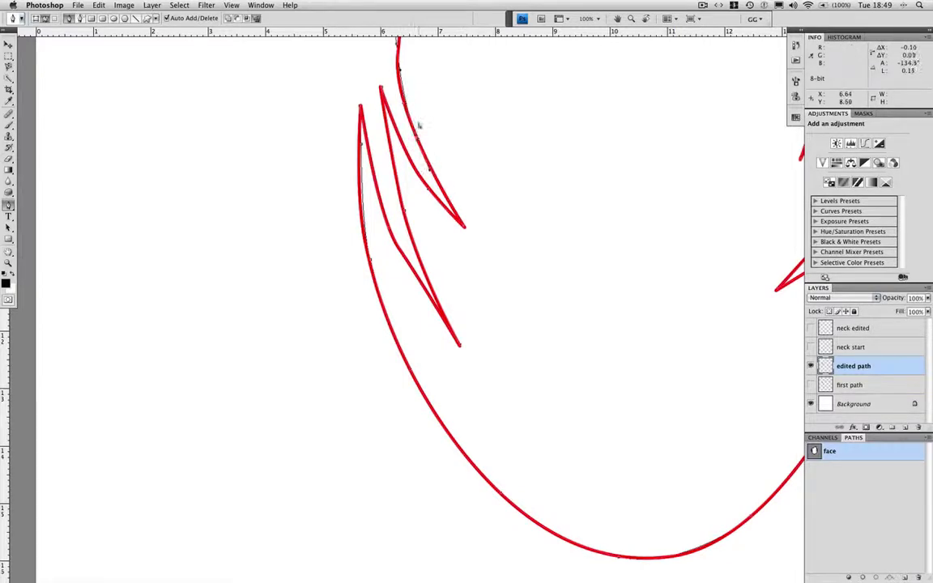
- Move the upper-left forehead corner anchor and the anchor just below it onto the red outline
left_click_drag(508, 161, 525, 296)
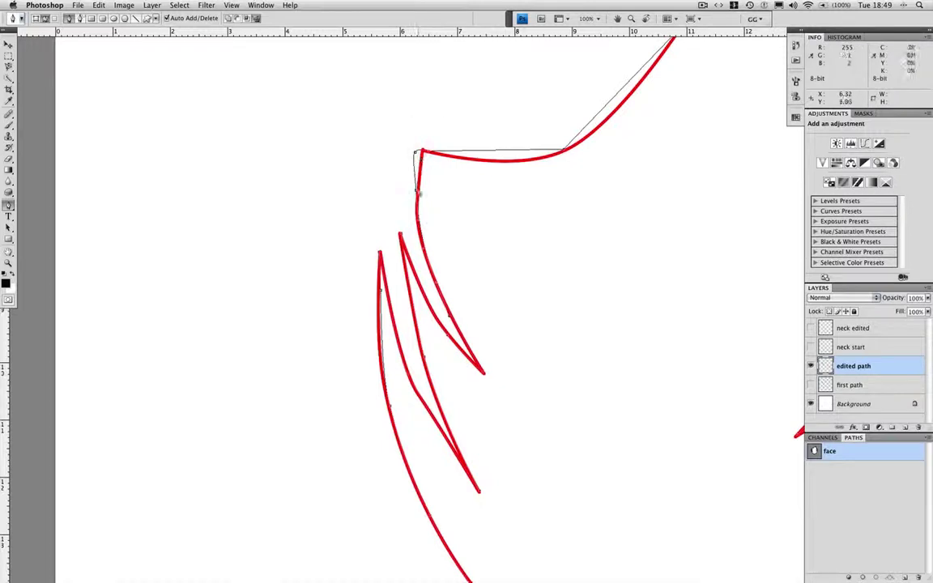
left_click_drag(417, 152, 424, 150)
left_click_drag(417, 192, 417, 208)
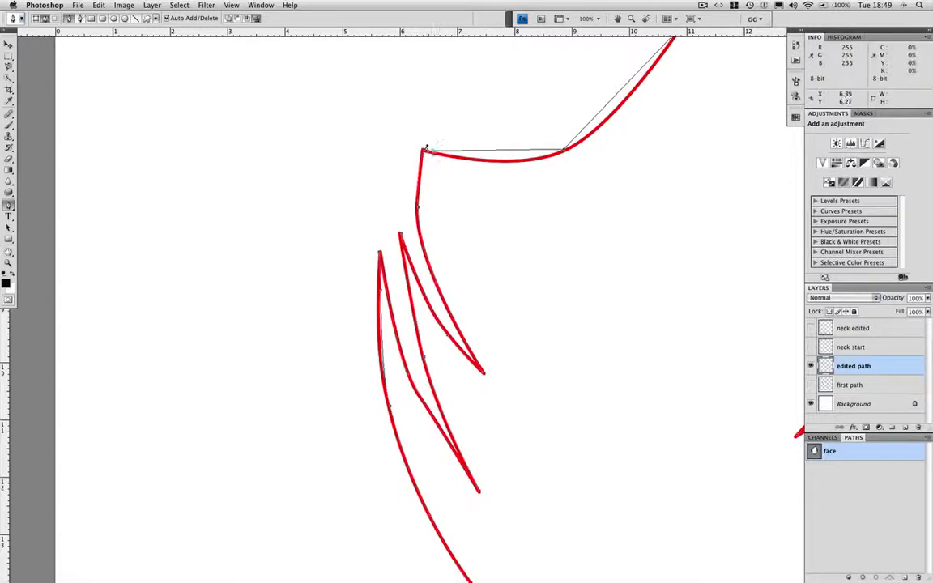
- Convert the smooth anchor at the upper-left forehead corner into a corner point
key("super+plus")
key("super+plus")
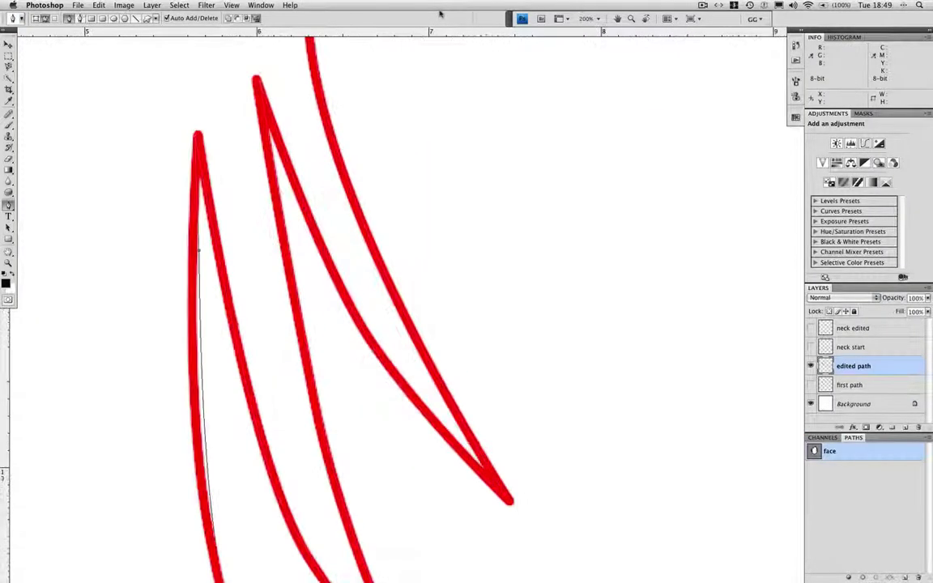
left_click_drag(466, 93, 526, 457)
left_click_drag(492, 199, 436, 34)
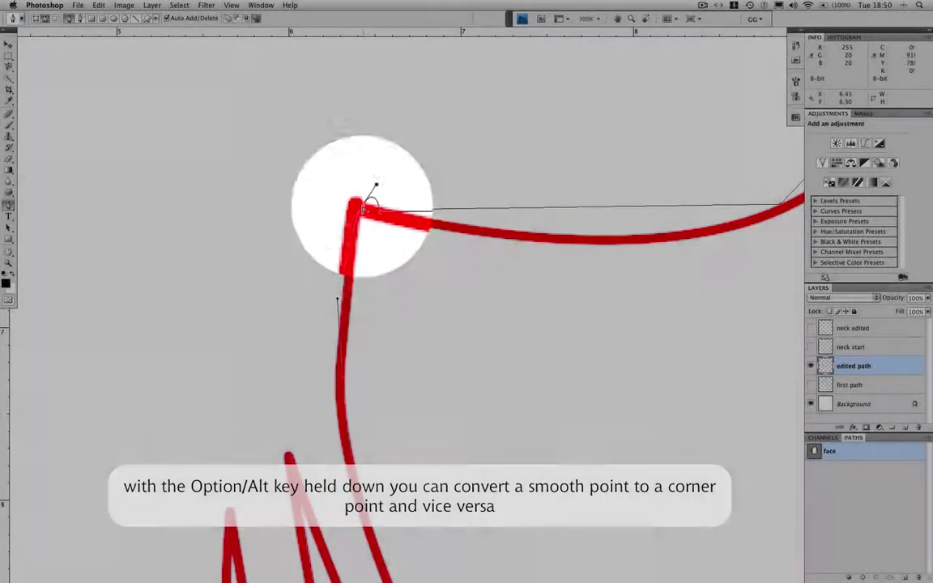
left_click(363, 208, "alt")
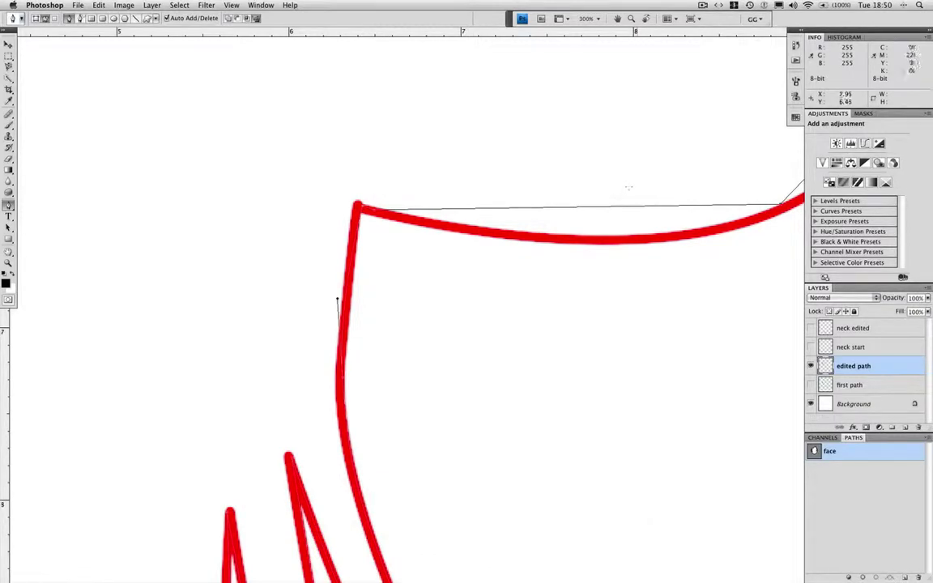
- Convert the hairline's corner anchor into a smooth point curved along the red outline, then shorten its left direction handle
scroll(632, 236, "right", 8)
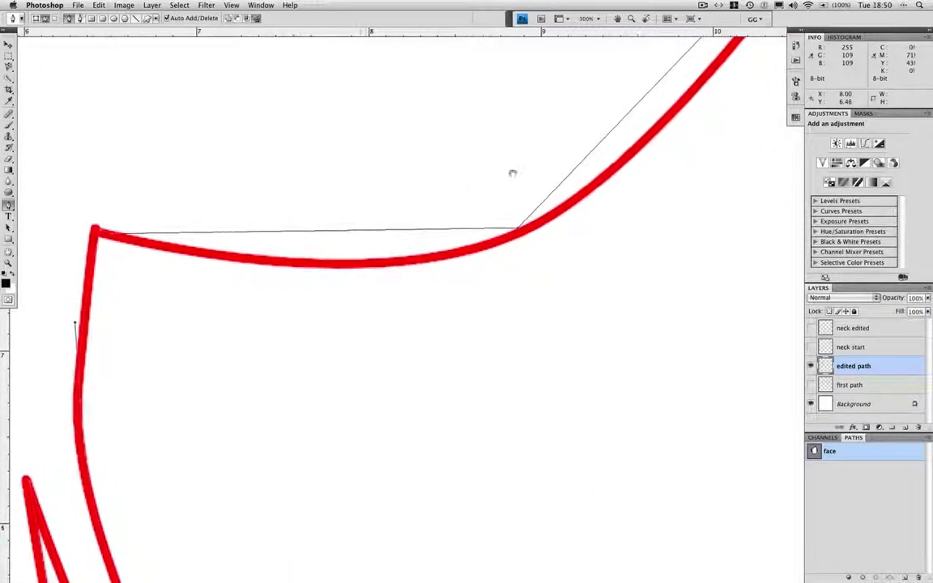
scroll(568, 220, "right", 2)
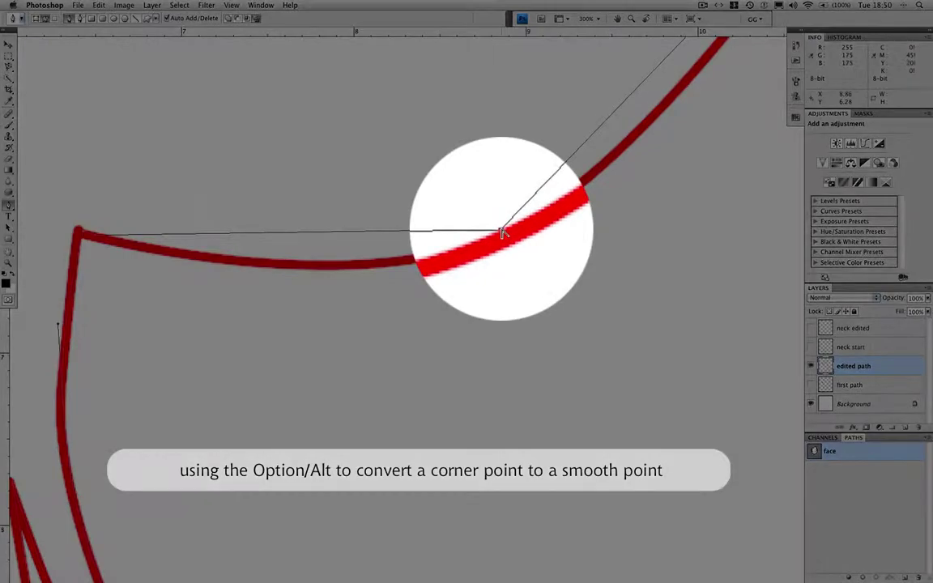
mouse_move(502, 229)
left_mouse_down()
mouse_move(559, 191)
mouse_move(697, 146)
mouse_move(683, 158)
mouse_move(685, 148)
left_mouse_up()
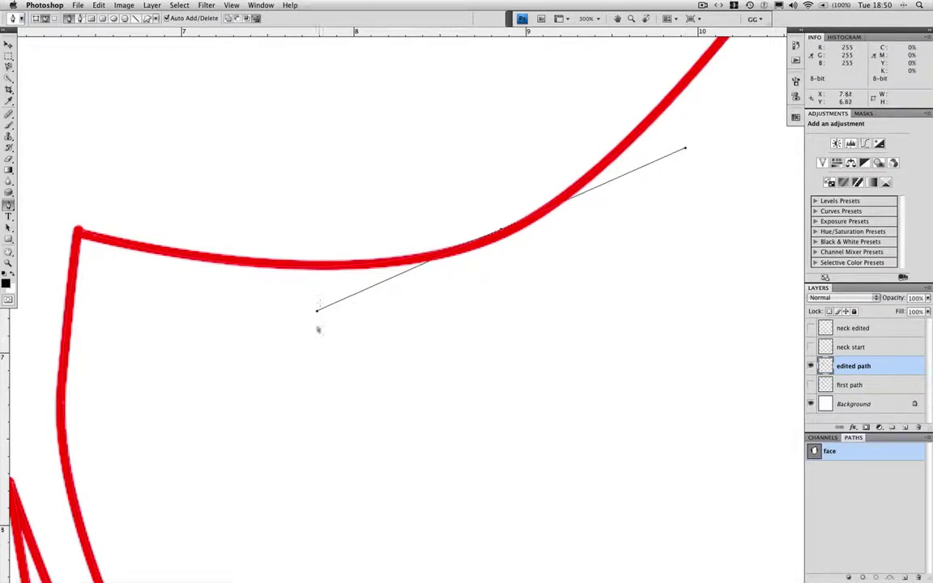
left_click_drag(316, 313, 347, 302)
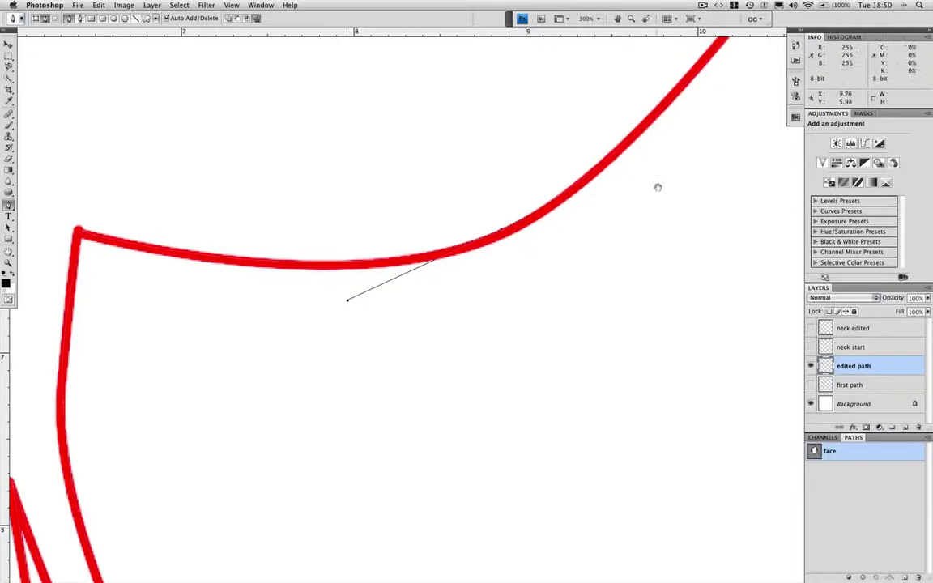
- Adjust the direction handle of the upper-right crown anchor so the curve follows the red outline
left_click_drag(657, 187, 523, 341)
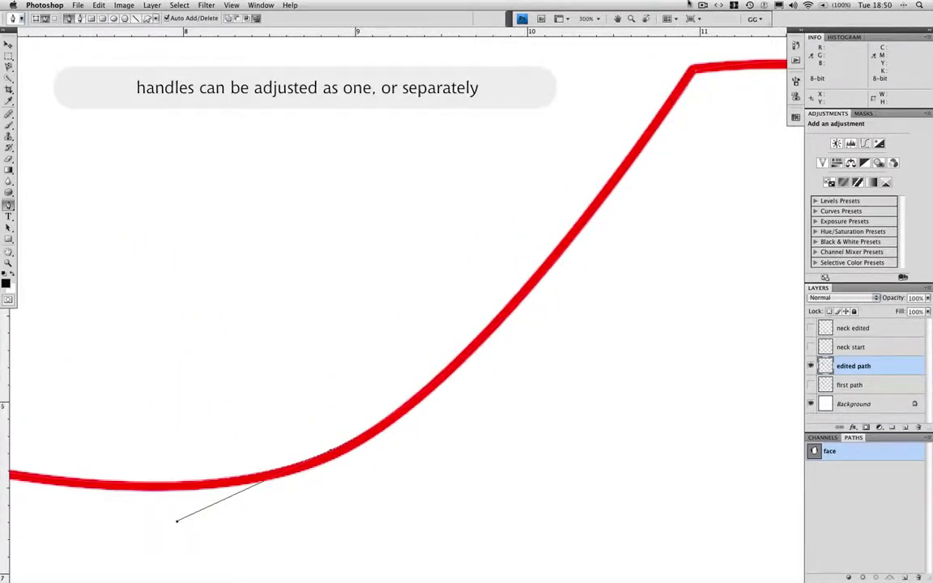
key("super+minus")
key("super+minus")
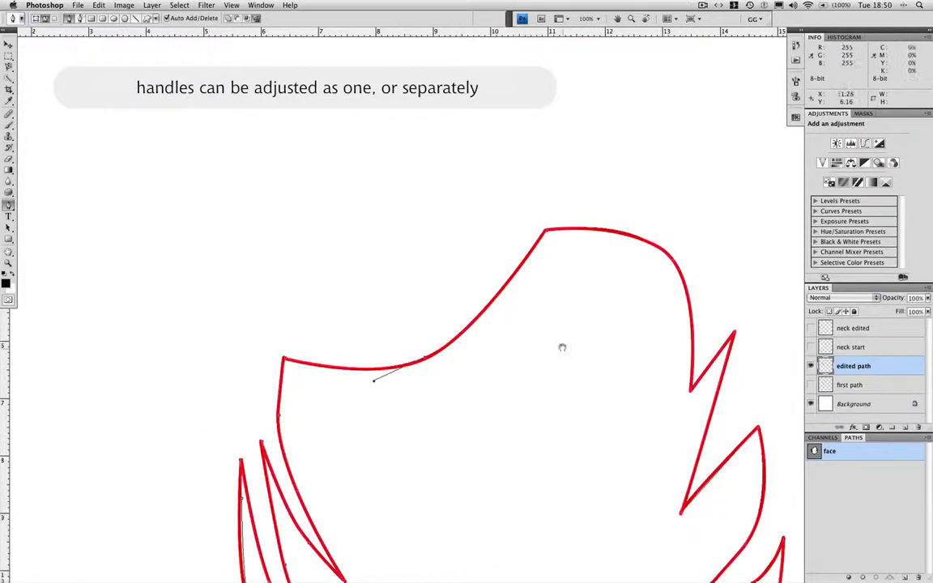
left_click_drag(562, 348, 502, 157)
left_click(574, 83, "super")
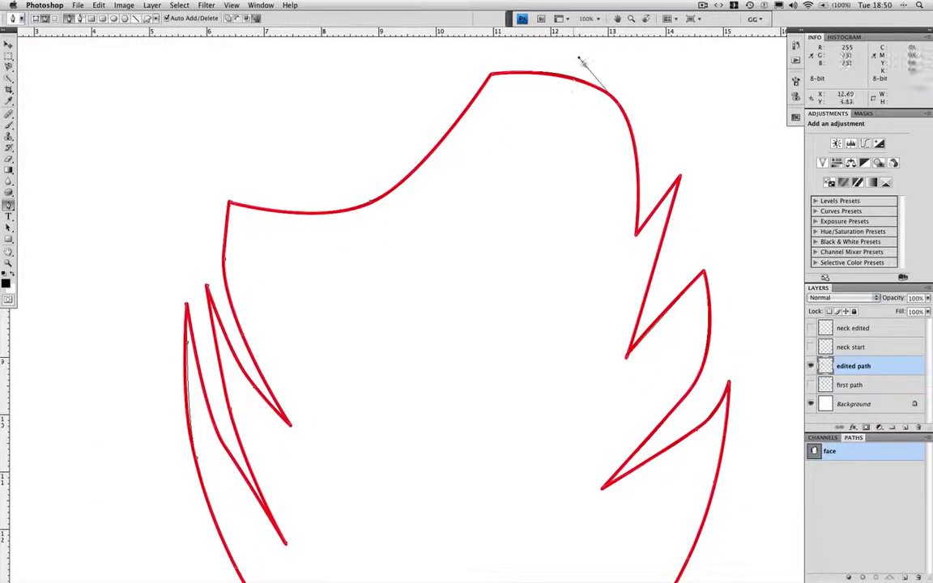
left_click_drag(579, 58, 580, 64)
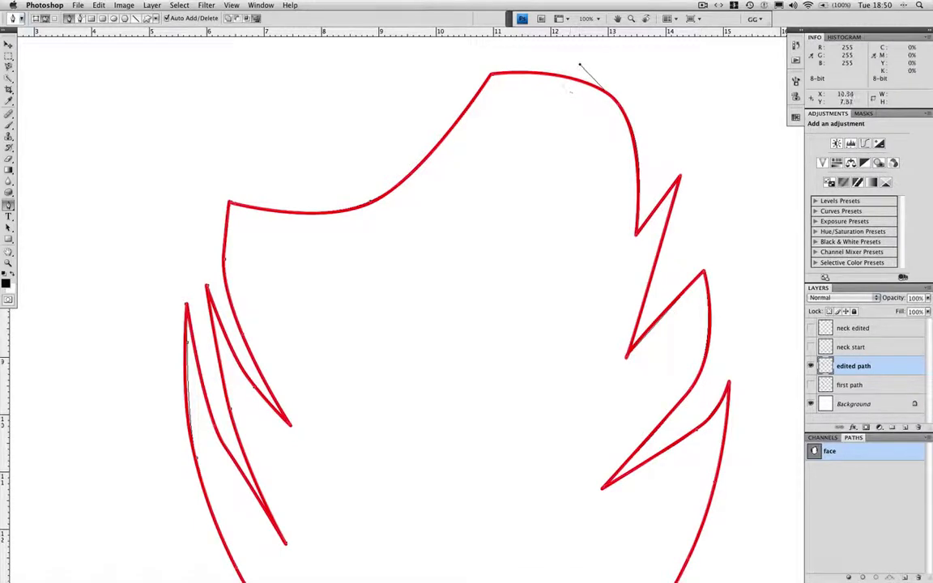
- Hide the edited path layer and inspect the reshaped face path on its own
scroll(493, 260, "down", 8)
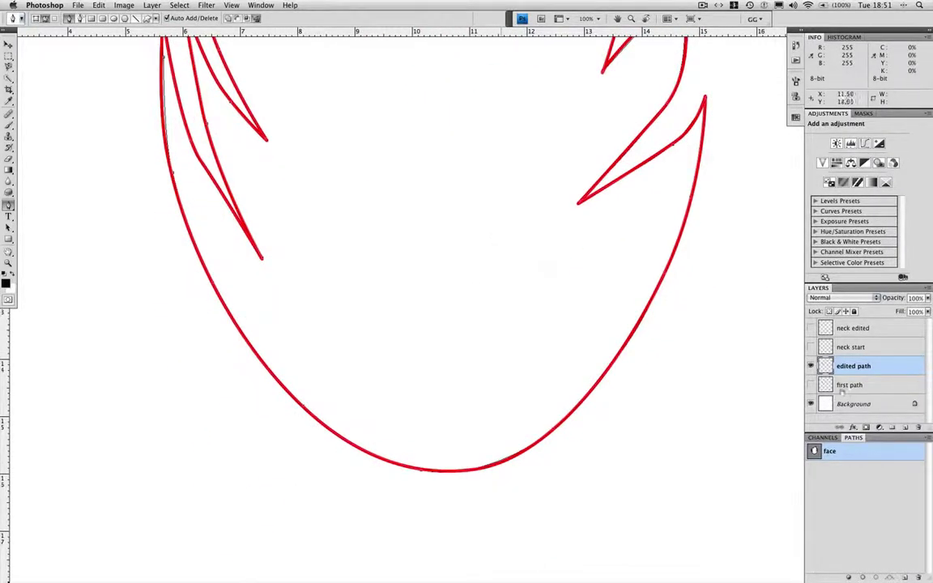
left_click(810, 366)
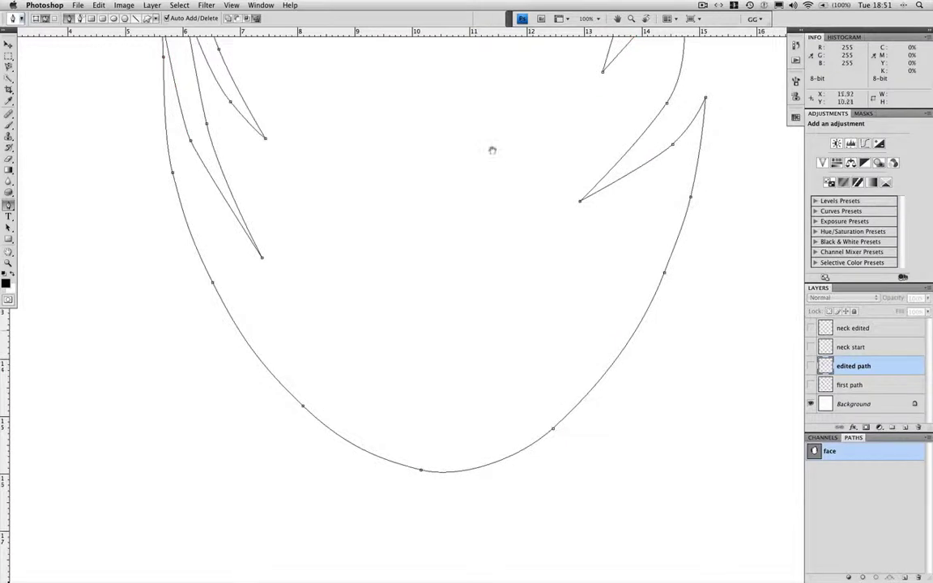
left_click_drag(492, 150, 502, 343)
left_click_drag(495, 210, 502, 322)
scroll(503, 340, "down", 10)
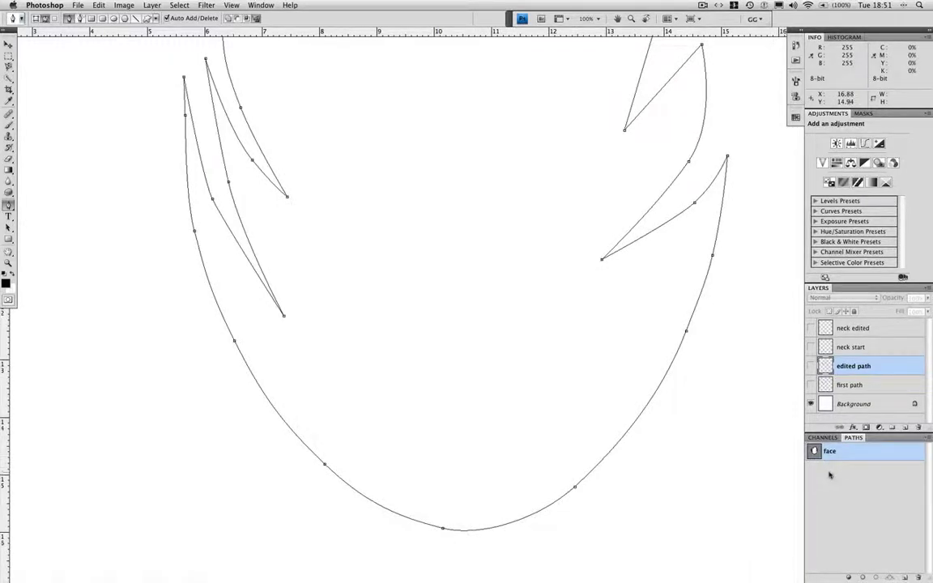
- Deselect the face path and show the neck start and edited path layers
left_click(831, 475)
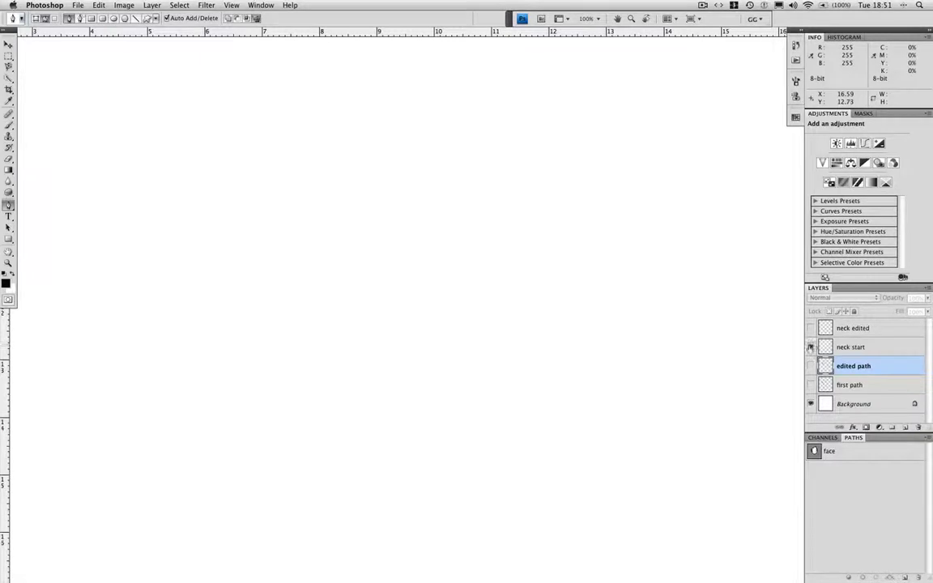
left_click(810, 346)
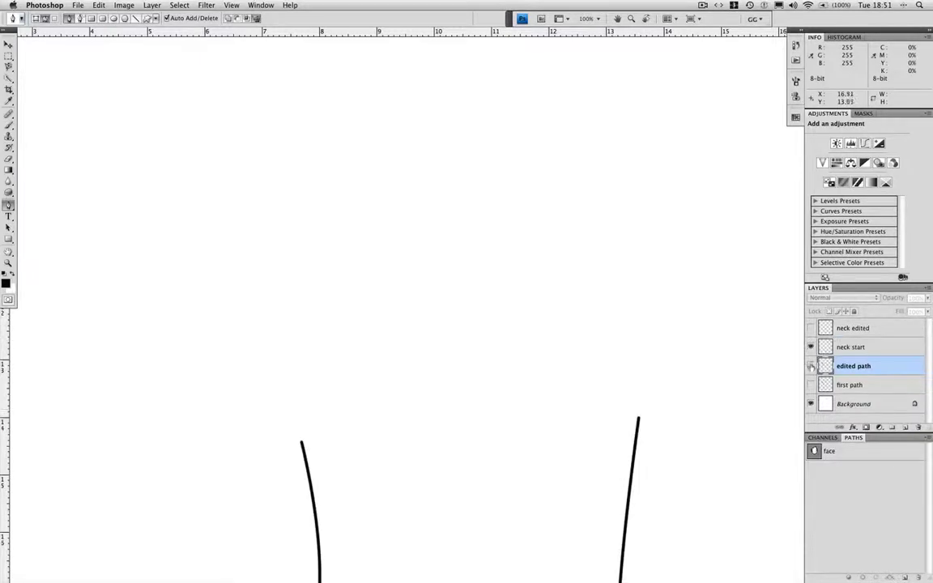
left_click(810, 366)
scroll(572, 125, "down", 10)
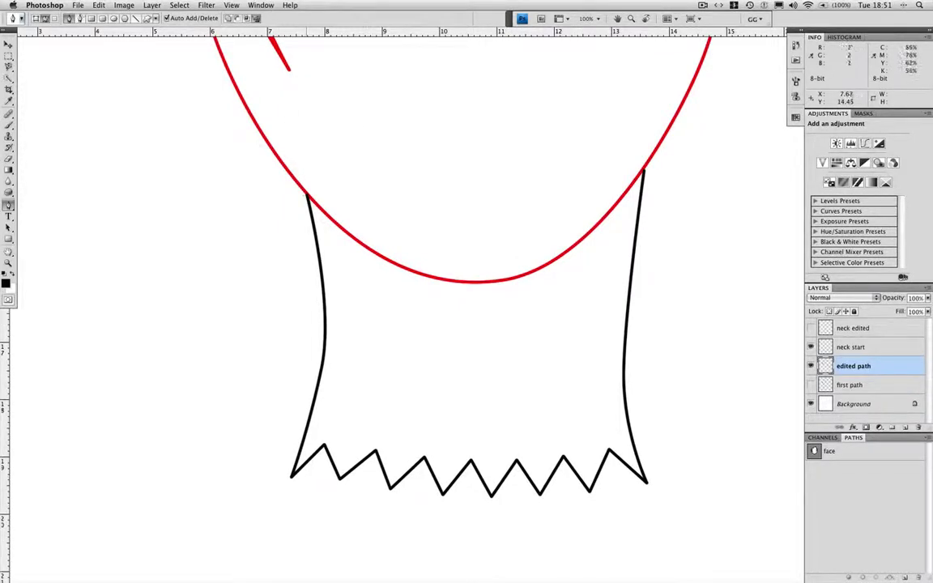
- Trace the neck's left side with the Pen tool from the jawline to the lower-left corner, adjusting the middle anchor's direction handle
left_click(307, 195)
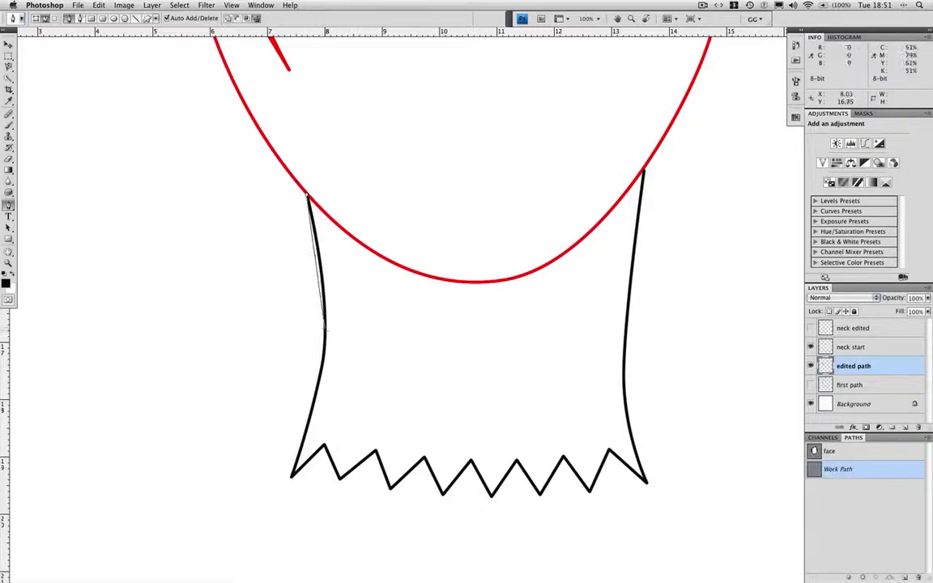
left_click_drag(326, 324, 323, 368)
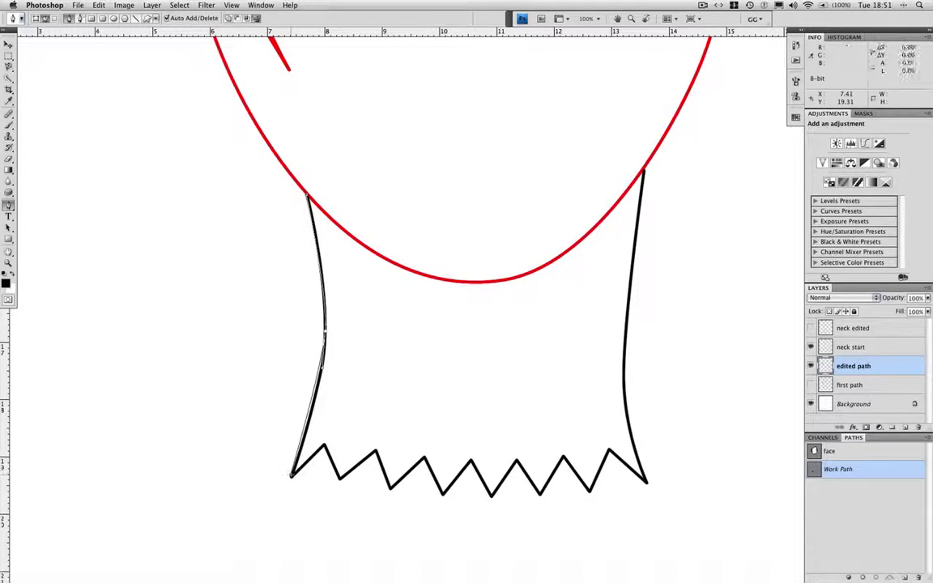
left_click(291, 476)
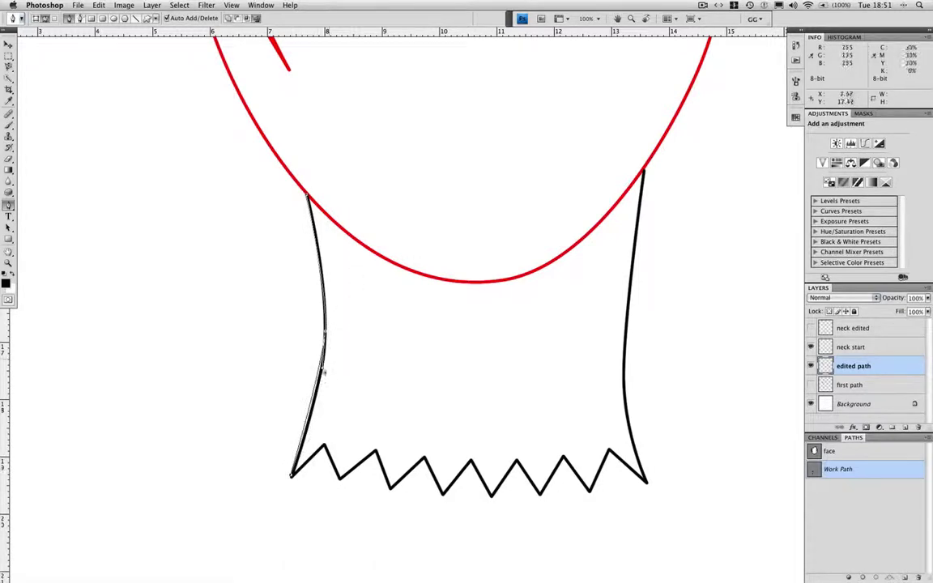
left_click_drag(322, 368, 325, 380)
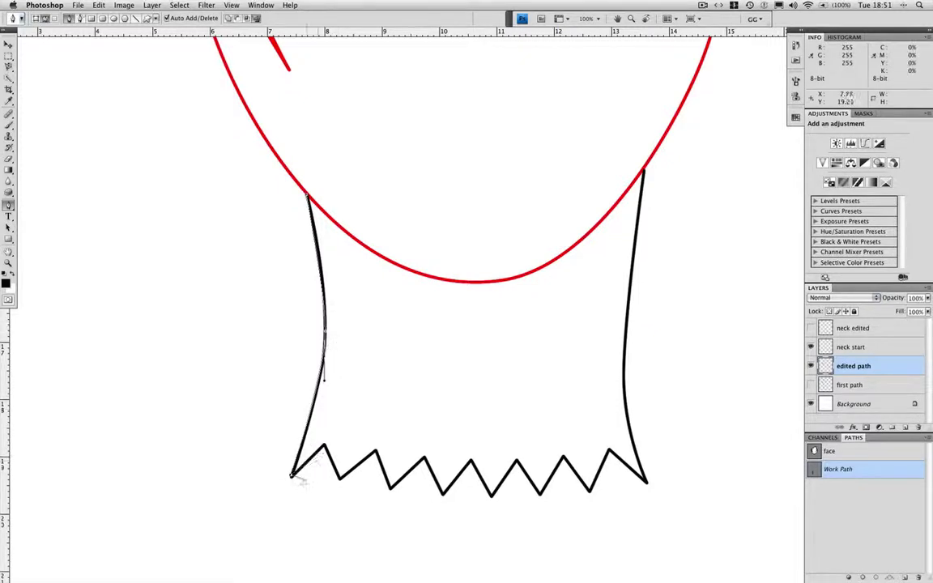
left_click(293, 477)
left_click_drag(292, 477, 283, 462)
- Trace the neck's zigzag bottom edge with straight Pen tool segments from the lower-left corner to the fourth peak
key("super+plus")
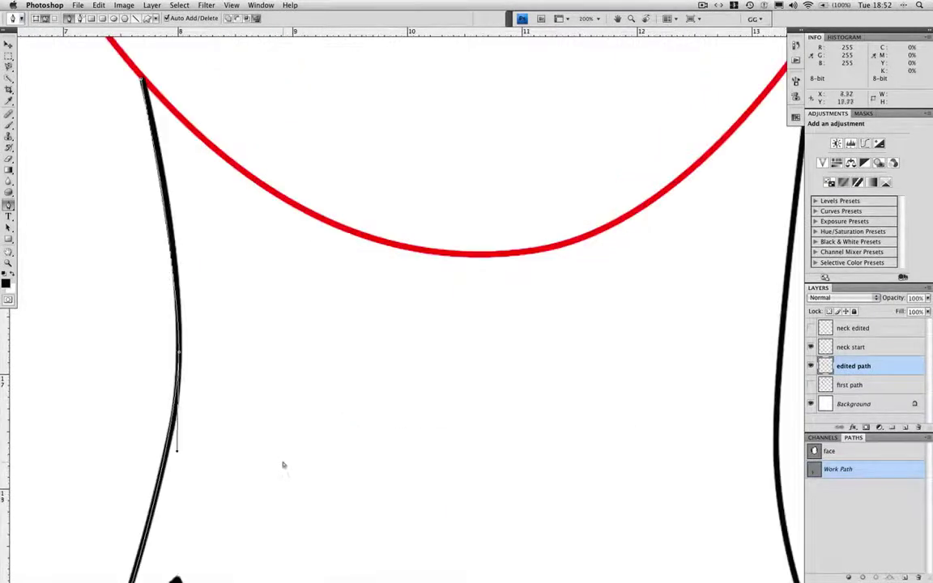
left_click_drag(393, 340, 427, 375)
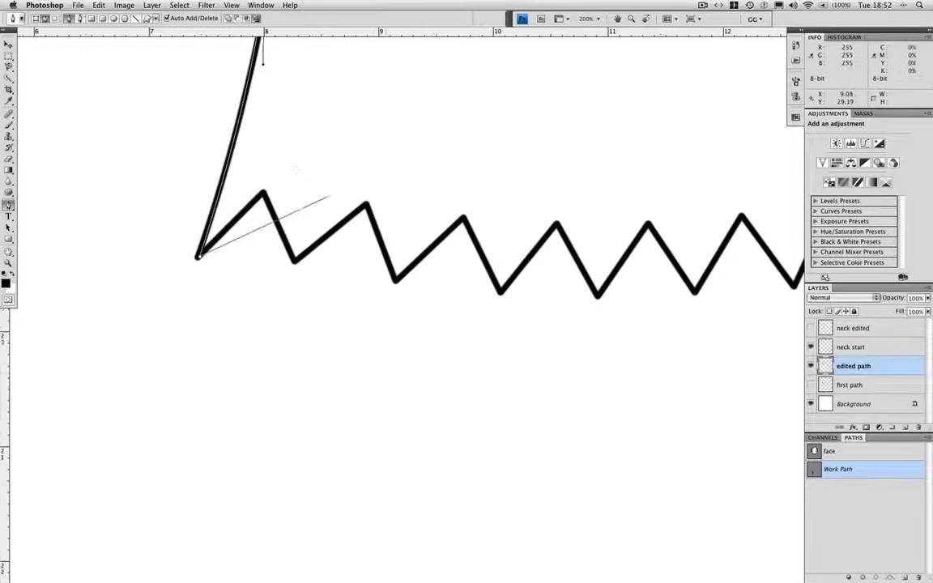
left_click(264, 193)
left_click(295, 262)
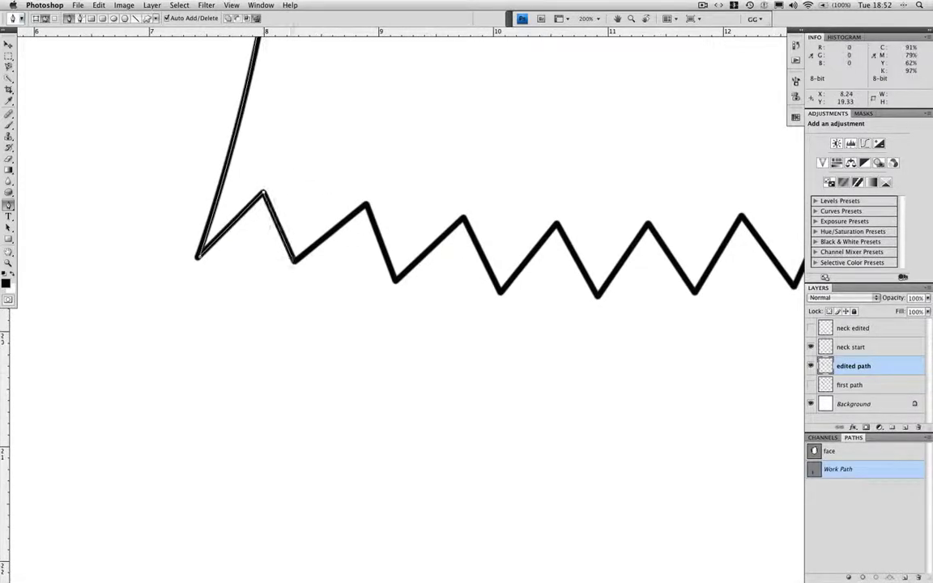
left_click(367, 203)
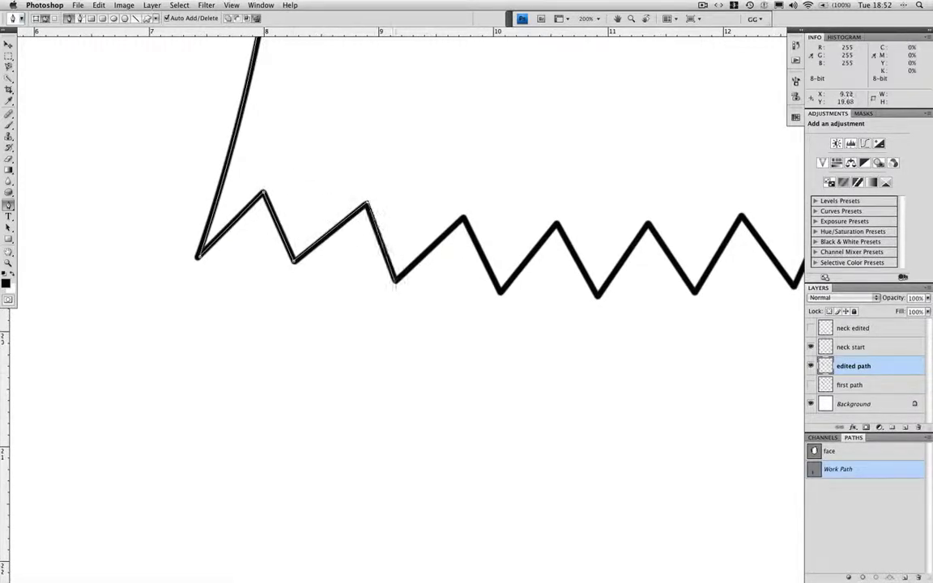
left_click(396, 281)
left_click(464, 218)
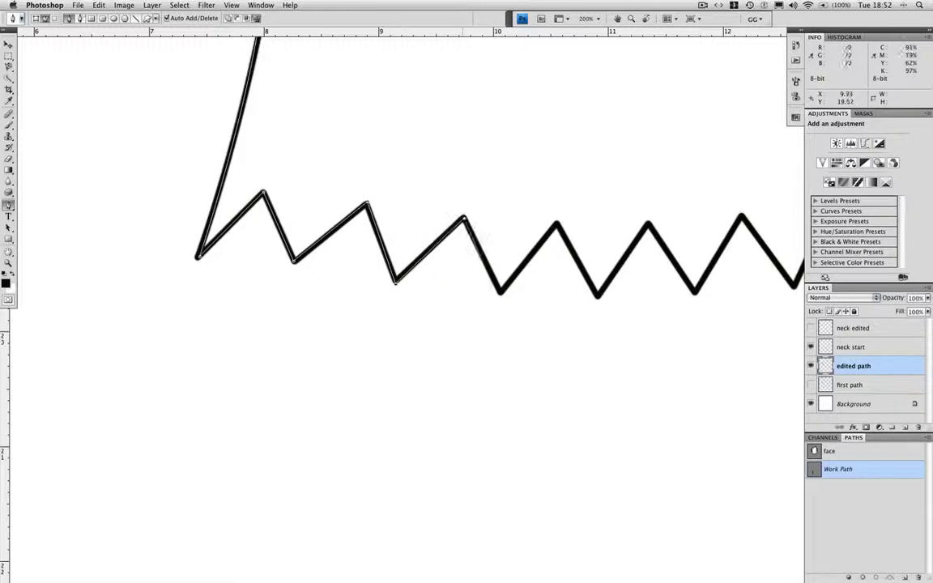
left_click(501, 292)
left_click(556, 223)
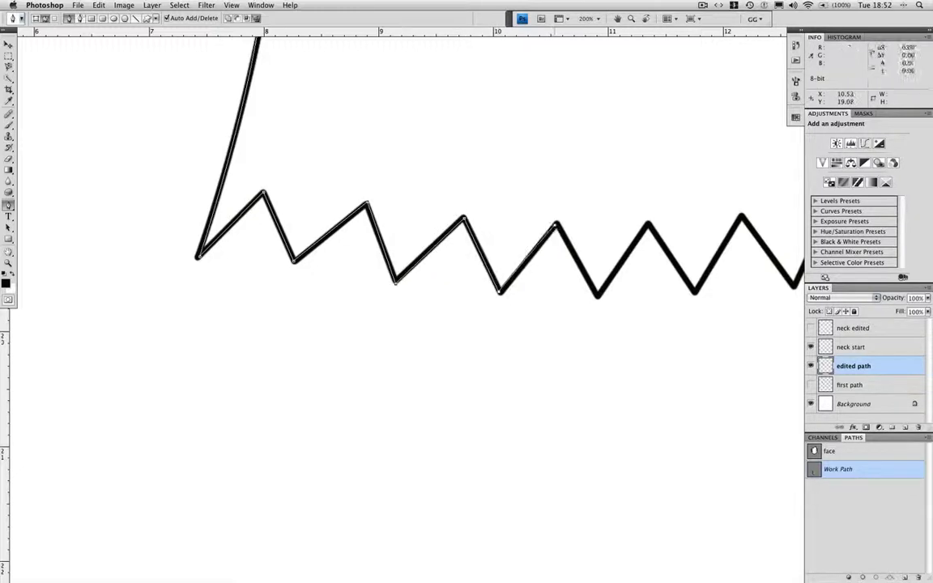
- Continue the straight Pen tool segments along the remaining zigzag points to the neck's lower-right corner
left_click_drag(530, 402, 357, 403)
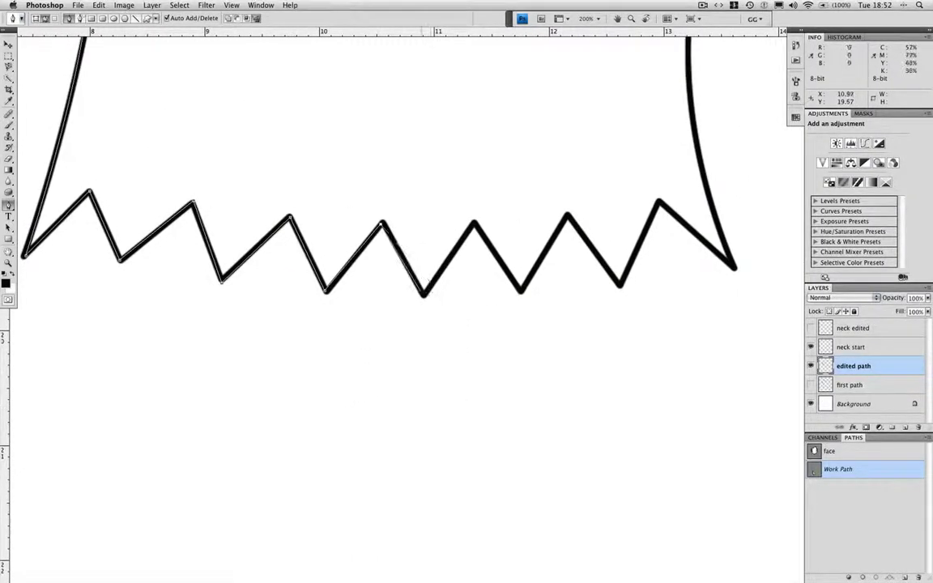
left_click(423, 295)
left_click(474, 223)
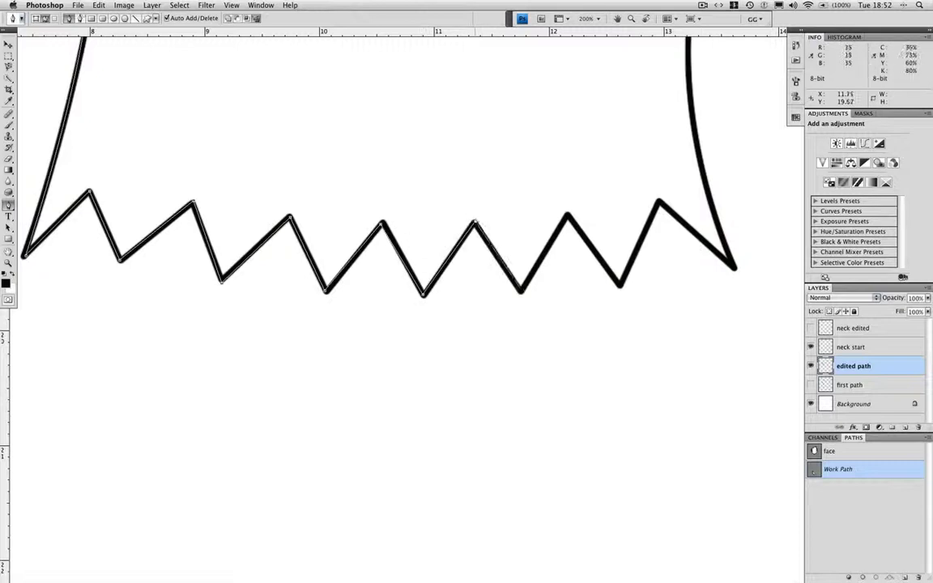
left_click(521, 290)
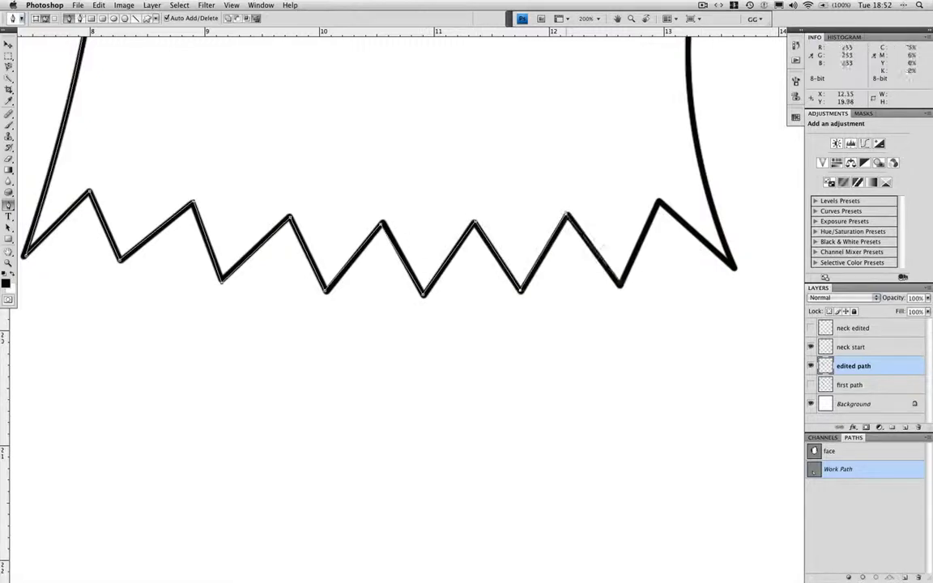
left_click(567, 215)
left_click(620, 285)
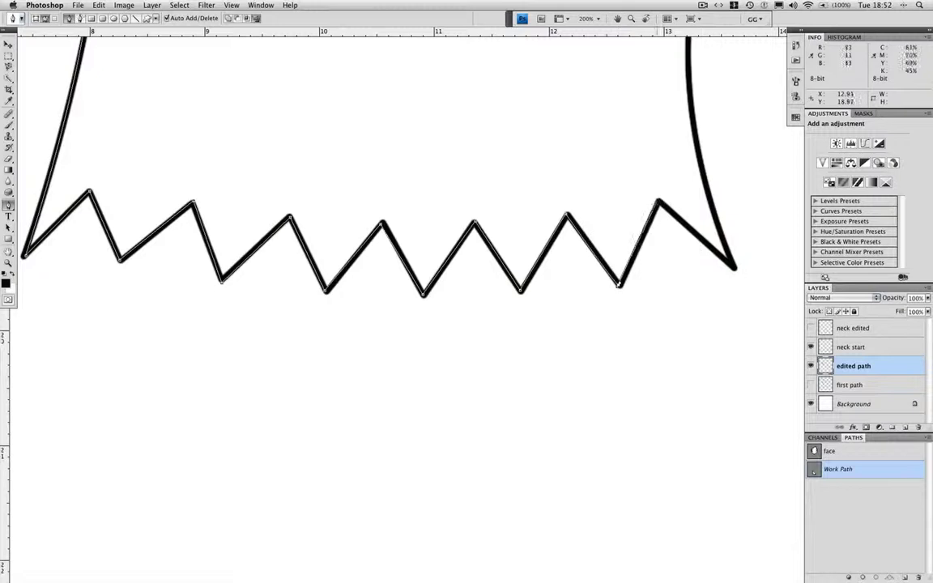
left_click(658, 201)
left_click(734, 268)
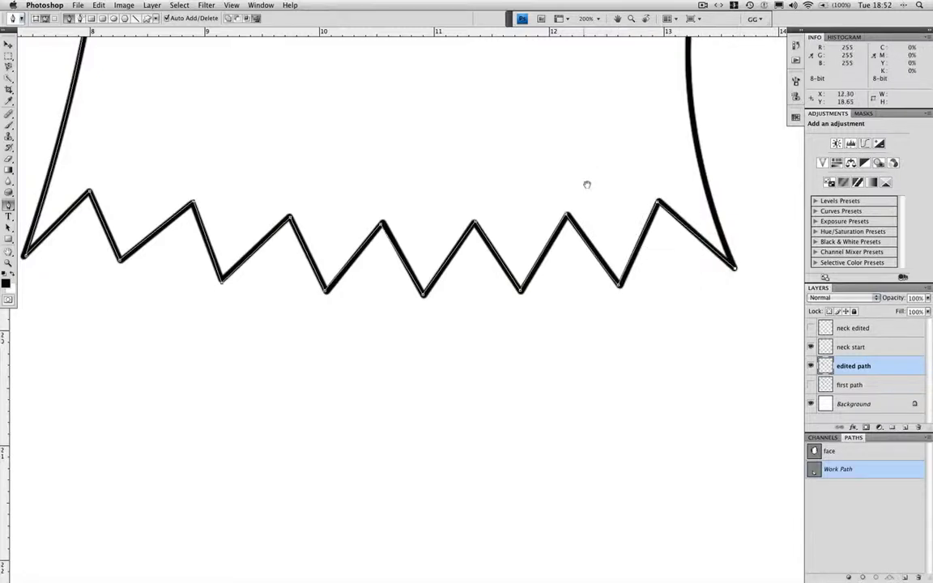
- Trace the neck's right side up to the jawline with curved Pen tool segments, nudging the anchors back onto the outline
left_click_drag(585, 184, 438, 426)
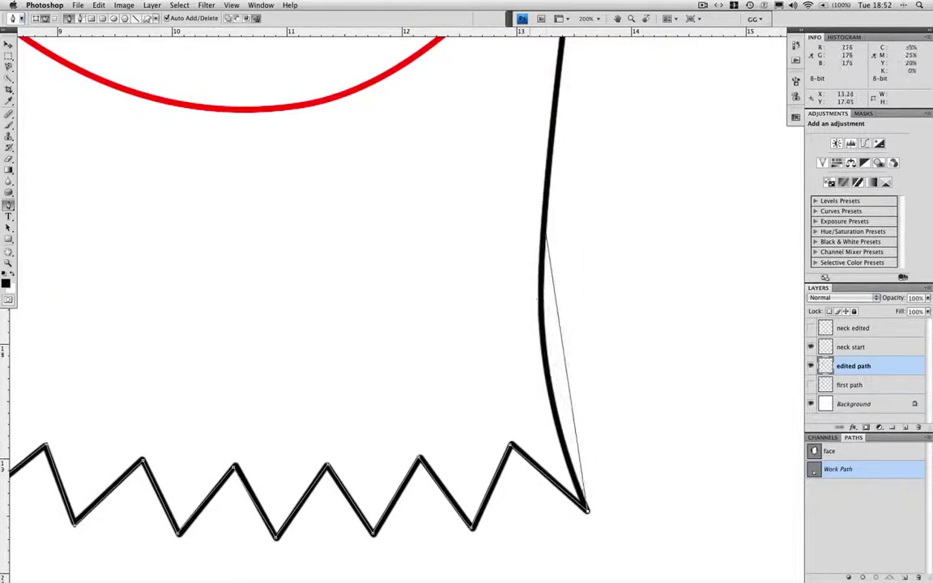
key("super+minus")
left_click_drag(499, 311, 503, 343)
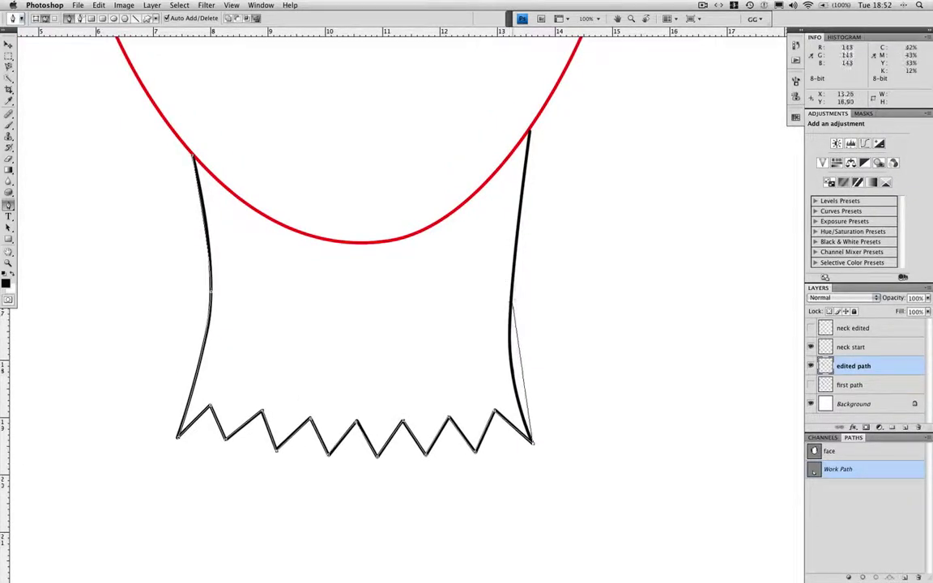
left_click_drag(514, 297, 522, 197)
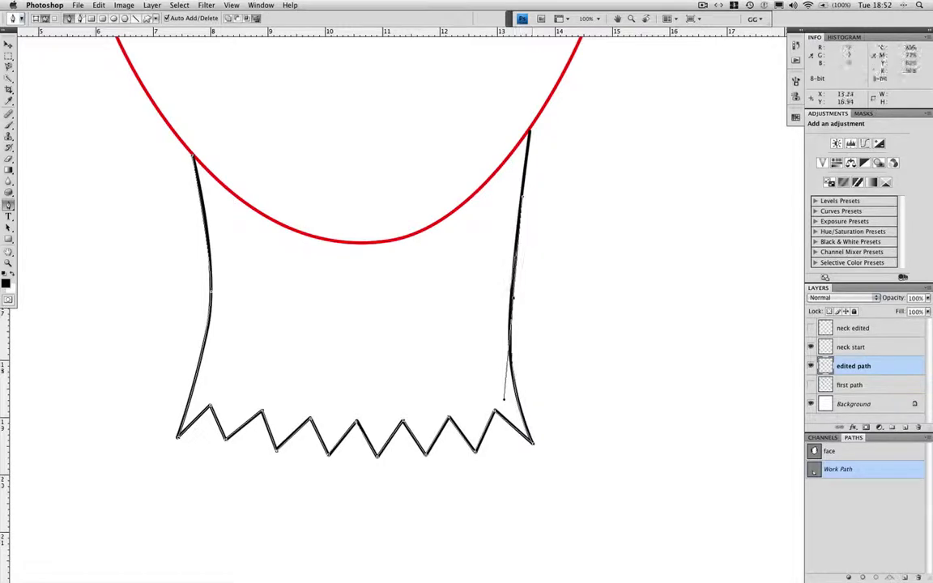
left_click_drag(514, 300, 512, 297)
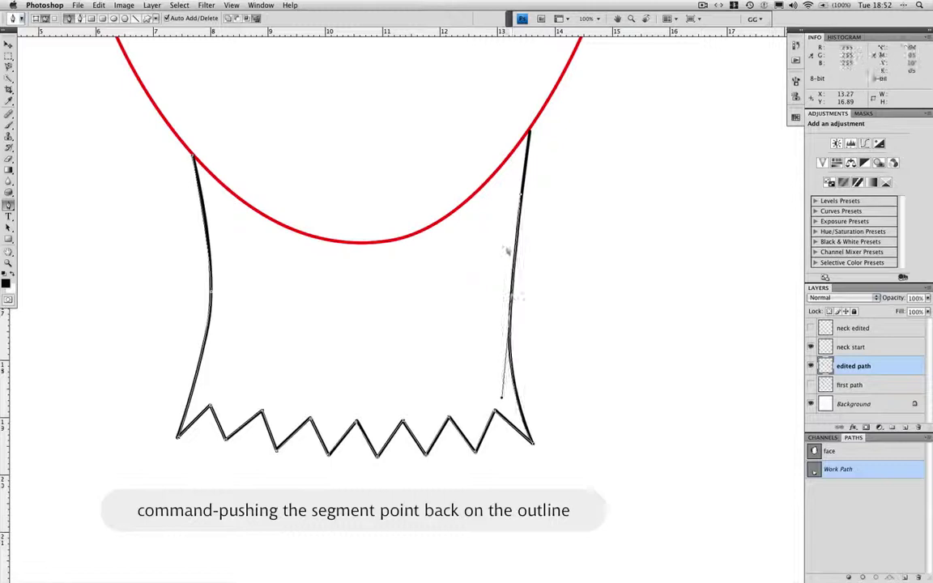
mouse_move(521, 195)
left_mouse_down()
mouse_move(516, 81)
mouse_move(522, 195)
left_mouse_up()
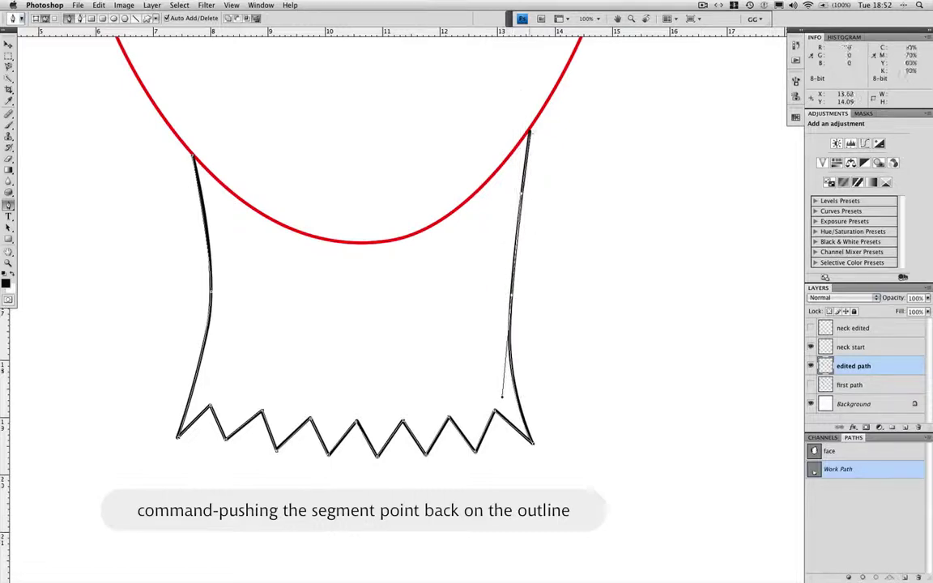
left_click(531, 130)
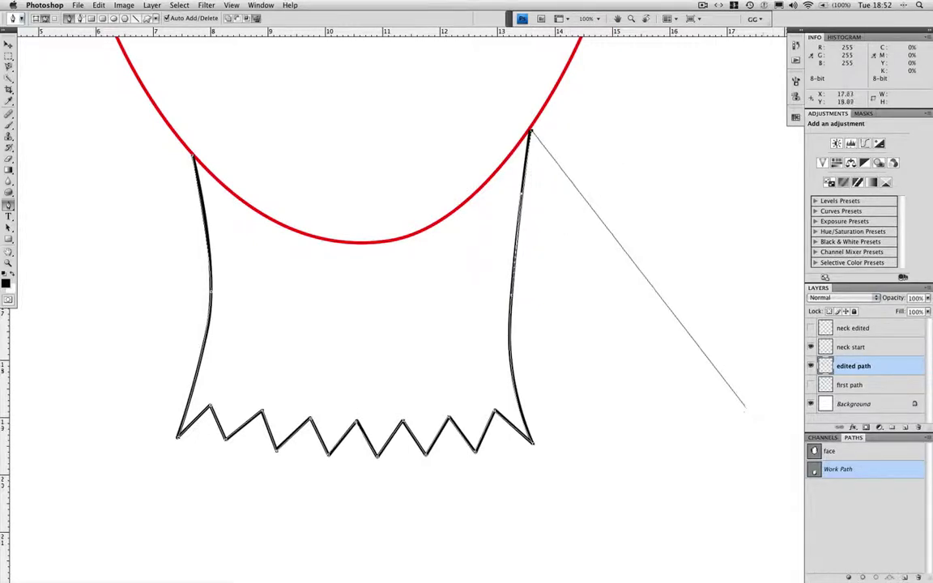
- Save the work path as neckline, and show the neck edited layer in place of the neck start layer
left_click(822, 493)
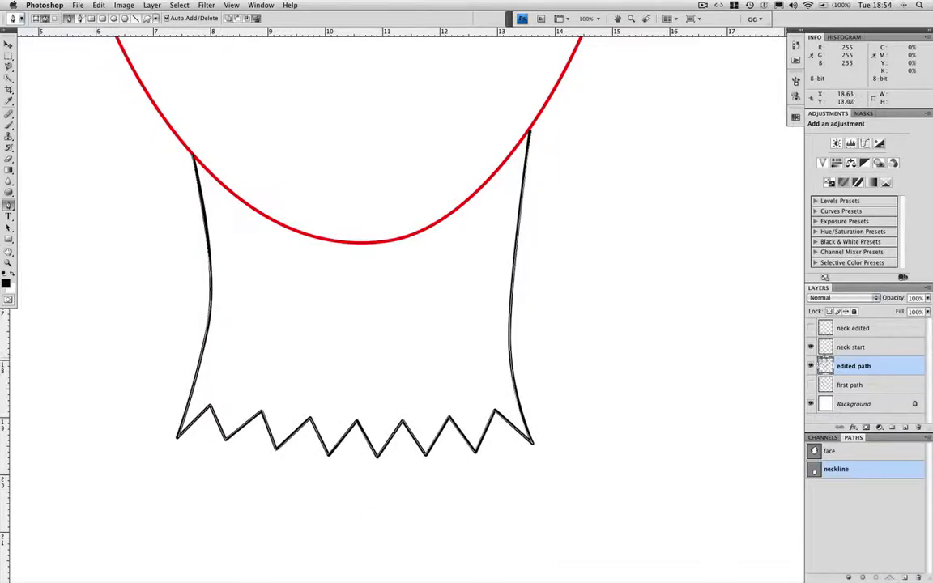
left_click(810, 346)
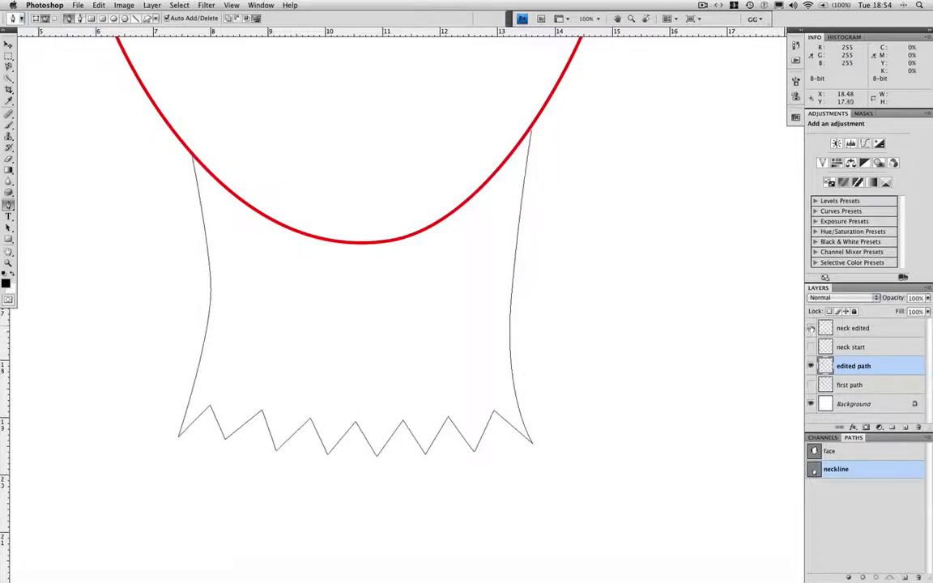
left_click(812, 328)
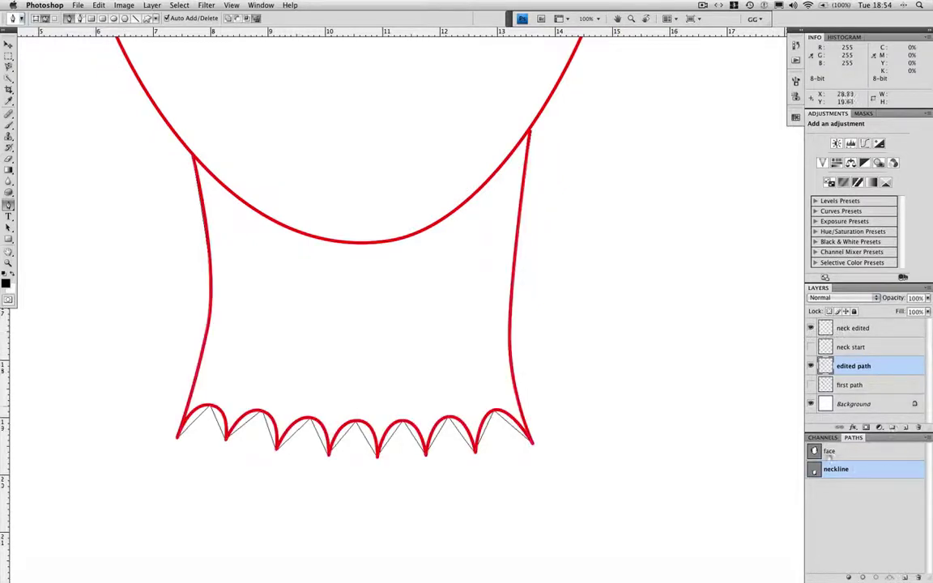
- Convert the first three zigzag peaks from the left into smooth points so their curves match the red scalloped outline
key("super+plus")
key("super+plus")
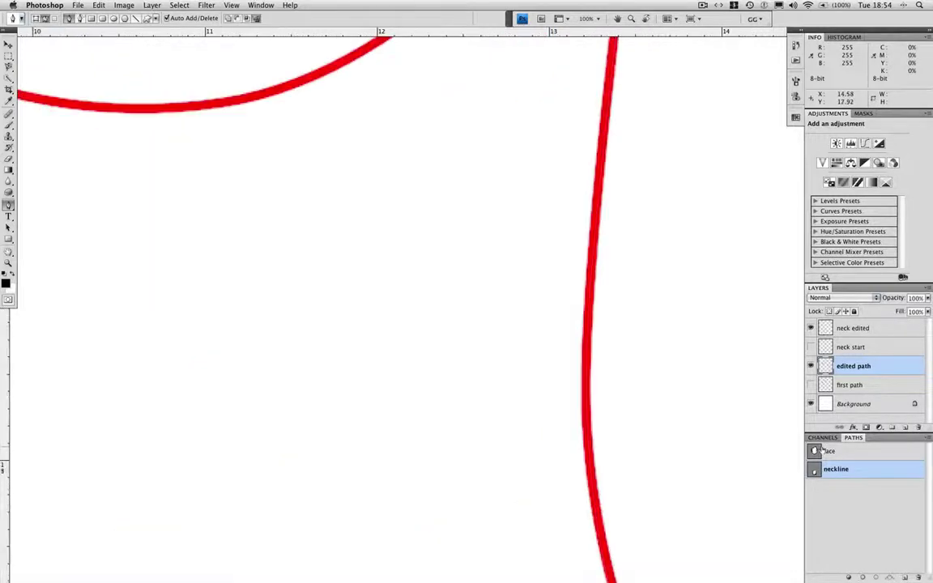
left_click_drag(261, 378, 507, 71)
left_click_drag(296, 500, 469, 263)
left_click_drag(301, 105, 431, 266)
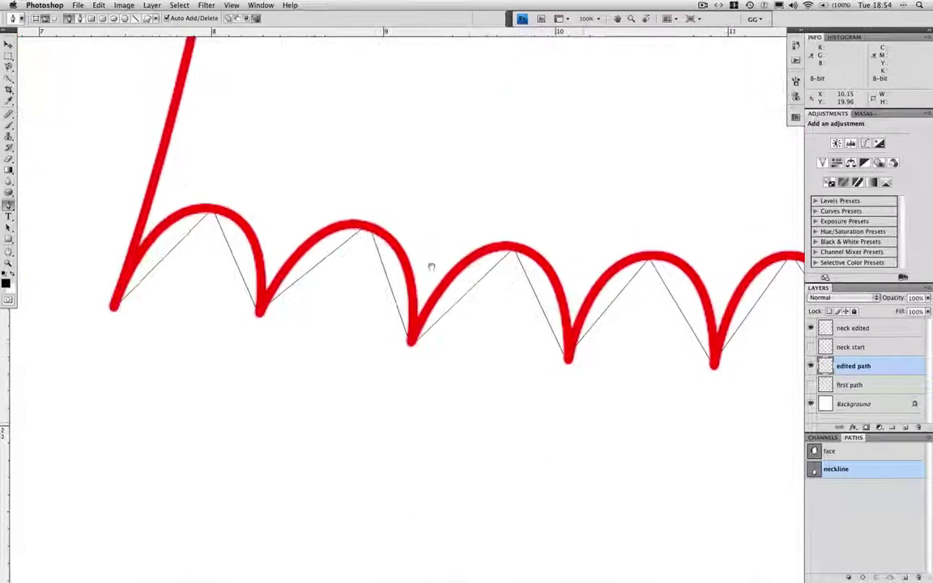
left_click_drag(341, 164, 426, 264)
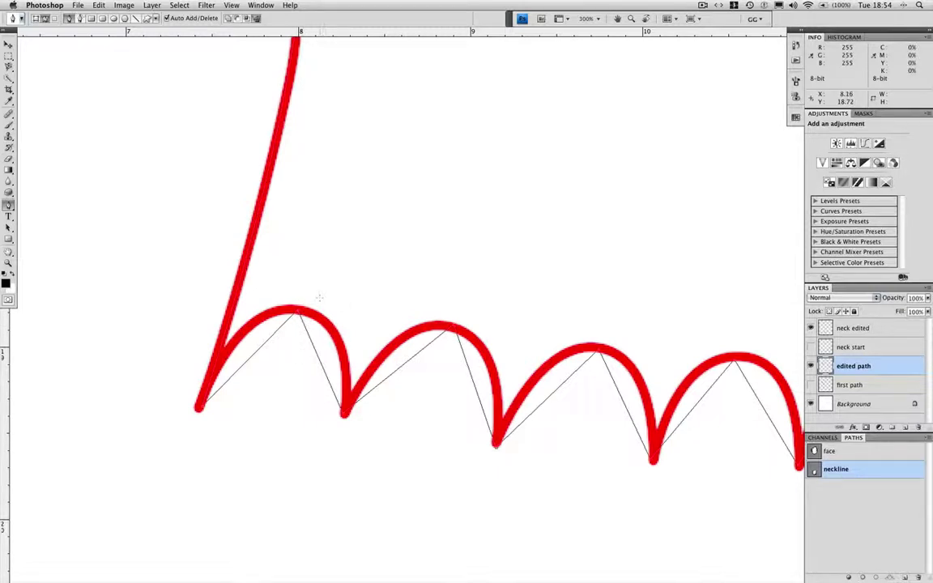
left_click_drag(298, 310, 360, 320)
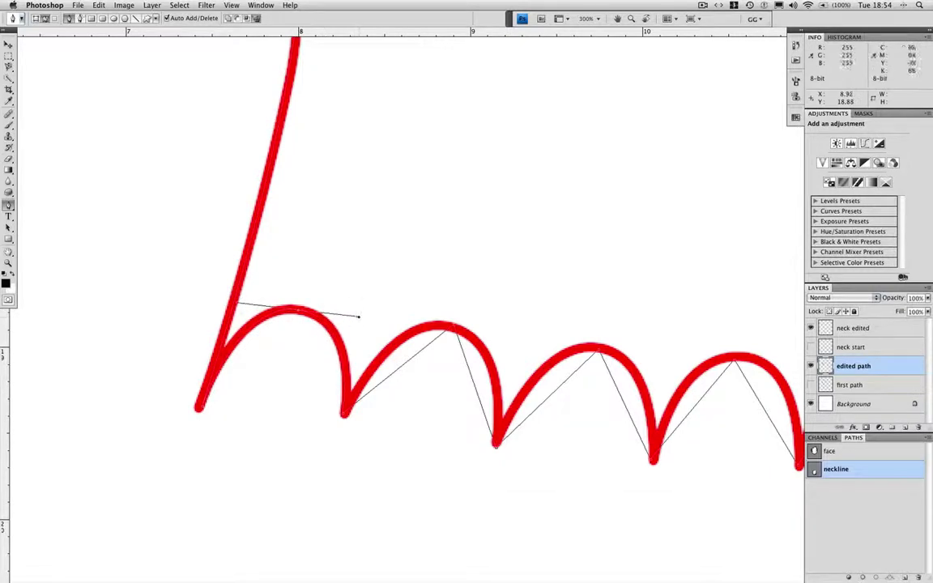
left_click_drag(454, 325, 524, 343)
left_click_drag(600, 349, 670, 359)
- Convert the remaining four zigzag peaks into smooth points, pulling out their direction handles to fit the red scallops
left_click_drag(599, 259, 389, 186)
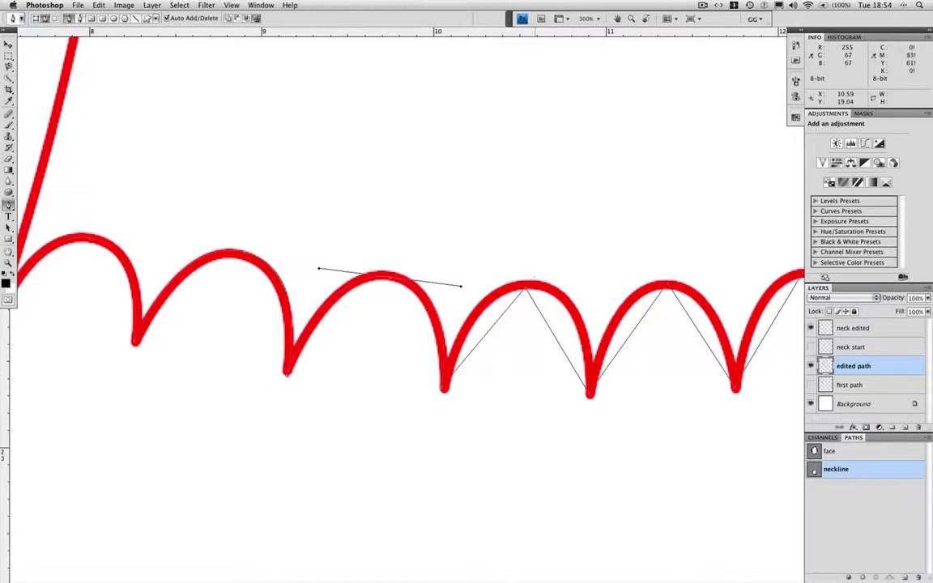
left_click_drag(526, 288, 597, 283)
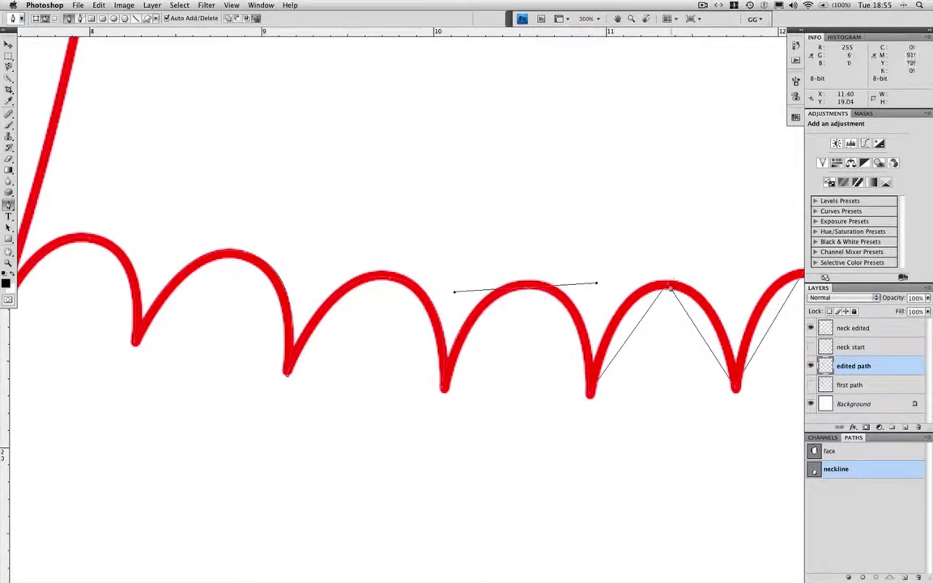
left_click_drag(666, 285, 732, 283)
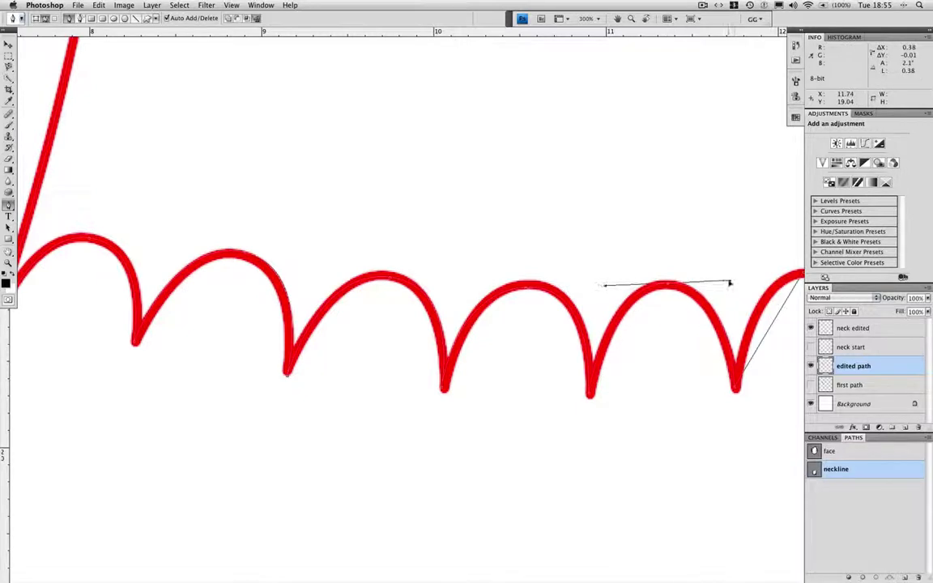
left_click_drag(704, 201, 480, 177)
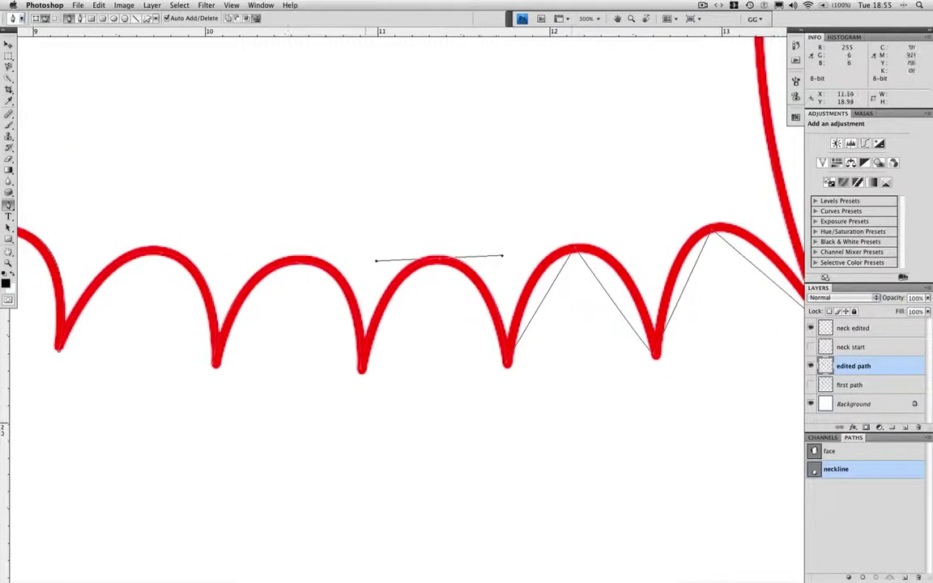
left_click_drag(576, 247, 634, 241)
left_click_drag(710, 230, 764, 214)
left_click_drag(497, 227, 410, 236)
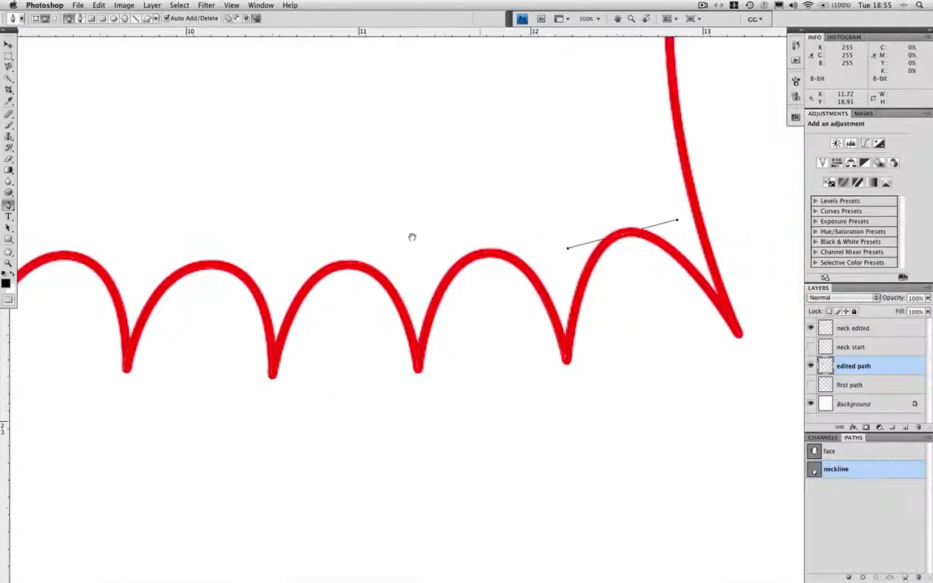